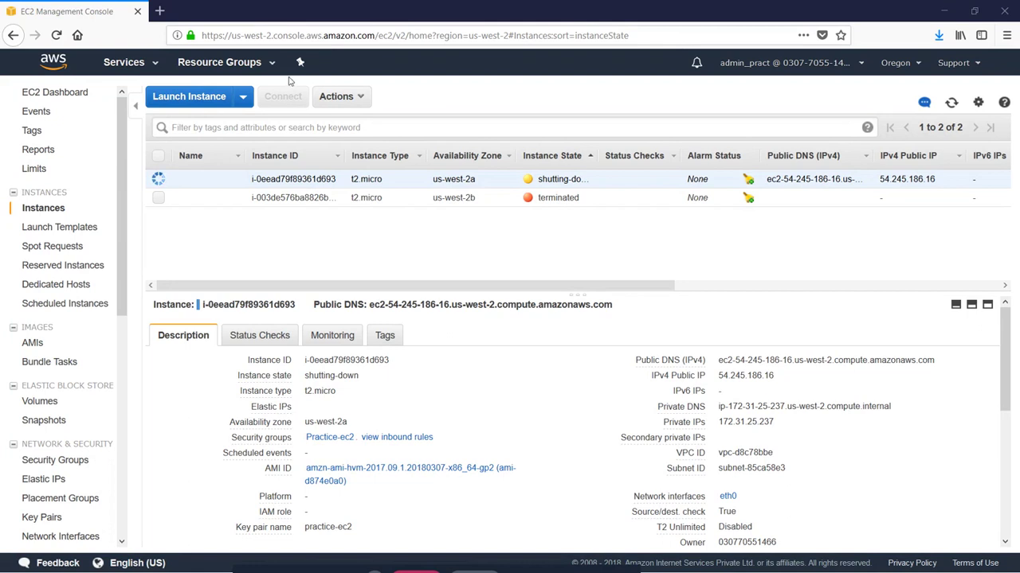
# Step: Start launching a new EC2 instance from the Instances list
pyautogui.click(189, 97)
# Step: Choose the free-tier Amazon Linux AMI 2017.09.1 on t2.micro with default details, storage and tags
pyautogui.click(33, 295)
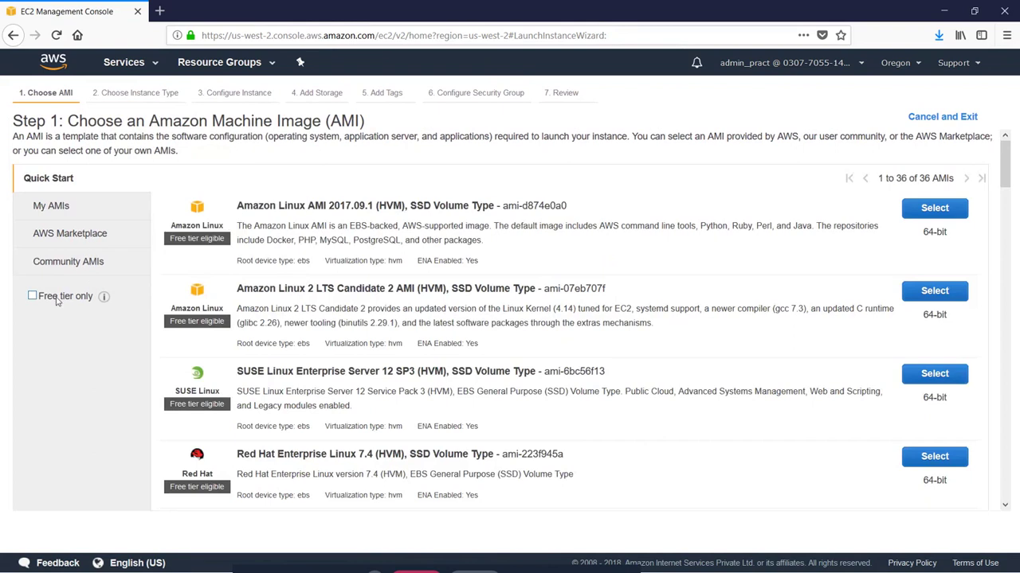
pyautogui.click(956, 214)
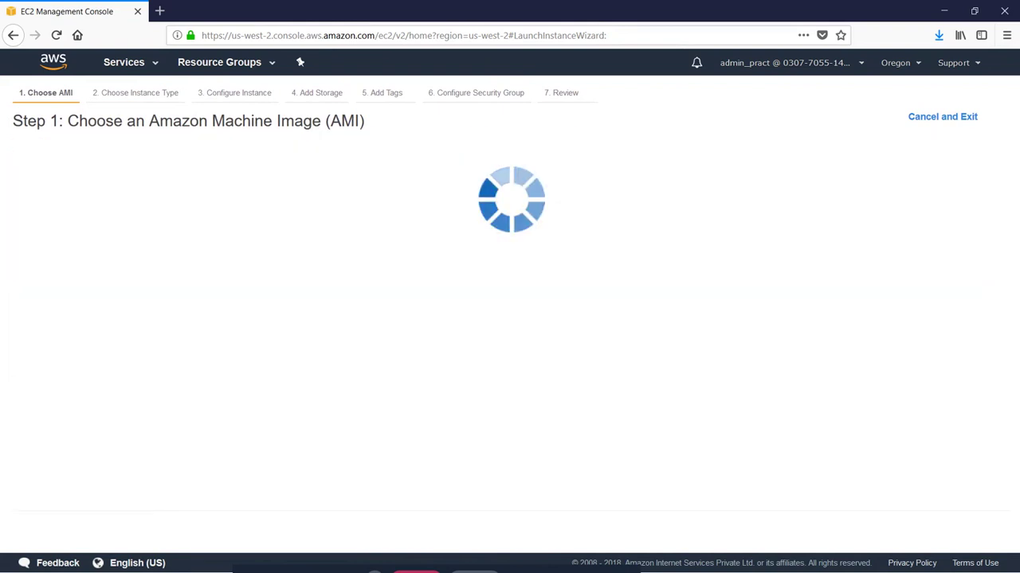
pyautogui.click(944, 543)
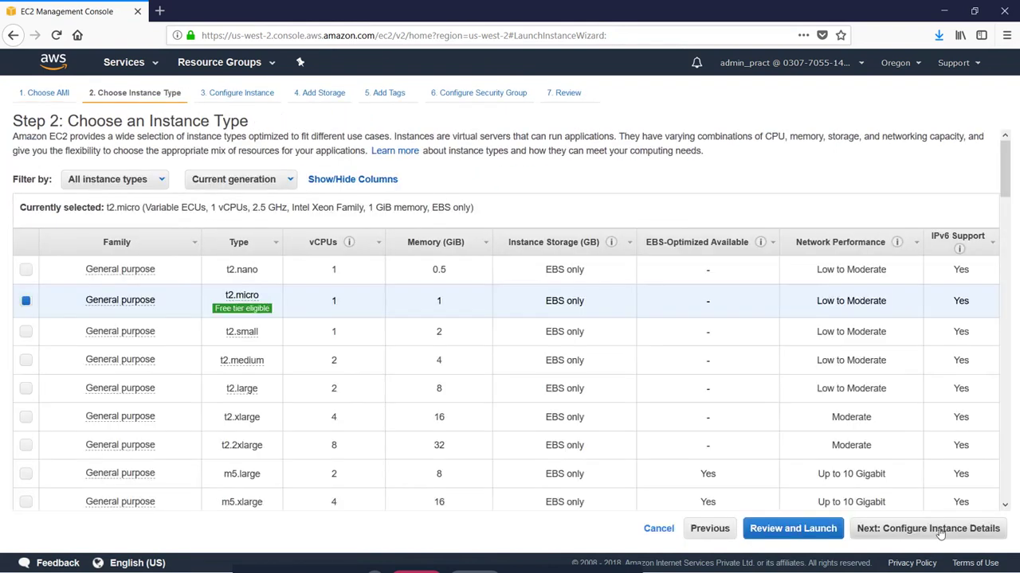
pyautogui.click(942, 539)
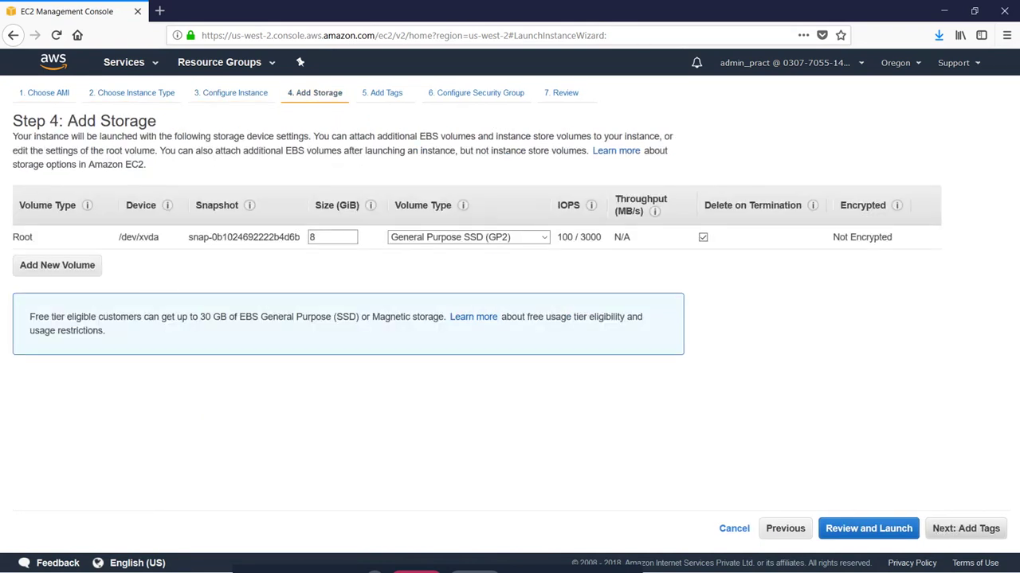
pyautogui.click(941, 532)
pyautogui.click(929, 528)
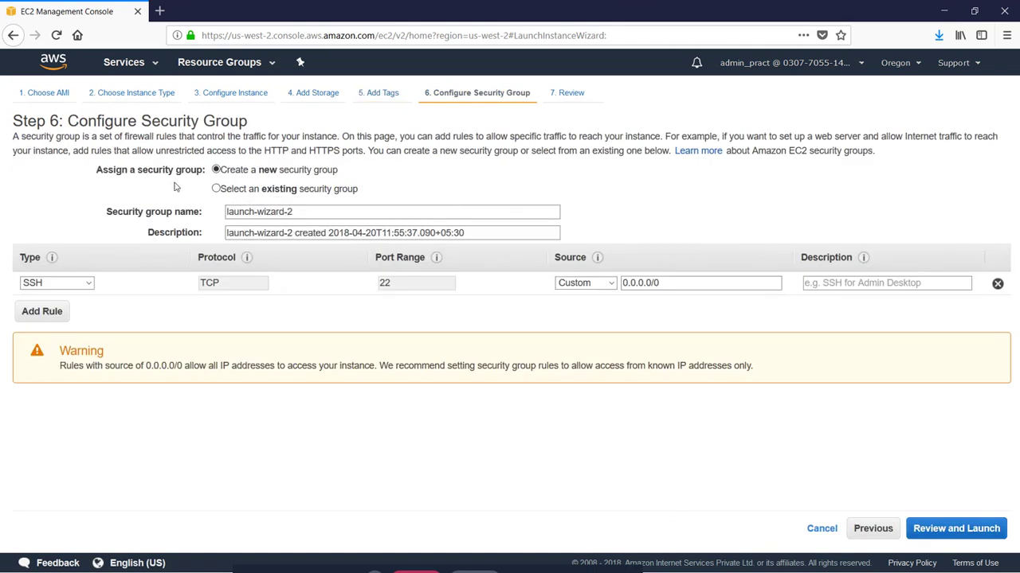
# Step: Reuse the existing Practice-ec2 security group and proceed to the launch review
pyautogui.click(215, 188)
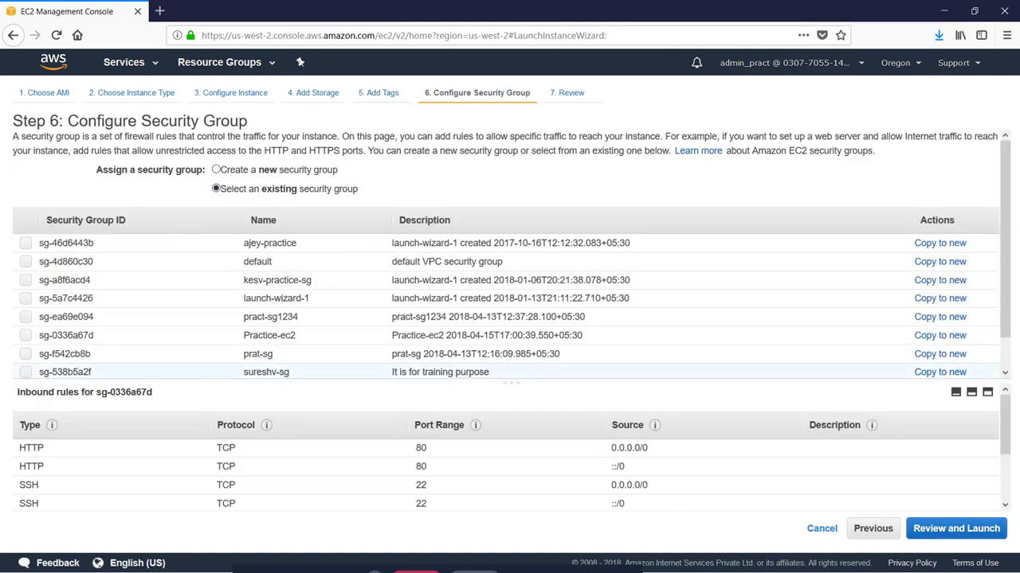
pyautogui.click(27, 338)
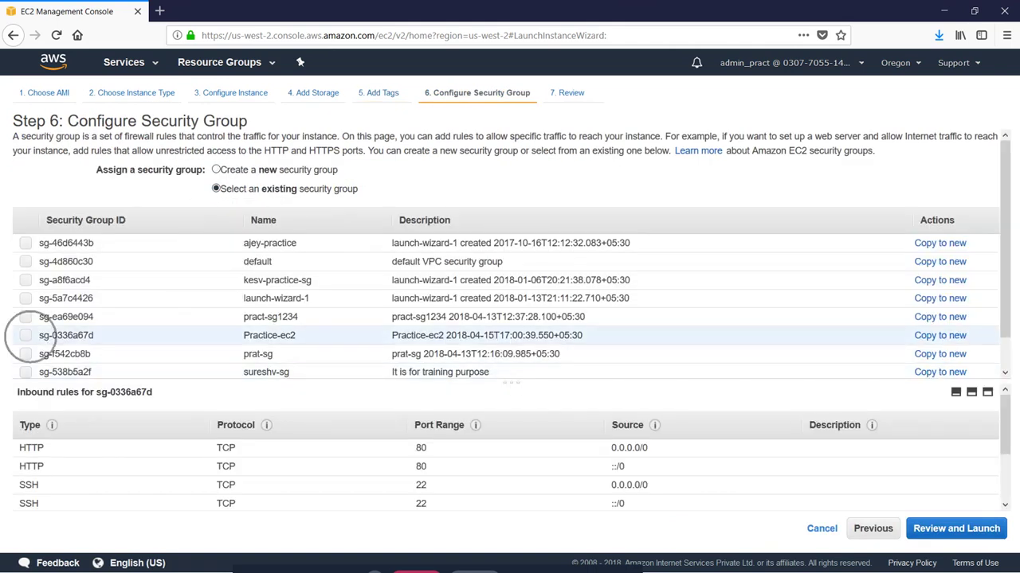
pyautogui.click(960, 535)
# Step: Launch the instance with the practice-ec2 key pair and return to the Instances list
pyautogui.click(984, 529)
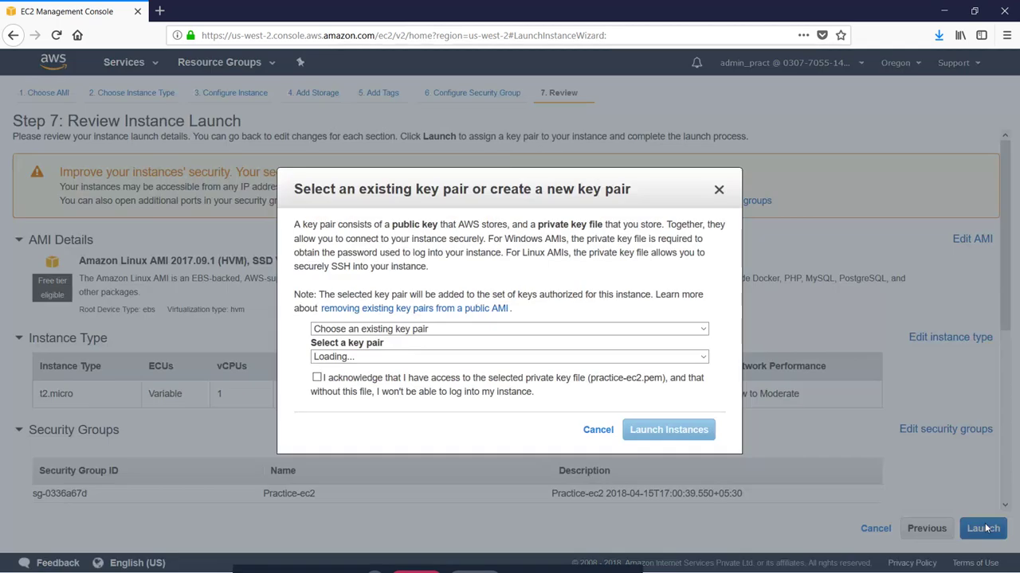
pyautogui.click(342, 357)
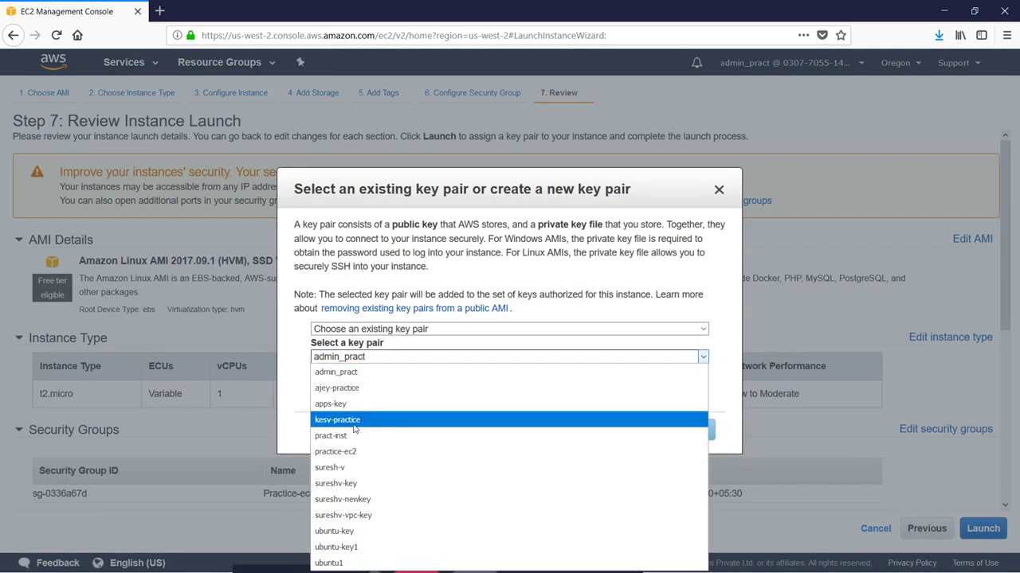
pyautogui.click(353, 452)
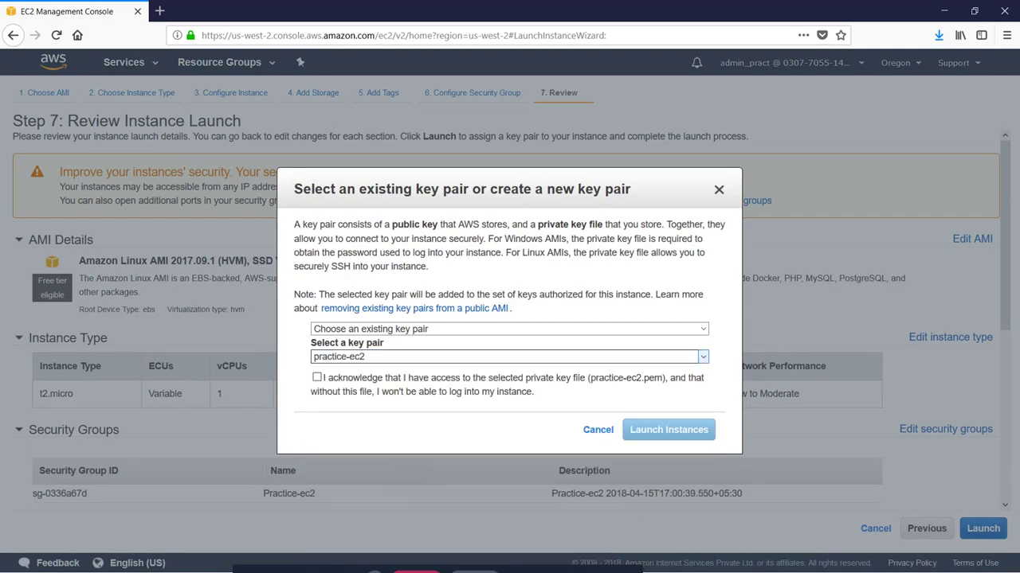
pyautogui.click(317, 379)
pyautogui.click(657, 431)
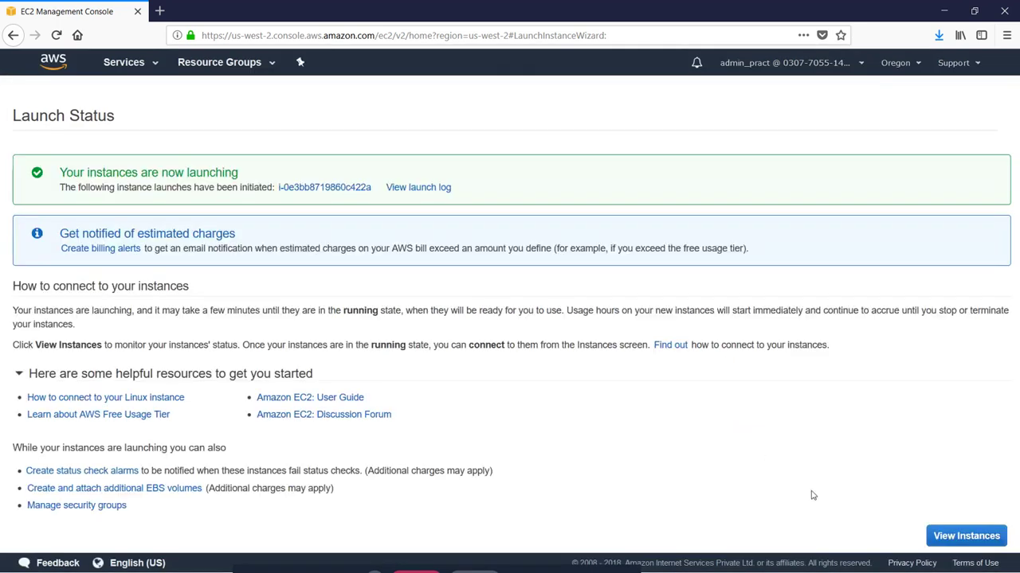
pyautogui.click(937, 537)
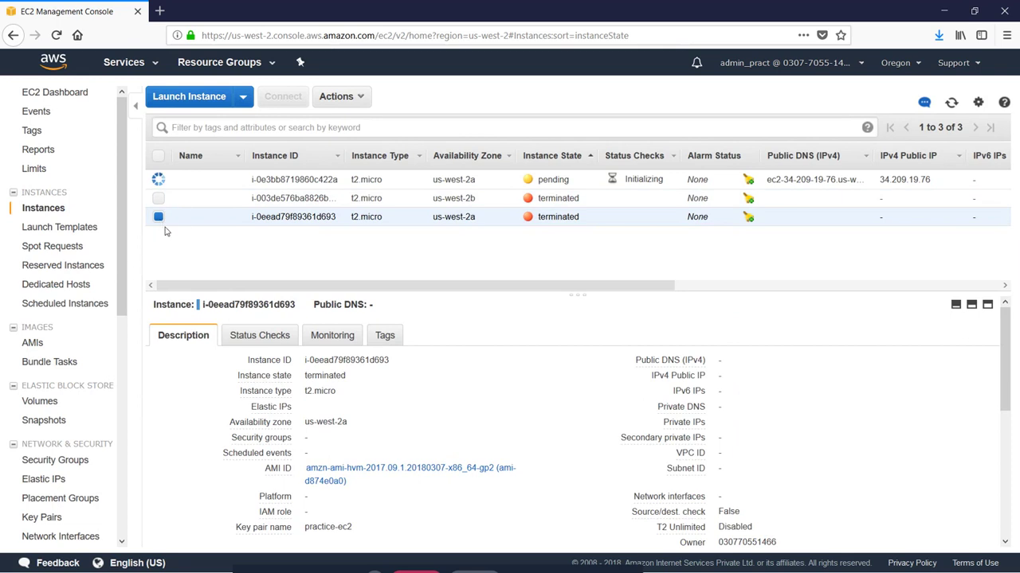
# Step: Select the new instance i-0e3bb8719860c422a and copy its public DNS name
pyautogui.click(160, 218)
pyautogui.click(916, 180)
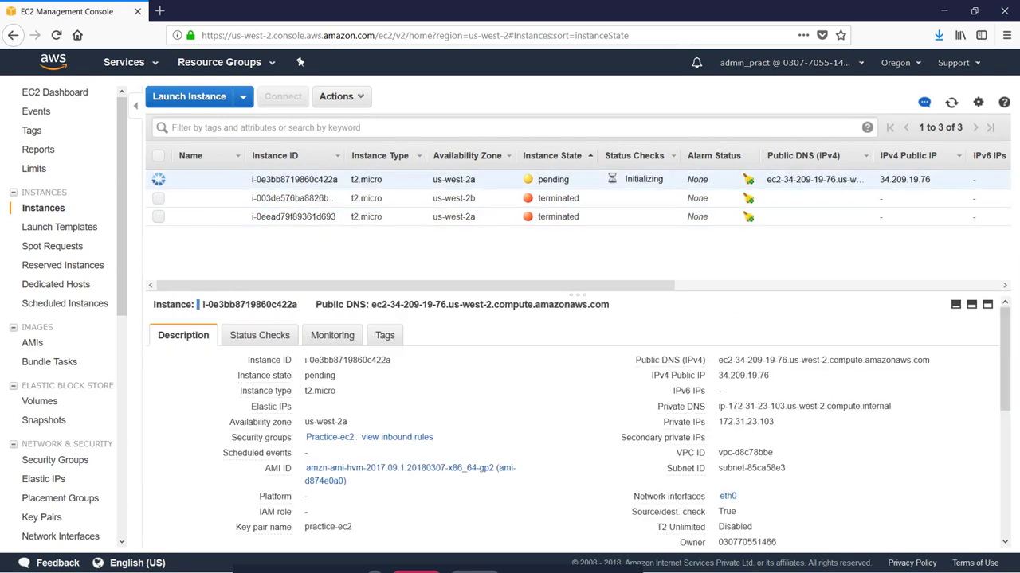
pyautogui.click(951, 102)
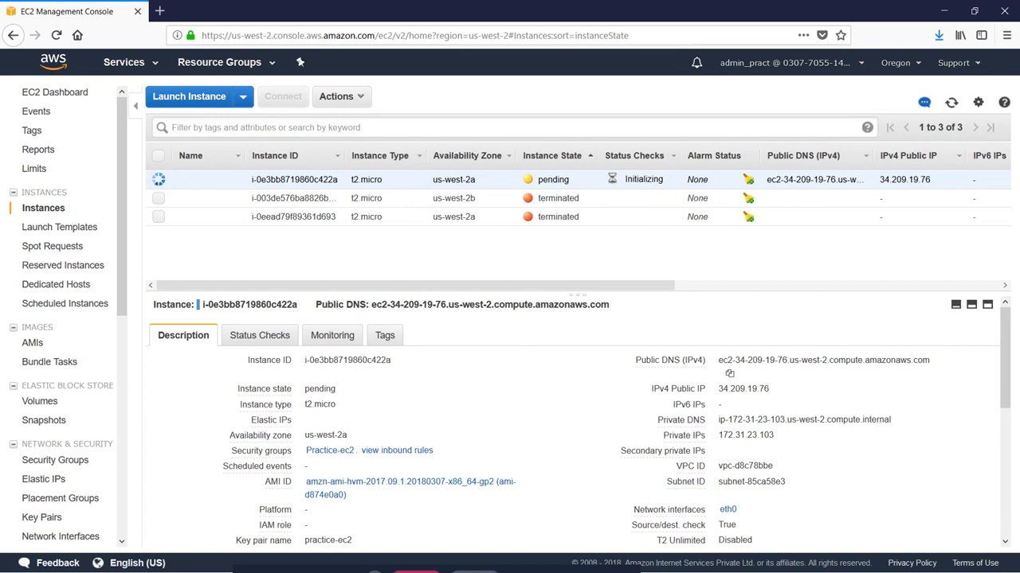
pyautogui.tripleClick(806, 360)
pyautogui.hotkey('ctrl', 'c')
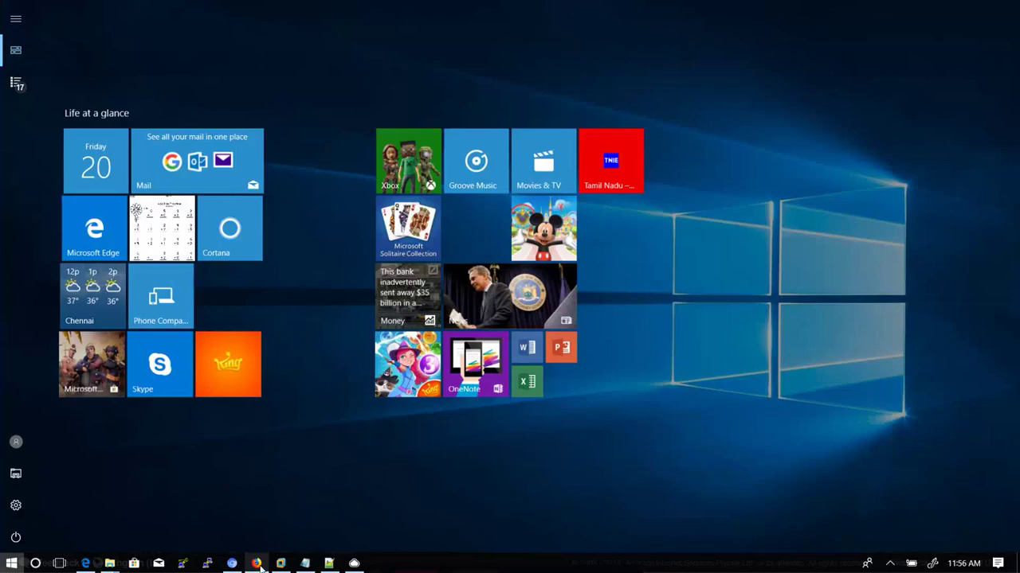
# Step: Launch PuTTY and set Host Name to ec2-user@ followed by the instance's public DNS
pyautogui.press('super')
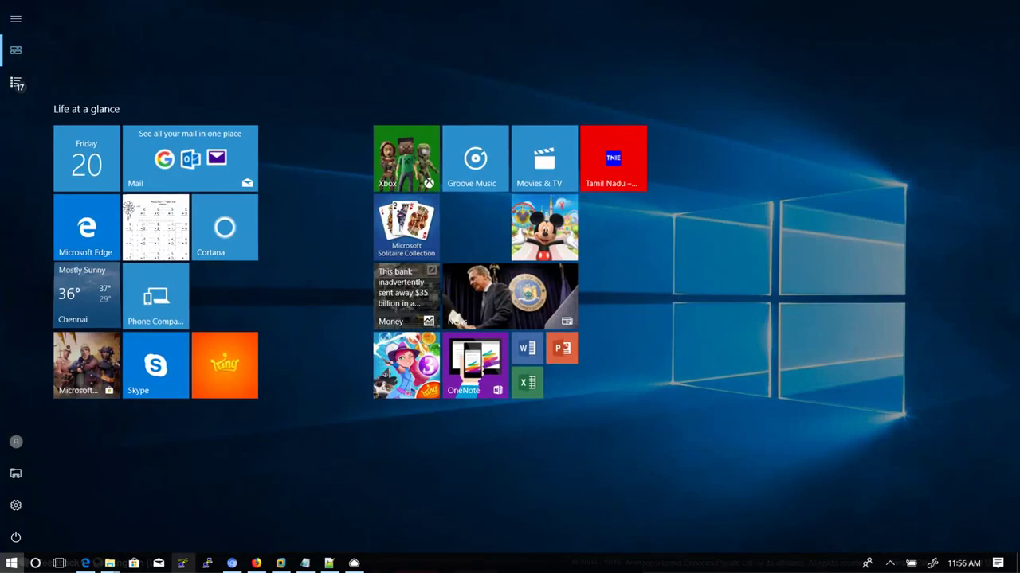
pyautogui.click(207, 563)
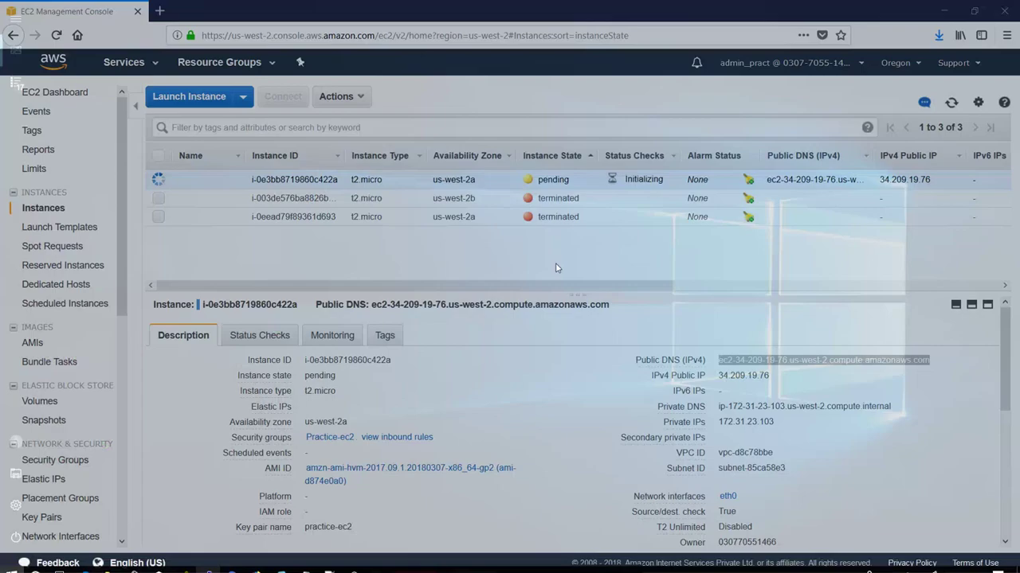
pyautogui.hotkey('ctrl', 'v')
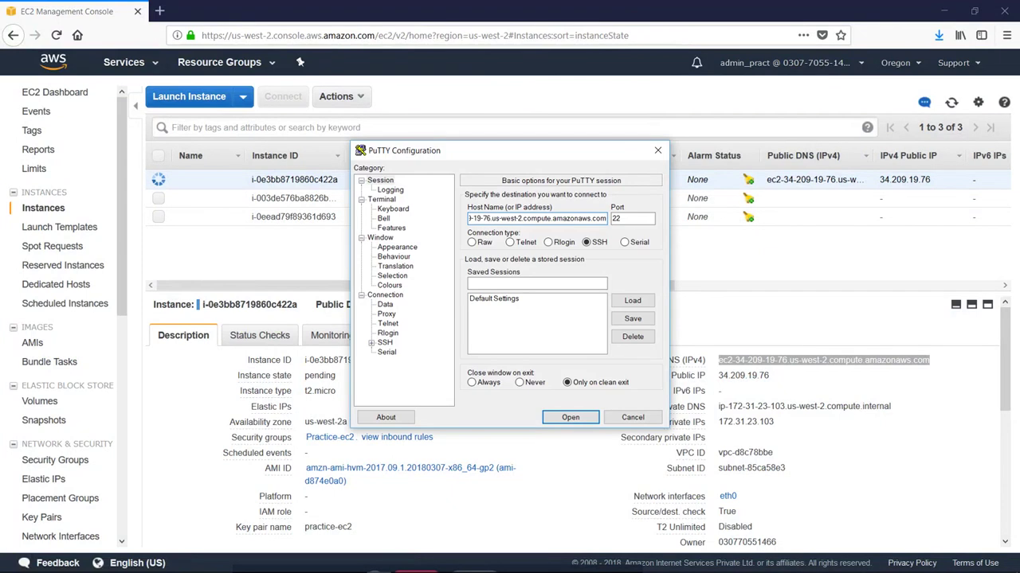
pyautogui.press('Home')
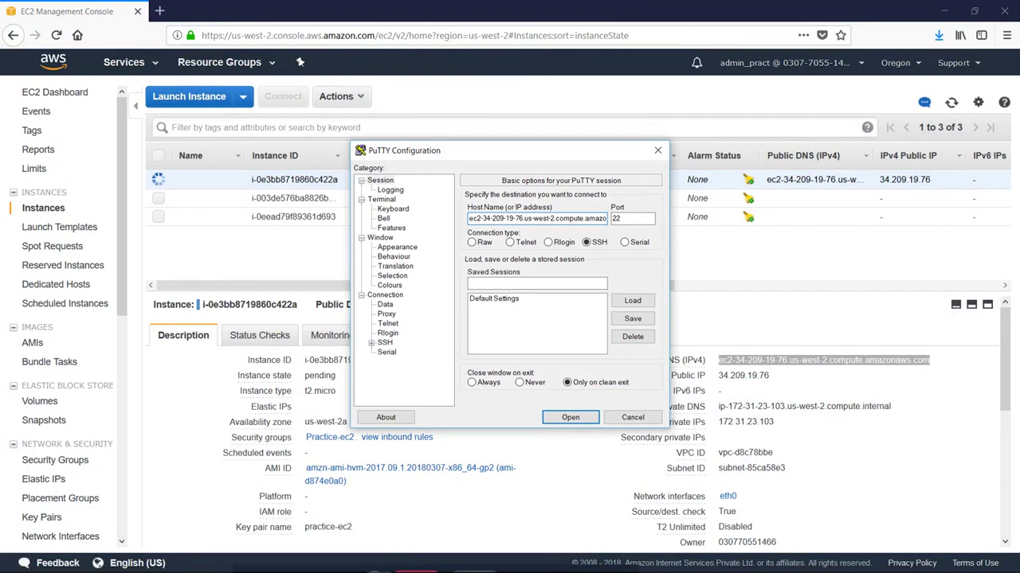
pyautogui.hotkey('shift', 'End')
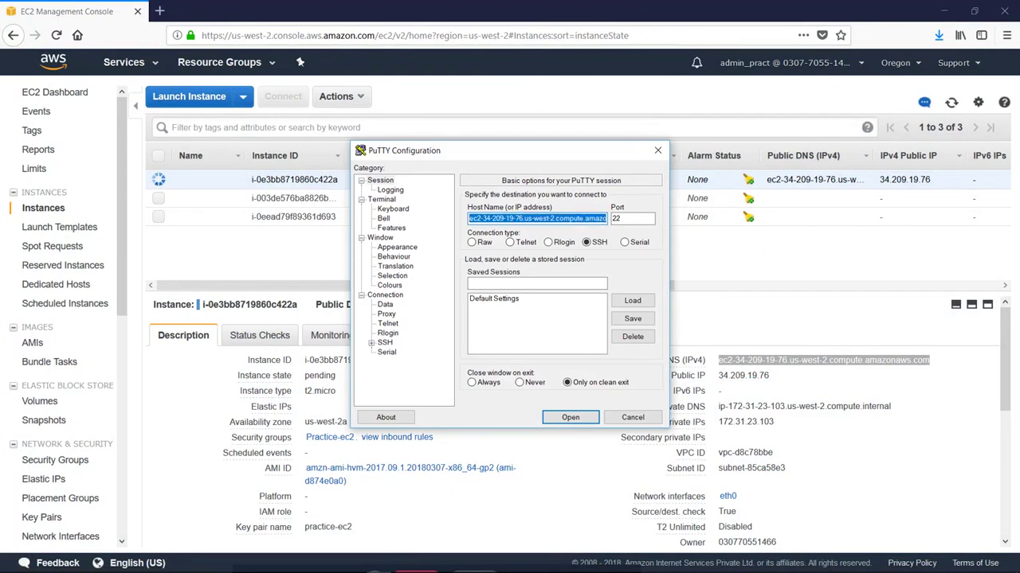
pyautogui.press('BackSpace')
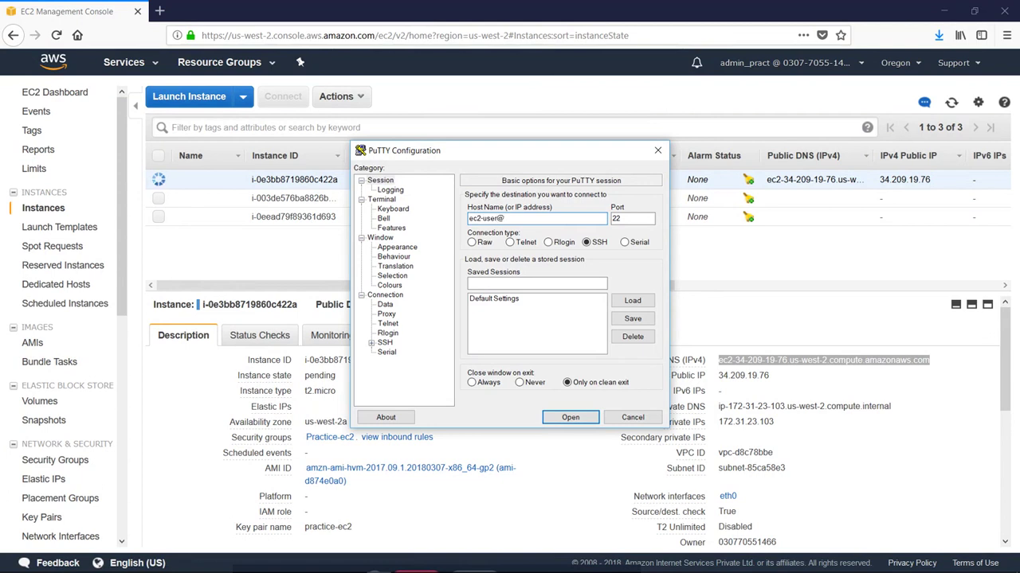
pyautogui.write('ec2-user@')
pyautogui.hotkey('ctrl', 'v')
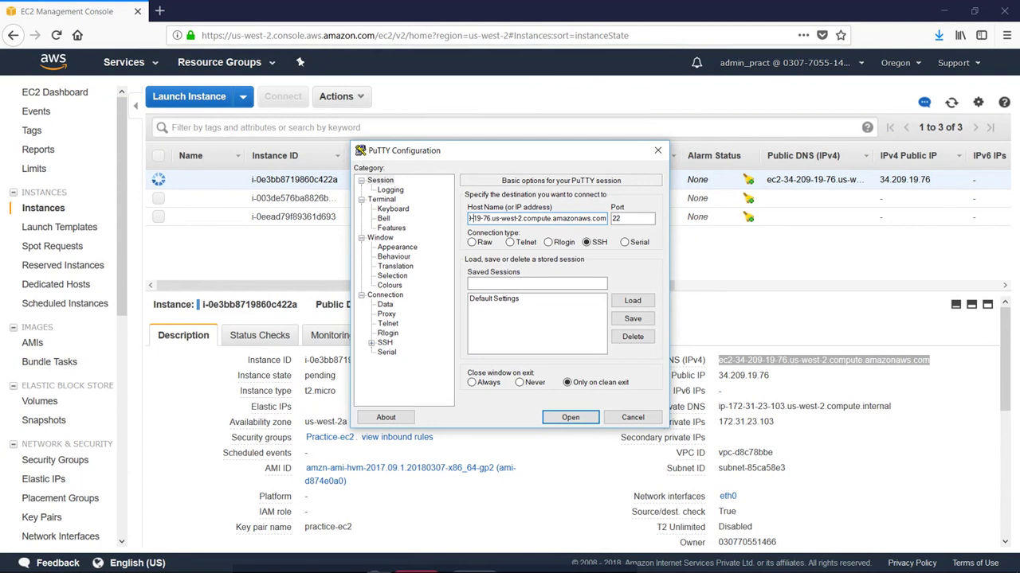
# Step: Check the ec2-user login prefix and bring up the Window Appearance settings
pyautogui.click(480, 218)
pyautogui.moveTo(469, 218)
pyautogui.mouseDown()
pyautogui.moveTo(516, 218)
pyautogui.moveTo(481, 218)
pyautogui.mouseUp()
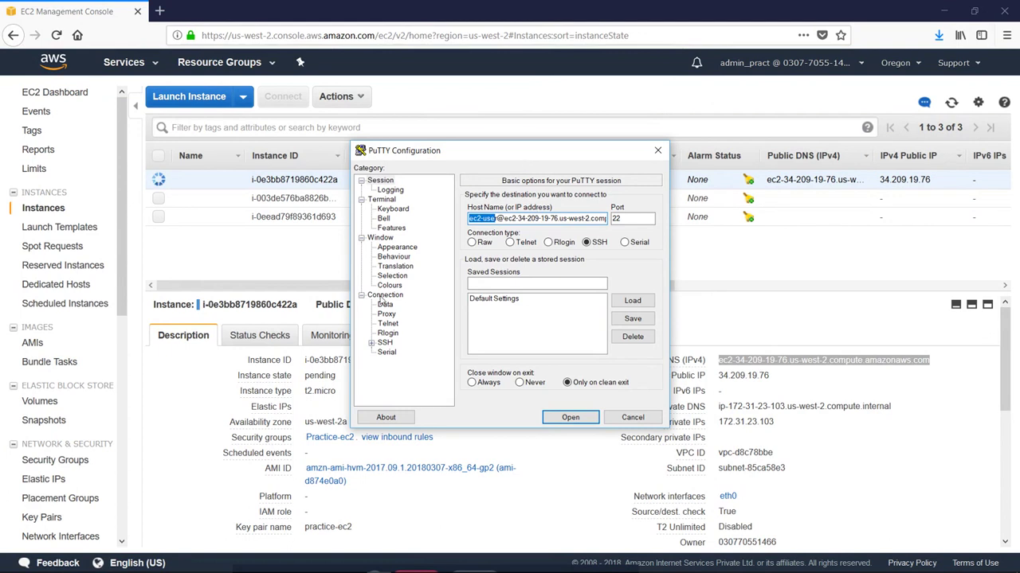
pyautogui.click(396, 247)
# Step: Set the terminal font to Courier New bold 16-point
pyautogui.click(627, 273)
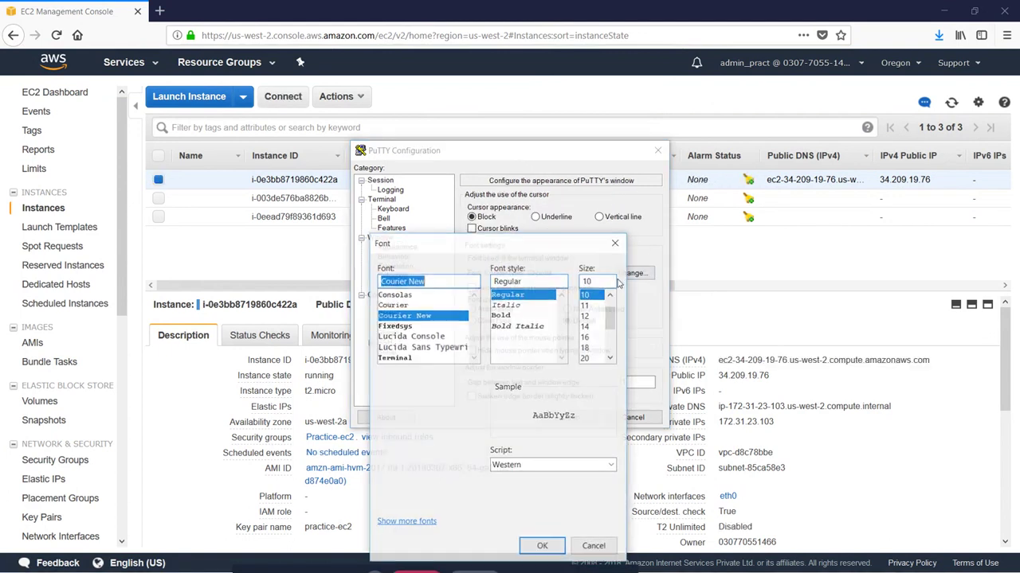
pyautogui.click(517, 316)
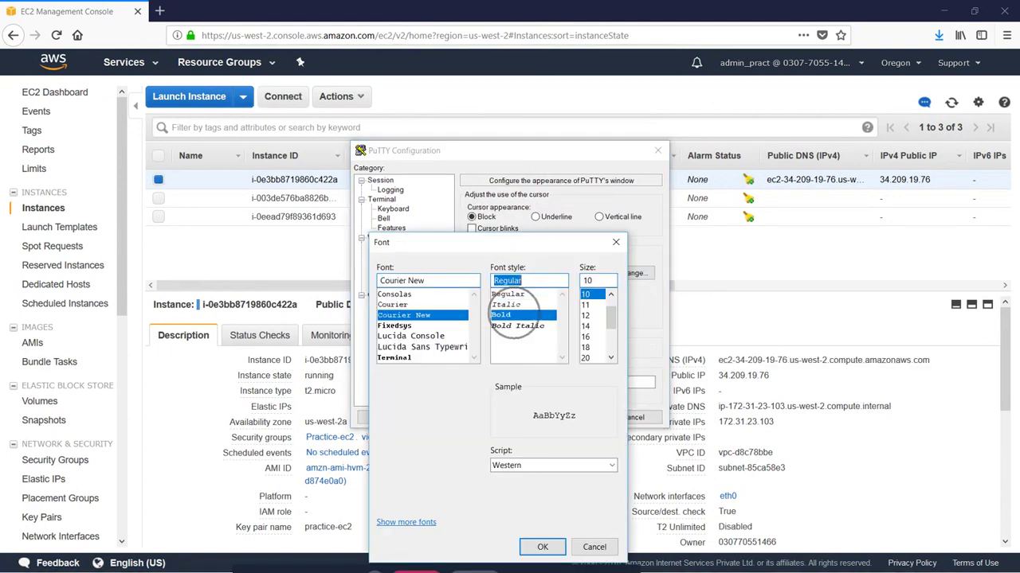
pyautogui.click(594, 337)
pyautogui.click(542, 548)
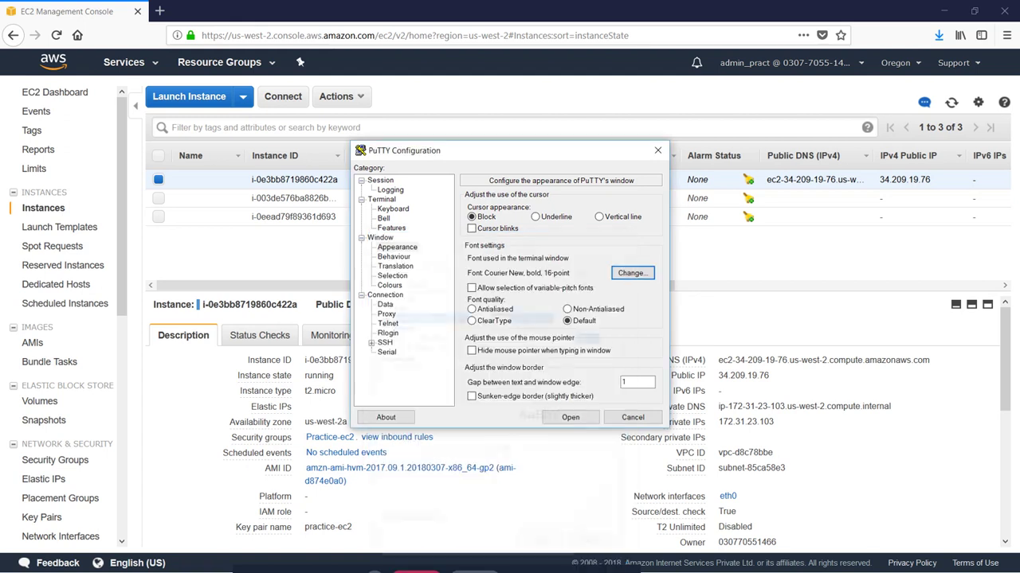
# Step: Use practice-ec2.ppk as the SSH authentication key and open the session
pyautogui.click(372, 343)
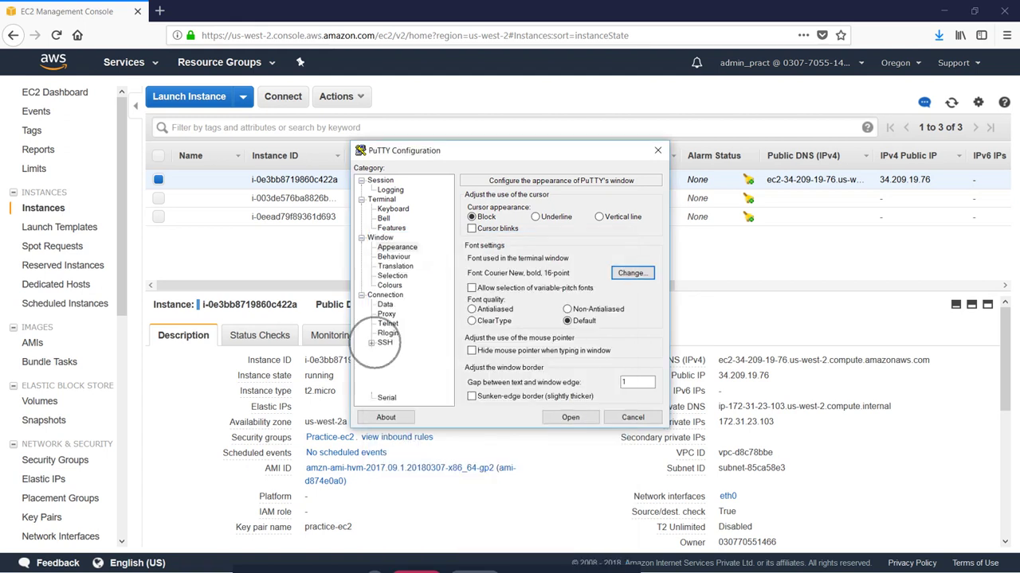
pyautogui.click(395, 352)
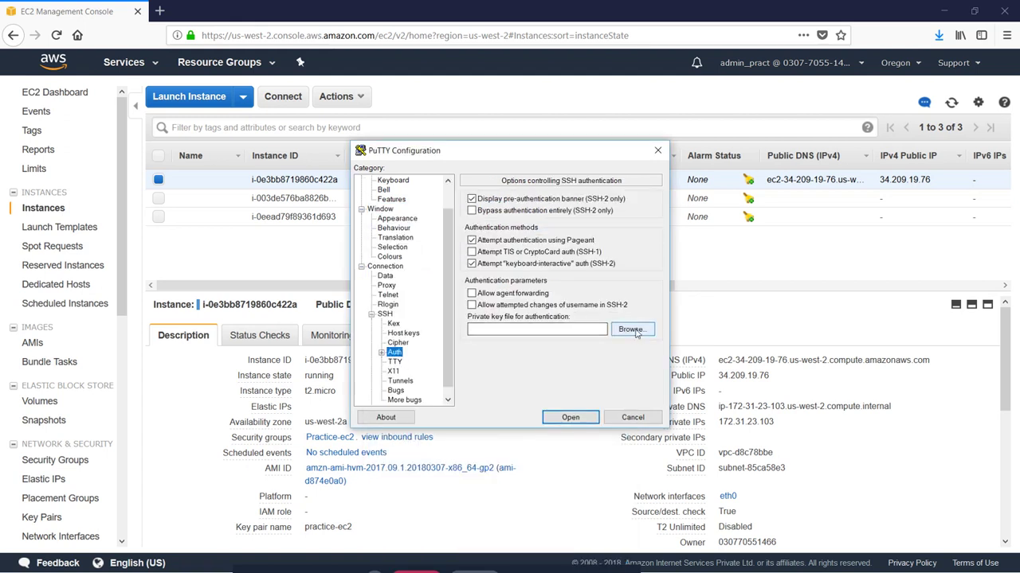
pyautogui.click(631, 330)
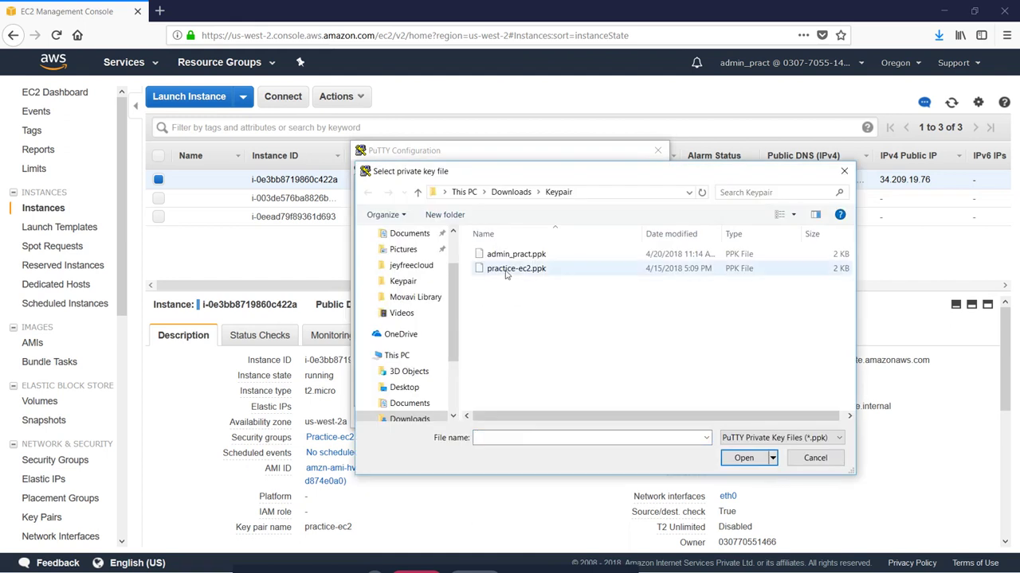
pyautogui.doubleClick(507, 271)
pyautogui.click(576, 419)
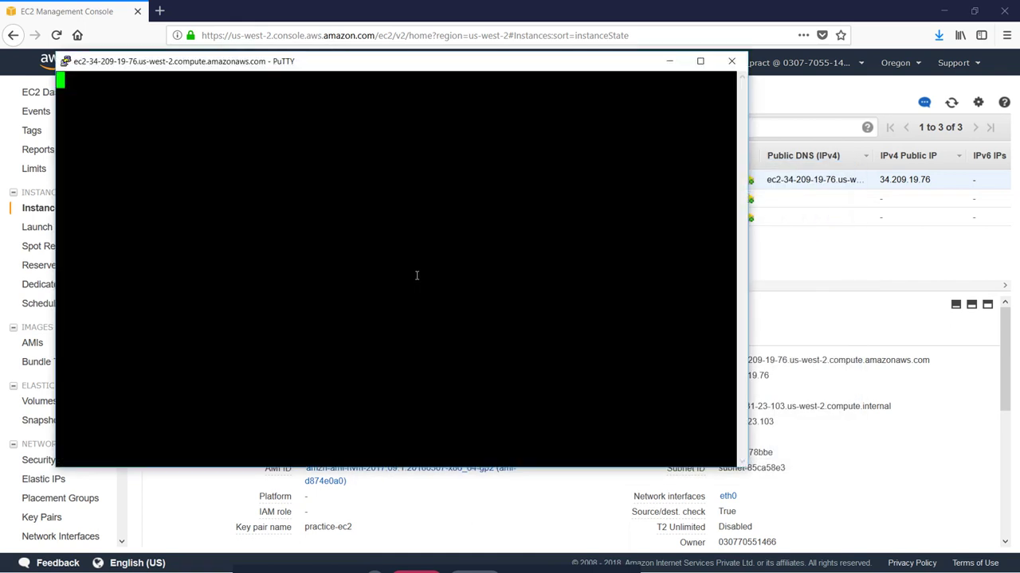
# Step: Accept the host key, maximize, and run sudo useradd -m viswath -d /home/viswath -s /bin/bash
pyautogui.click(497, 382)
pyautogui.click(700, 61)
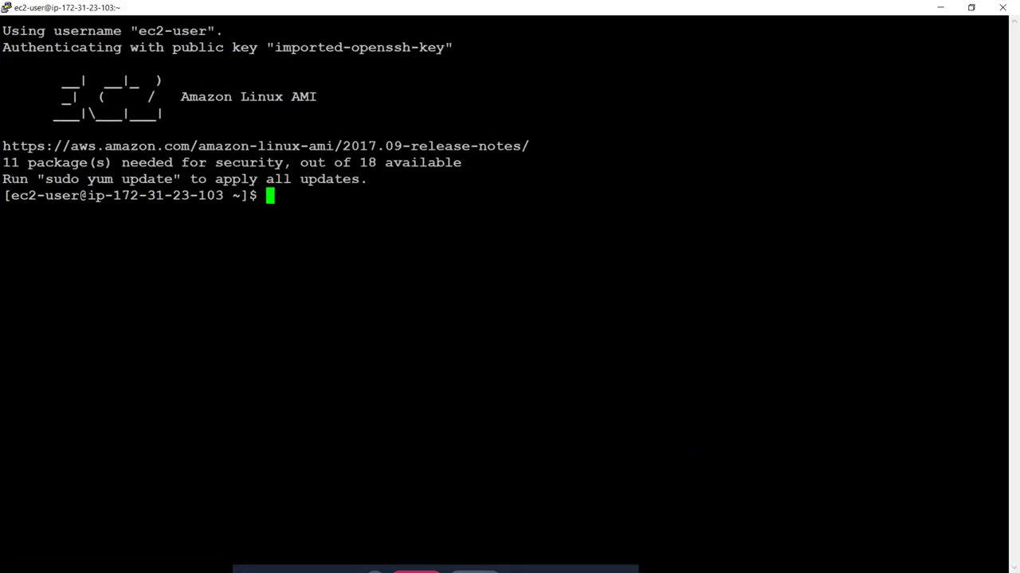
pyautogui.write('sudo useradd ')
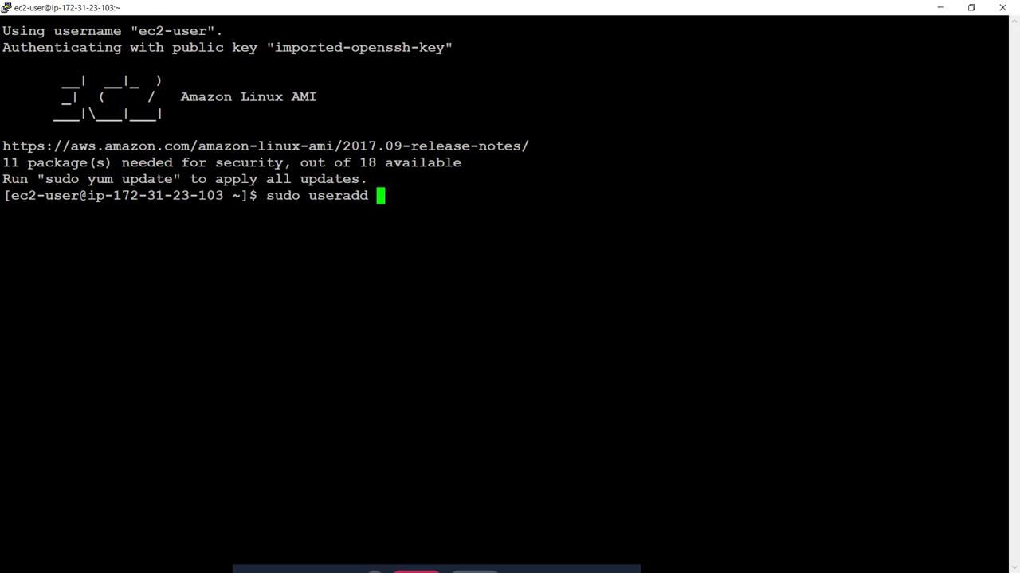
pyautogui.write('-m viswath')
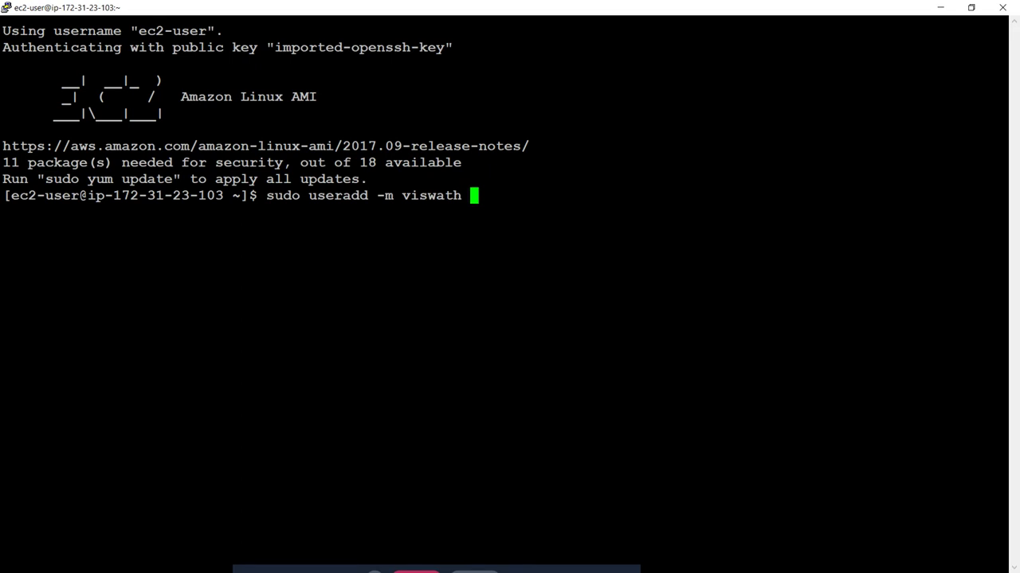
pyautogui.write(' -d hom')
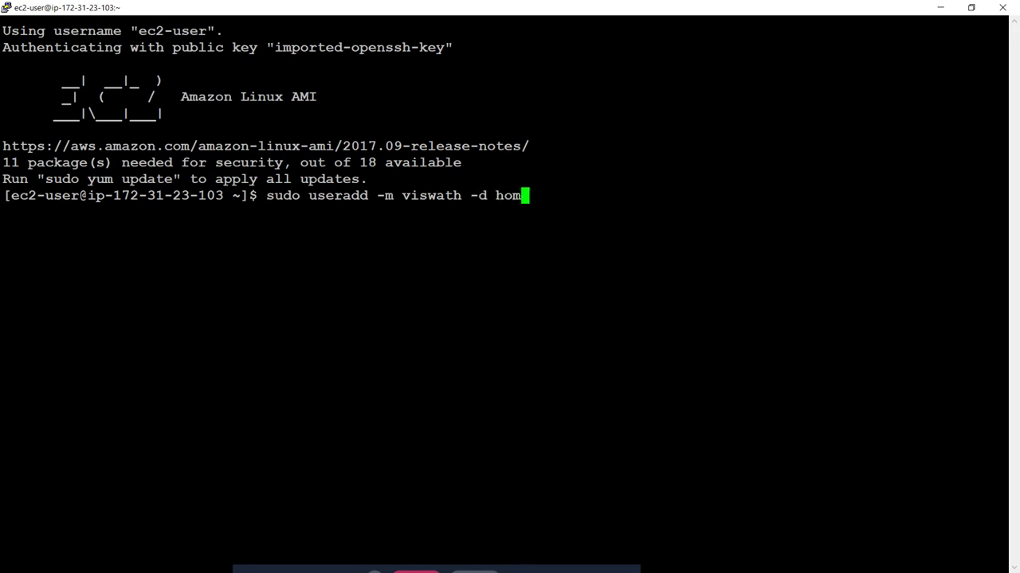
pyautogui.write('e/')
pyautogui.press('BackSpace')
pyautogui.press('BackSpace')
pyautogui.press('BackSpace')
pyautogui.press('BackSpace')
pyautogui.press('BackSpace')
pyautogui.write('/home/viswath')
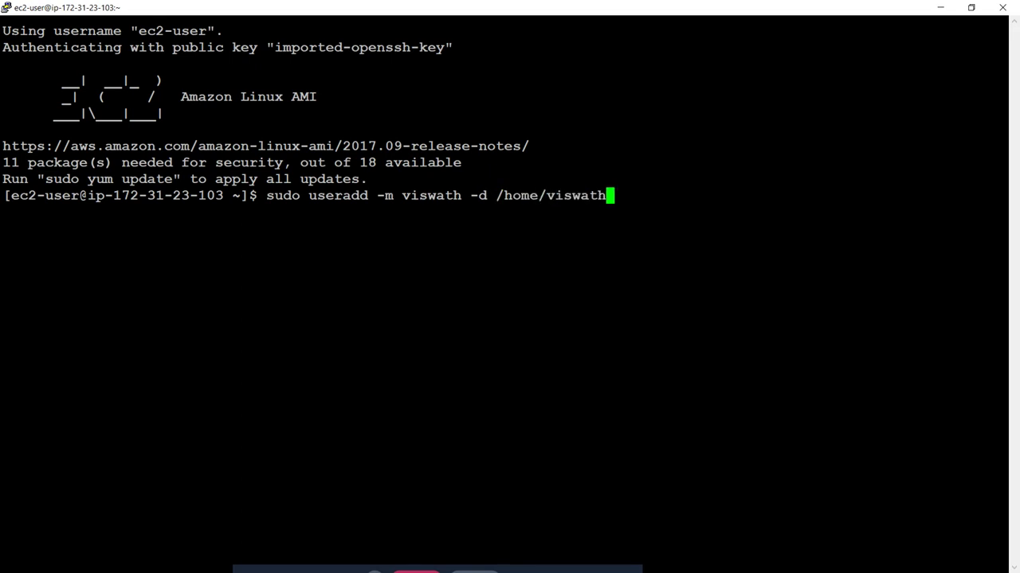
pyautogui.write(' -s /bin')
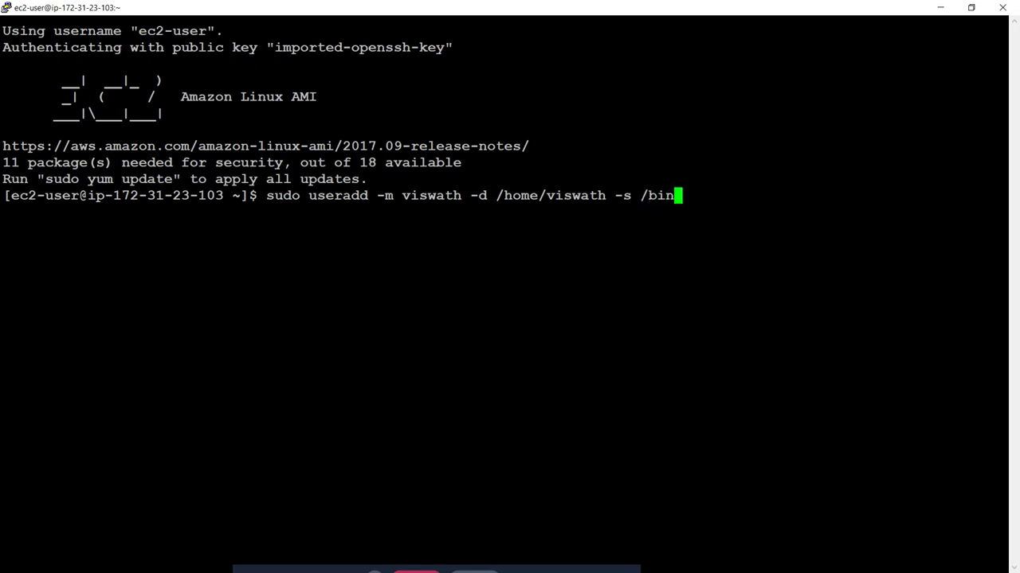
pyautogui.write('/bash')
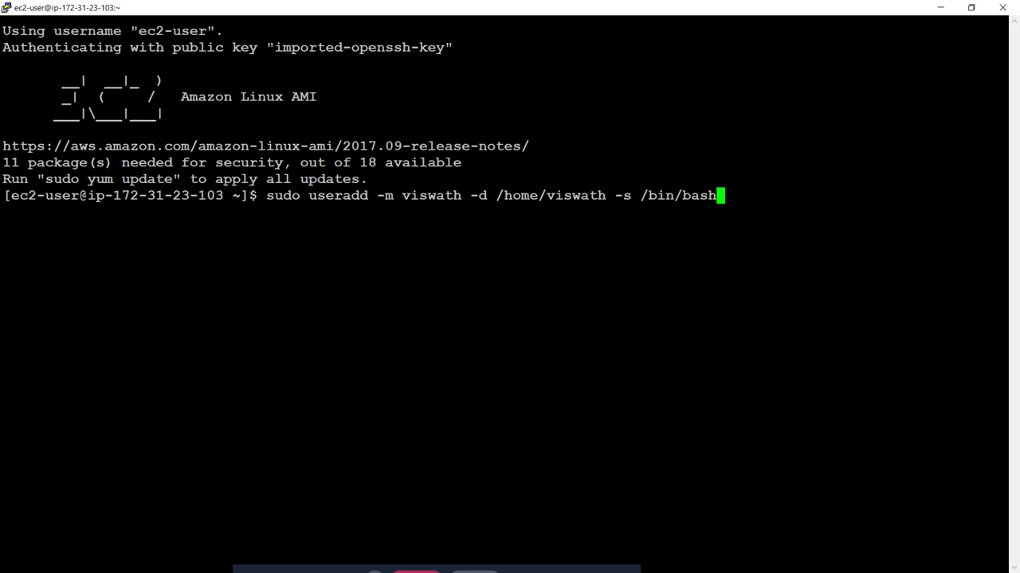
pyautogui.press('Return')
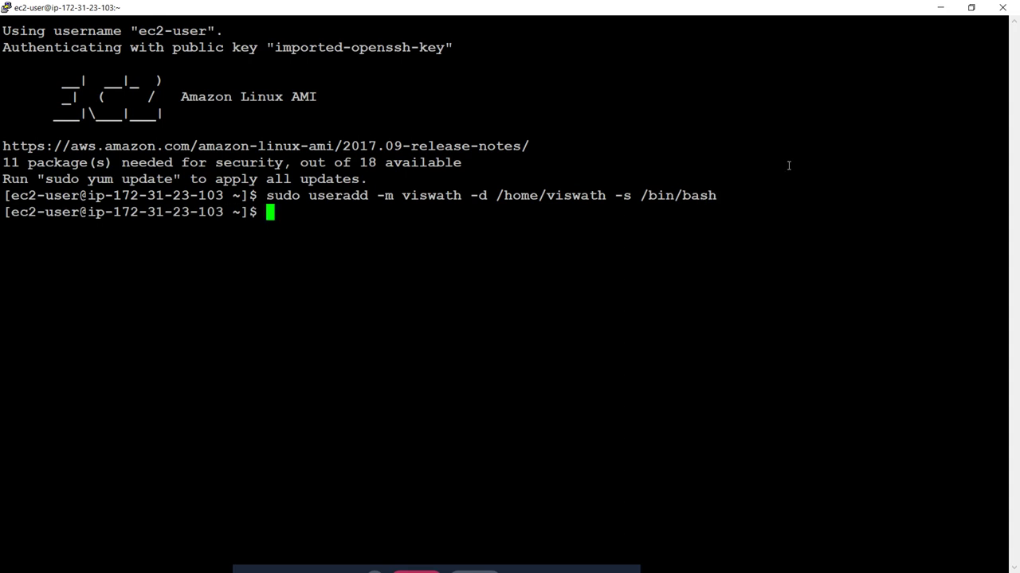
# Step: Set viswath's password with sudo passwd viswath, entering it twice
pyautogui.write('pass')
pyautogui.press('BackSpace')
pyautogui.press('BackSpace')
pyautogui.press('BackSpace')
pyautogui.press('BackSpace')
pyautogui.write('sudo passwd ')
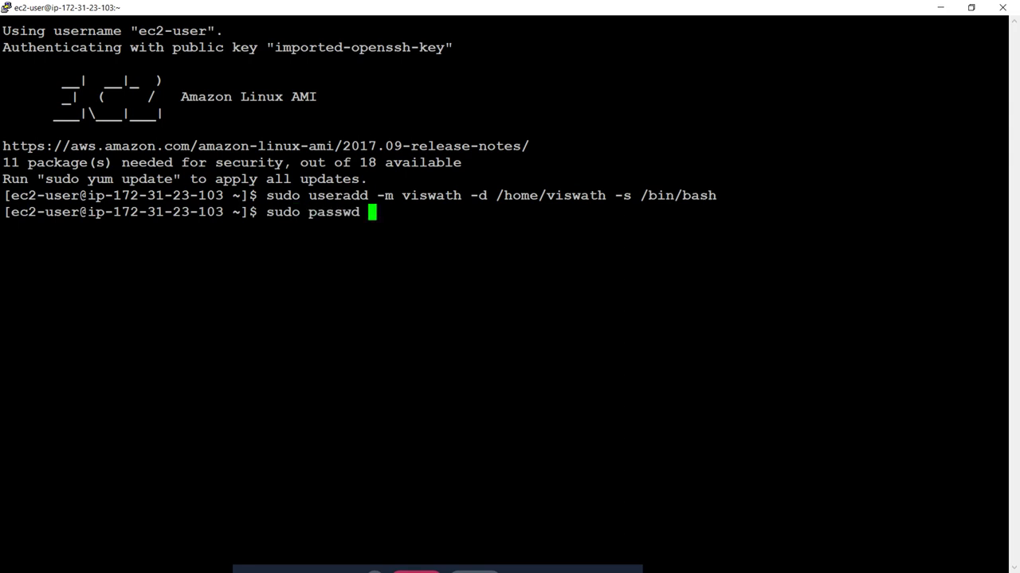
pyautogui.write('viswath')
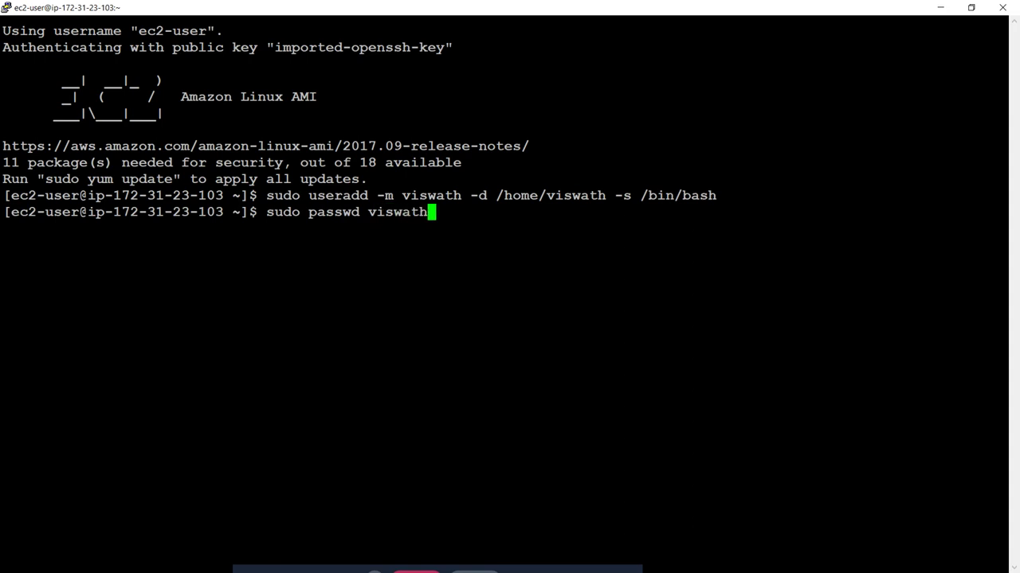
pyautogui.press('Return')
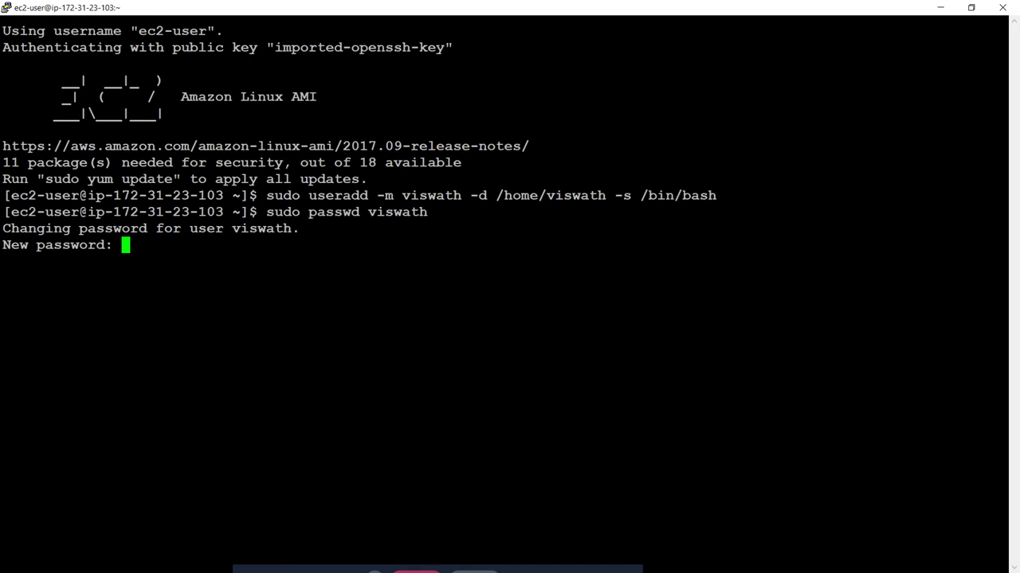
pyautogui.press('Return')
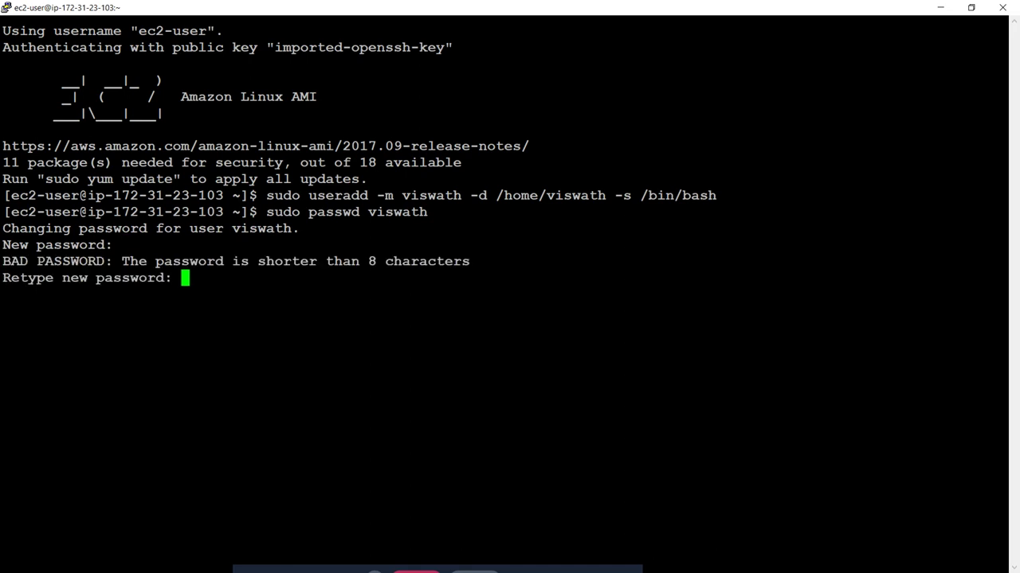
pyautogui.press('Return')
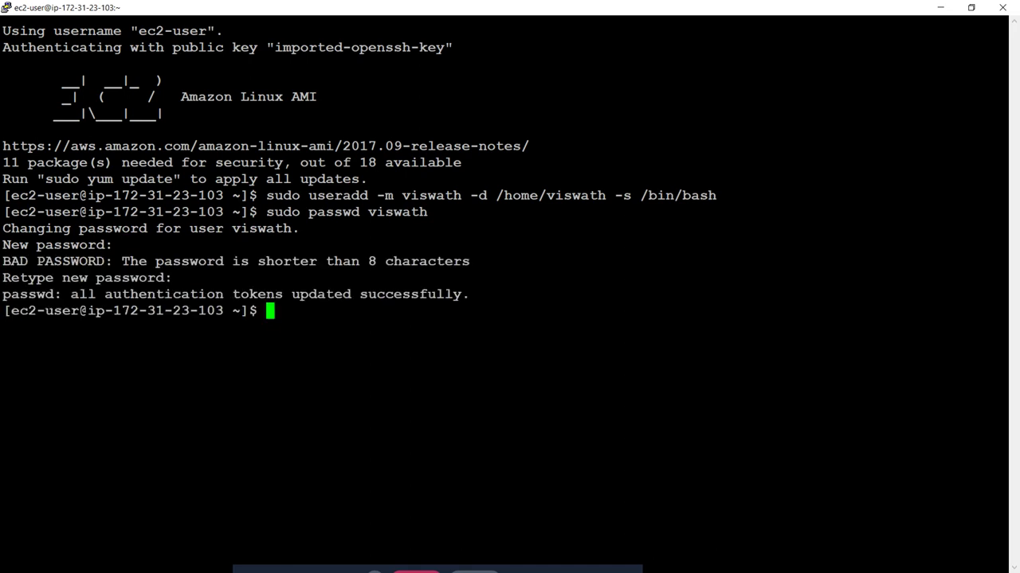
# Step: Switch to viswath via su - viswath, then copy the username for a new session
pyautogui.write('su - viswath')
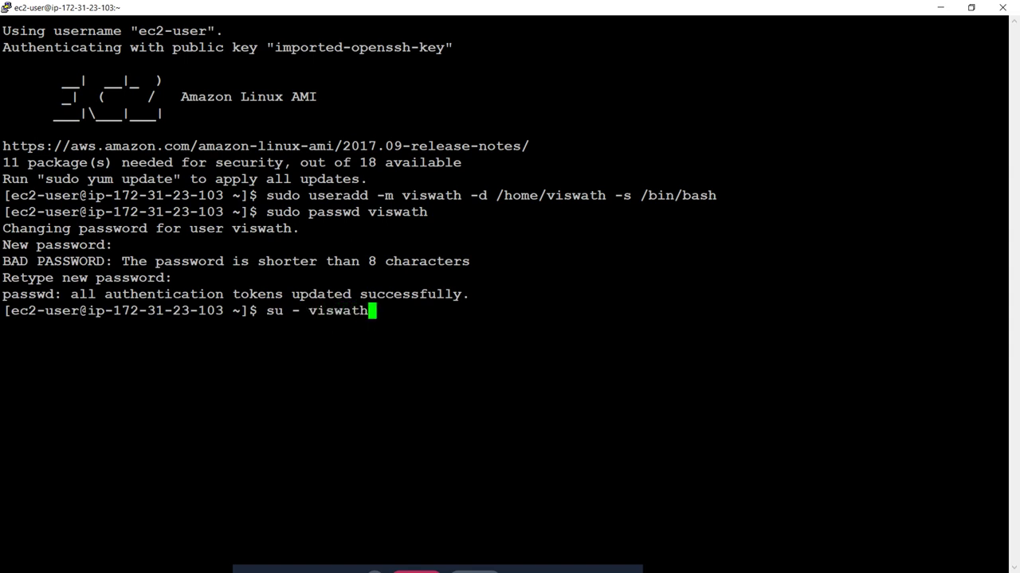
pyautogui.press('Return')
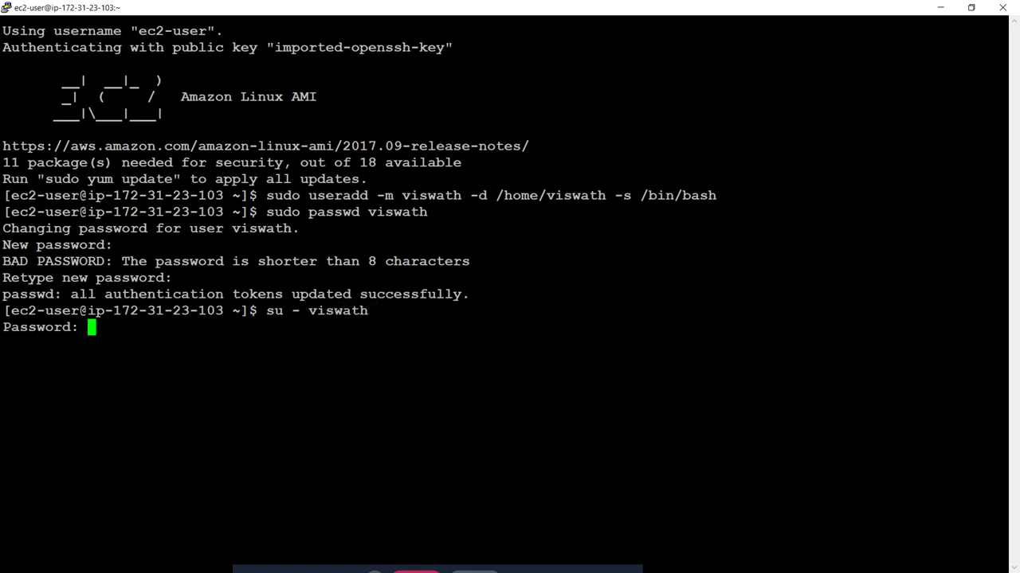
pyautogui.press('Return')
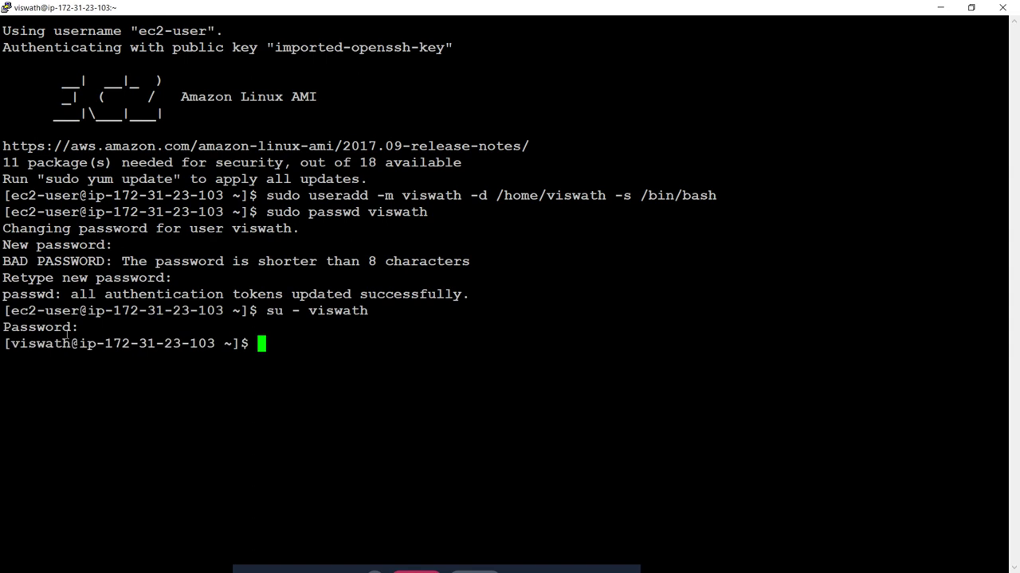
pyautogui.doubleClick(40, 343)
pyautogui.rightClick(420, 6)
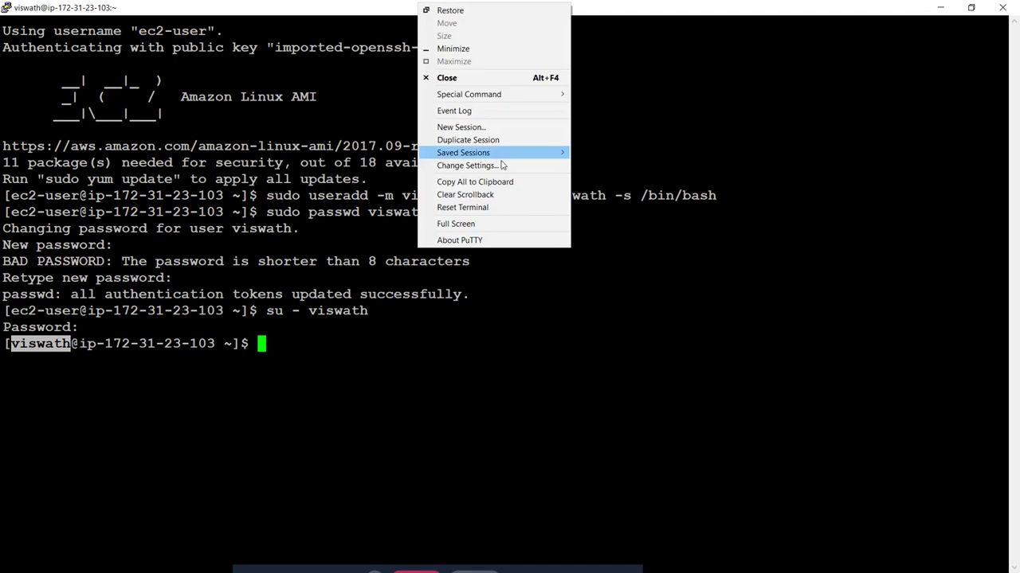
pyautogui.click(460, 127)
# Step: Set the new session's Host Name to viswath@ plus the instance's public DNS
pyautogui.write('viswath')
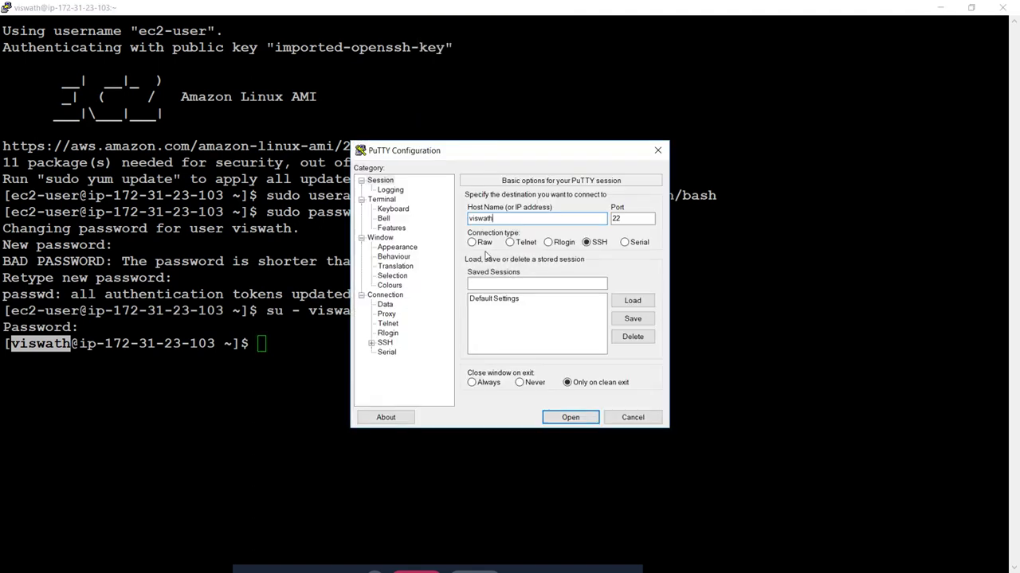
pyautogui.hotkey('alt', 'Tab')
pyautogui.hotkey('alt', 'Tab')
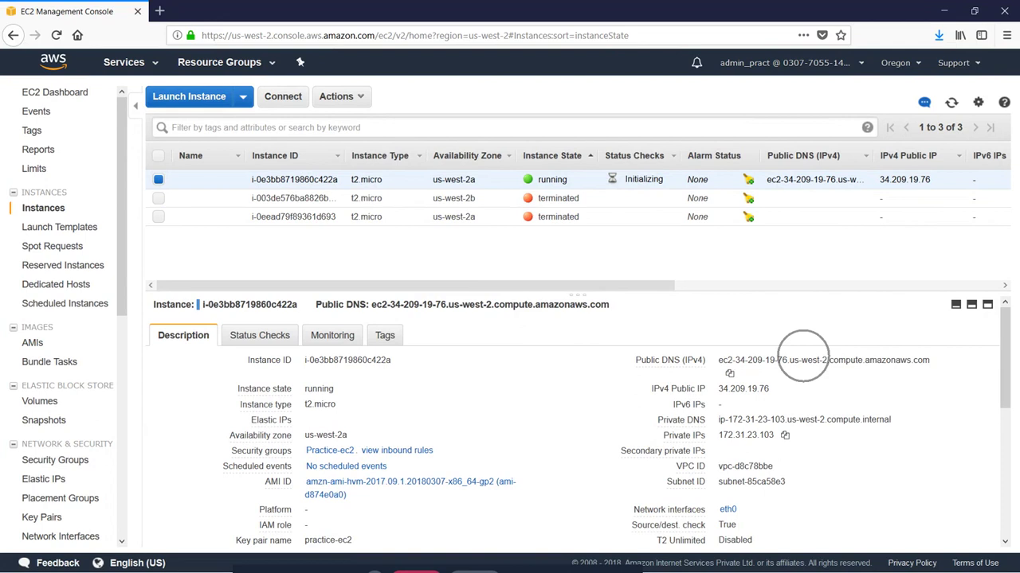
pyautogui.tripleClick(803, 360)
pyautogui.hotkey('ctrl', 'c')
pyautogui.hotkey('alt', 'Tab')
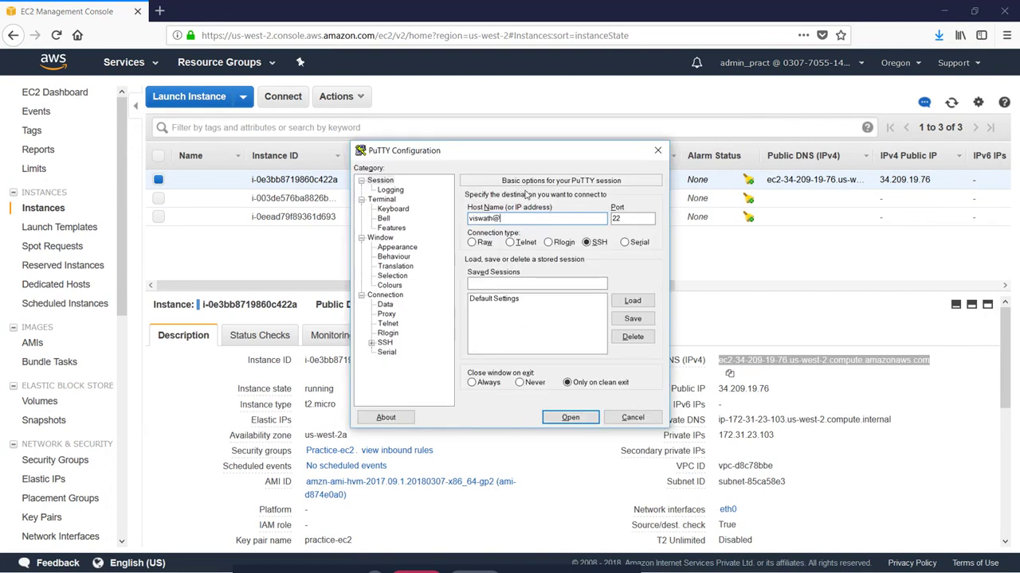
pyautogui.write('@')
pyautogui.hotkey('ctrl', 'v')
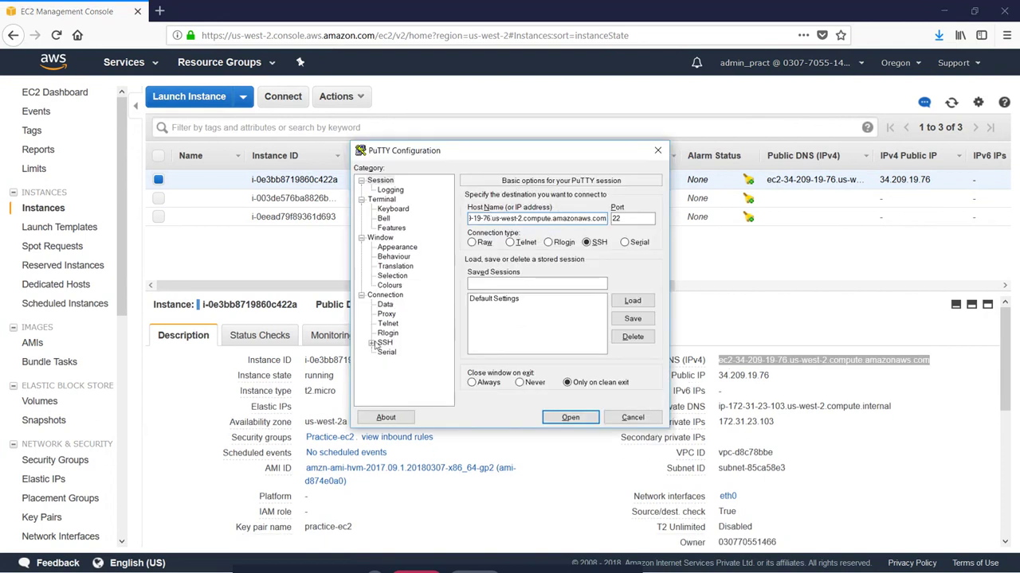
# Step: Connect with the practice-ec2.ppk key, dismiss the refused-authentication error and close the window
pyautogui.click(371, 343)
pyautogui.click(395, 352)
pyautogui.click(632, 330)
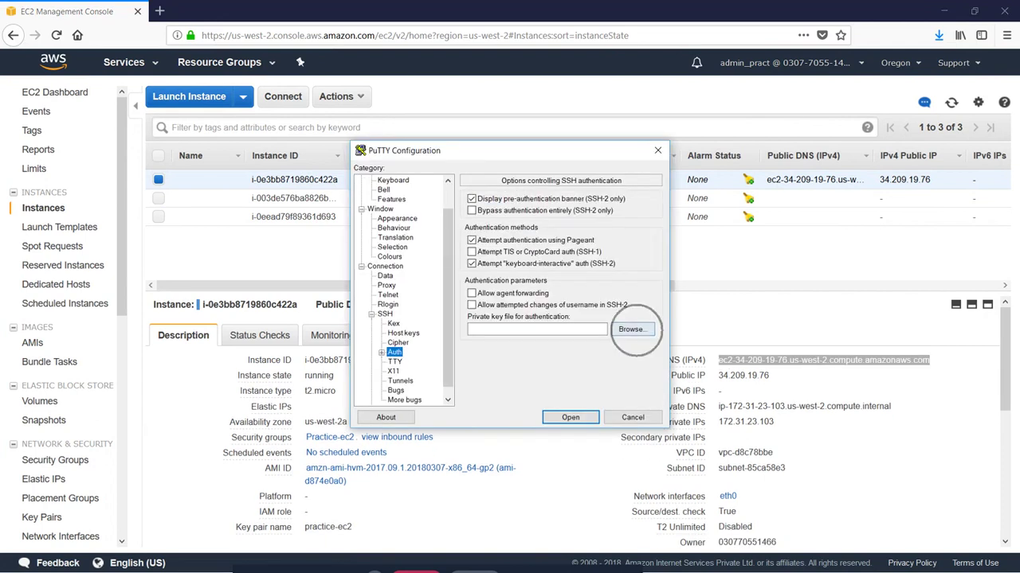
pyautogui.doubleClick(516, 270)
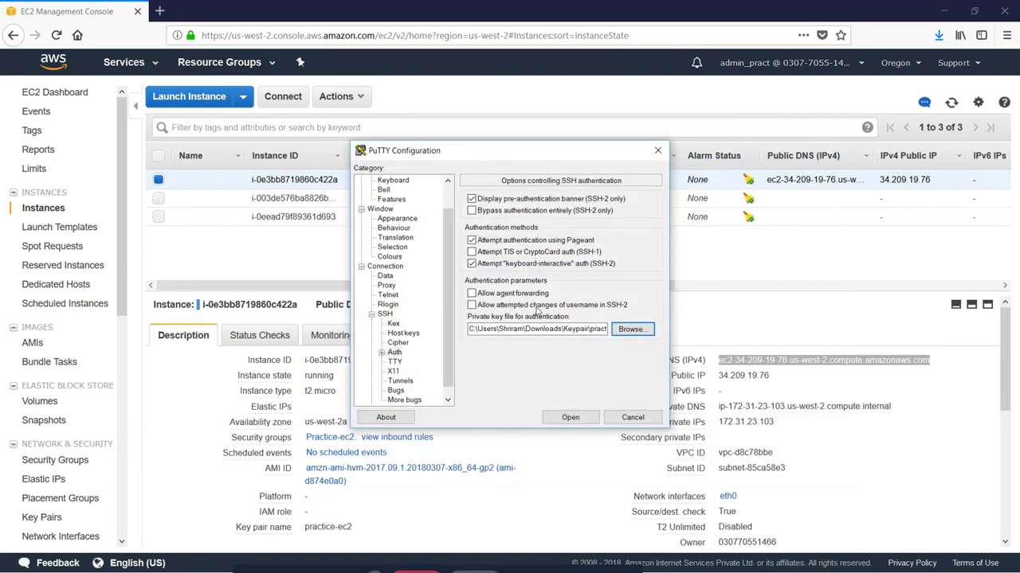
pyautogui.click(568, 414)
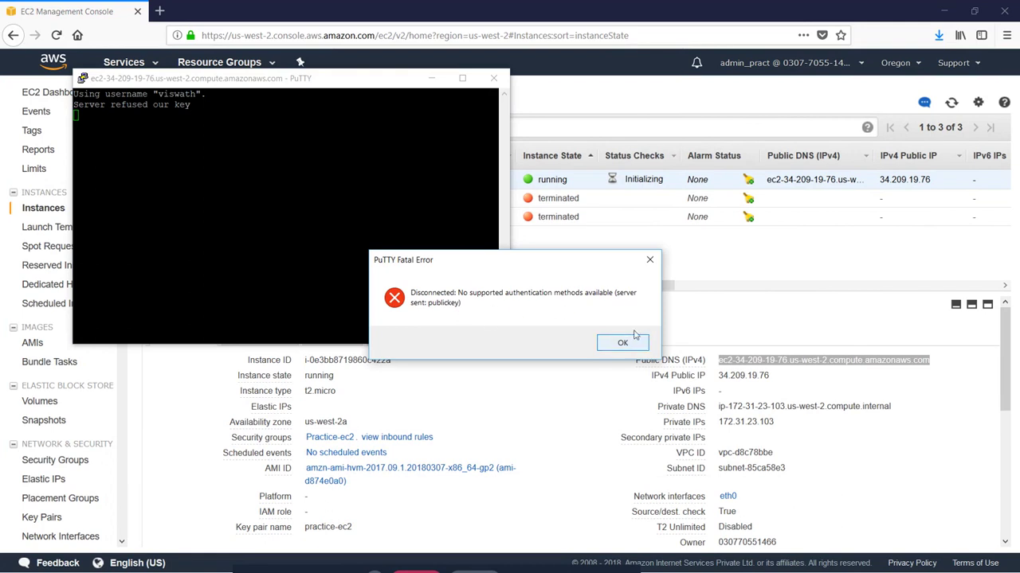
pyautogui.click(653, 260)
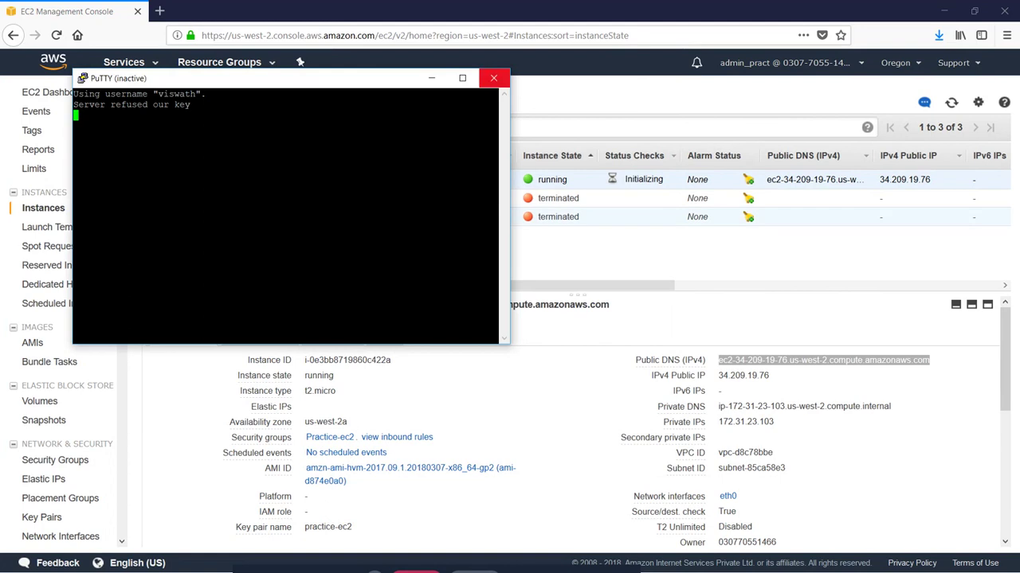
pyautogui.click(493, 77)
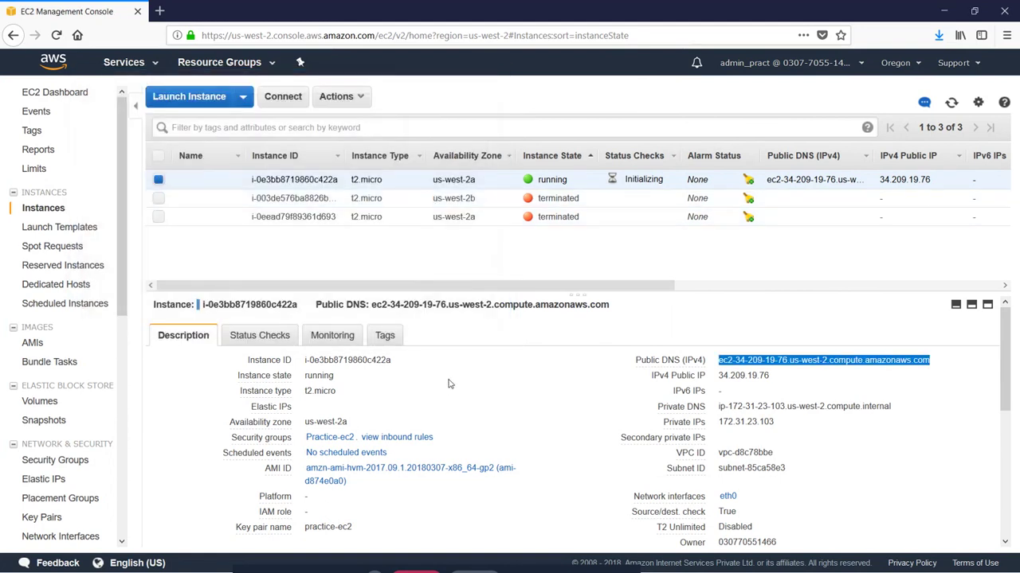
# Step: Duplicate the ec2-user session full-screen and run ls -lart, locating the .ssh folder
pyautogui.hotkey('alt', 'Tab')
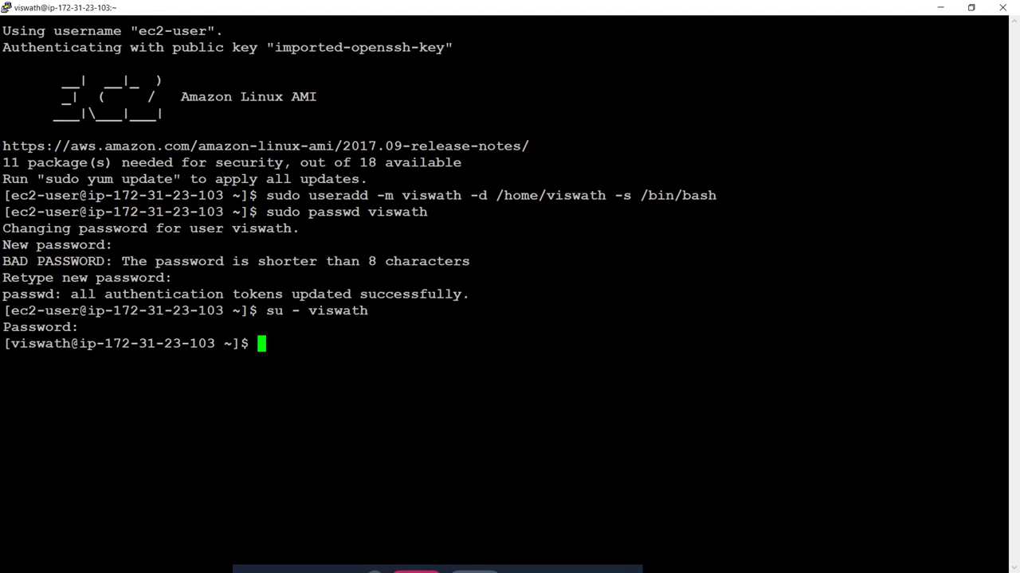
pyautogui.rightClick(439, 6)
pyautogui.click(473, 140)
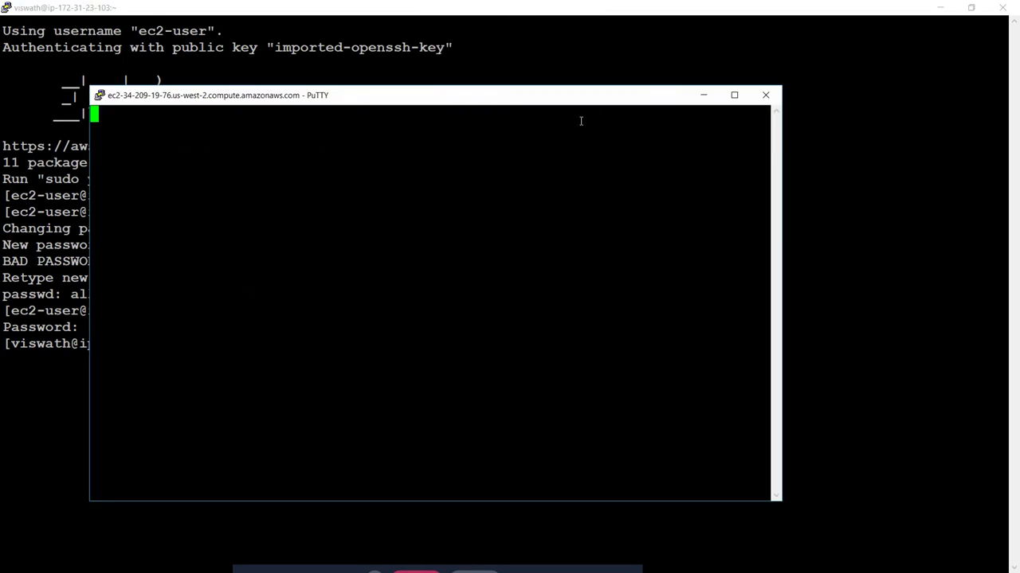
pyautogui.click(734, 96)
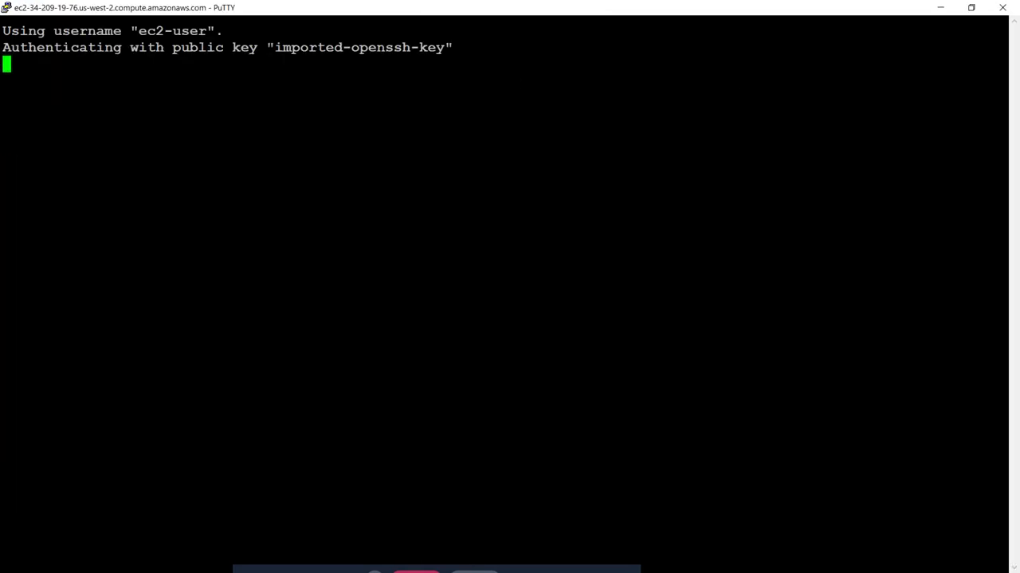
pyautogui.press('Return')
pyautogui.press('Return')
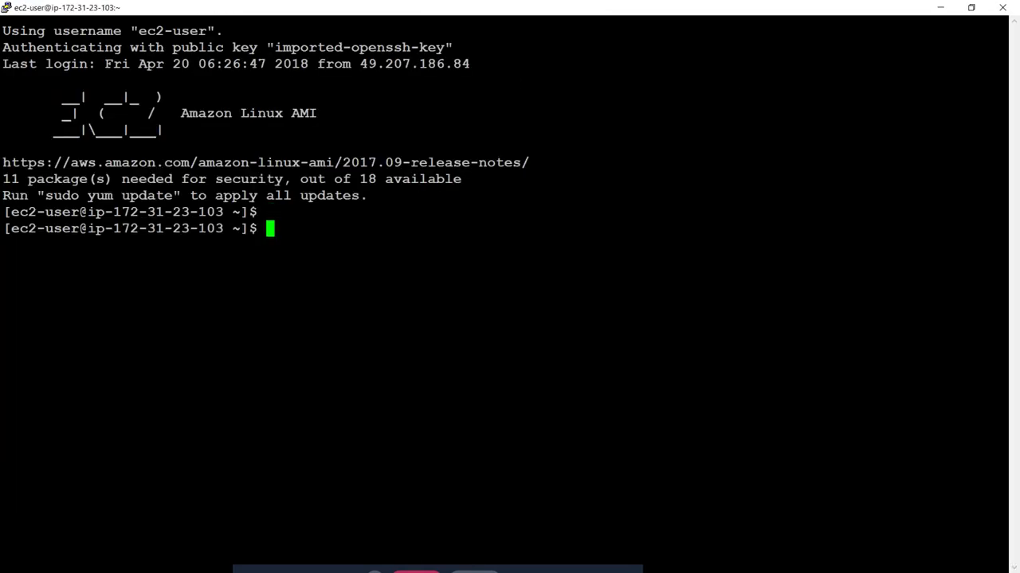
pyautogui.write('ls -lart')
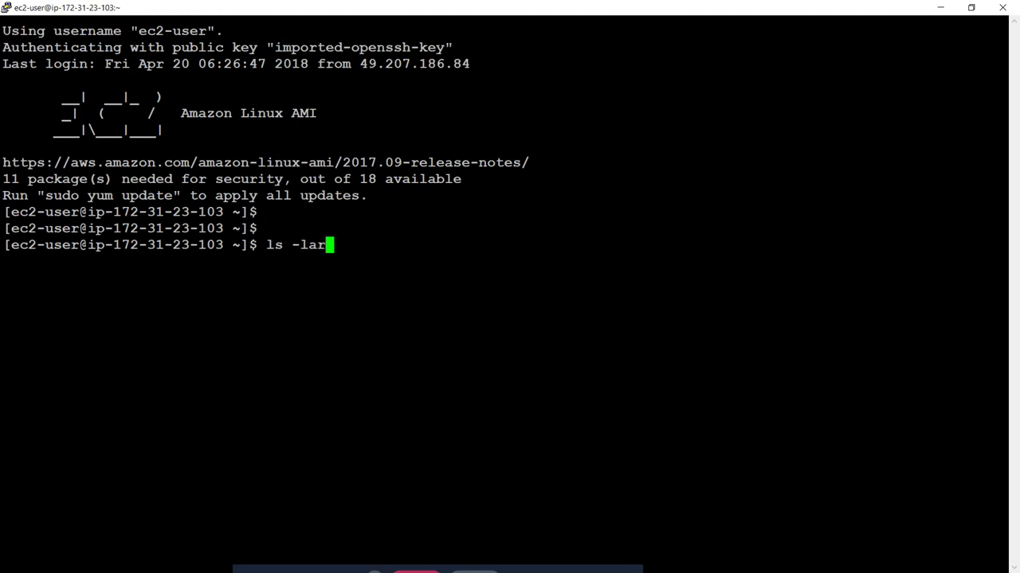
pyautogui.press('Return')
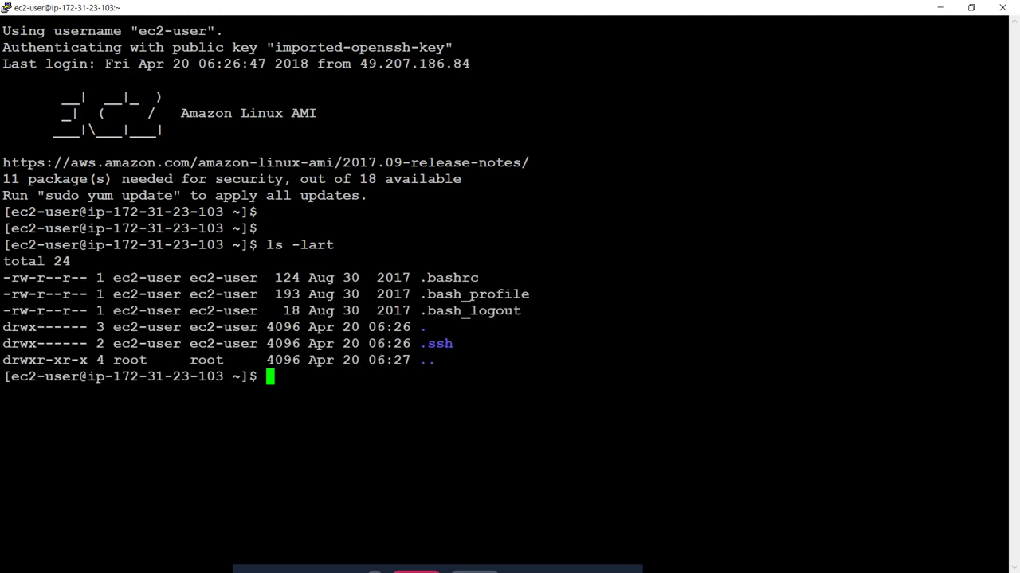
pyautogui.doubleClick(442, 339)
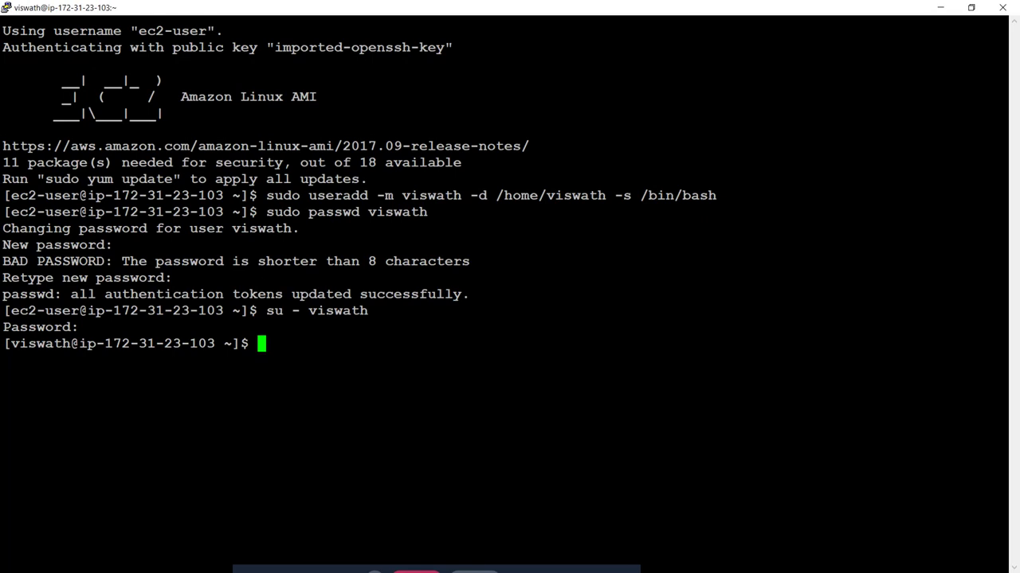
# Step: Run mkdir .ssh and chmod 700 .ssh, cd into .ssh, and list it with ls -ltr
pyautogui.write('mkdir ')
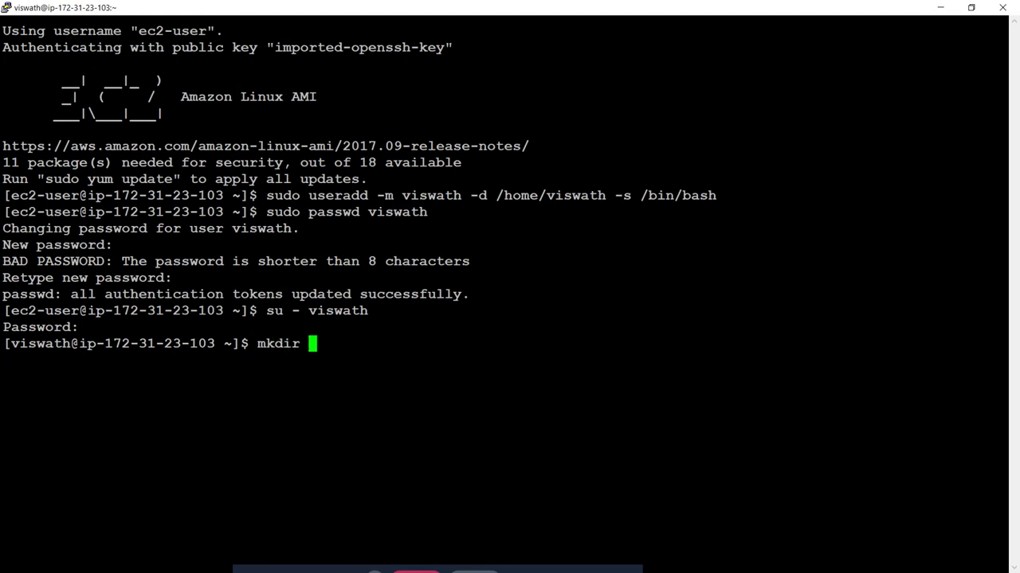
pyautogui.write('.ssh')
pyautogui.press('Return')
pyautogui.write('chmod ')
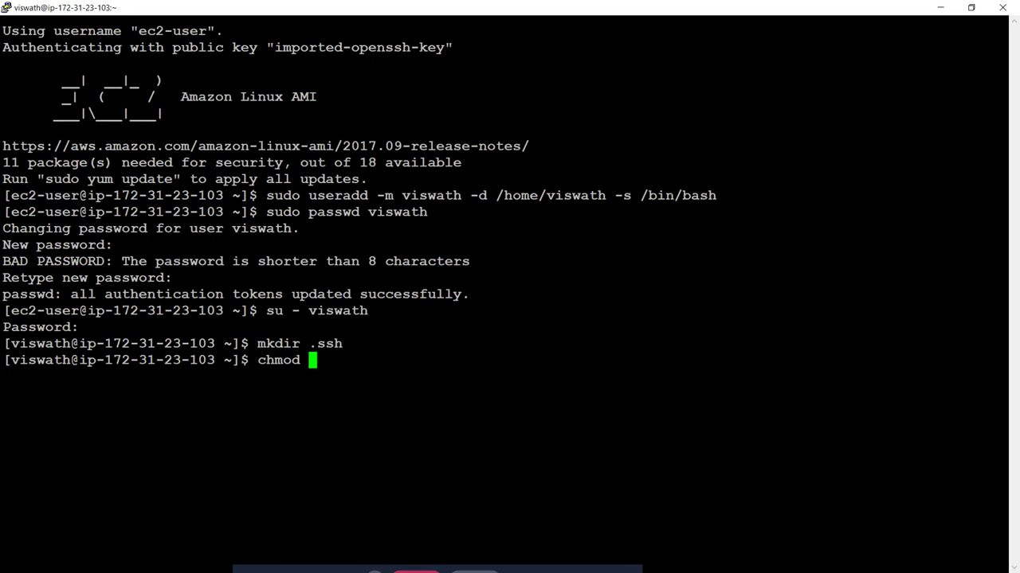
pyautogui.write('700 .ssh')
pyautogui.press('Return')
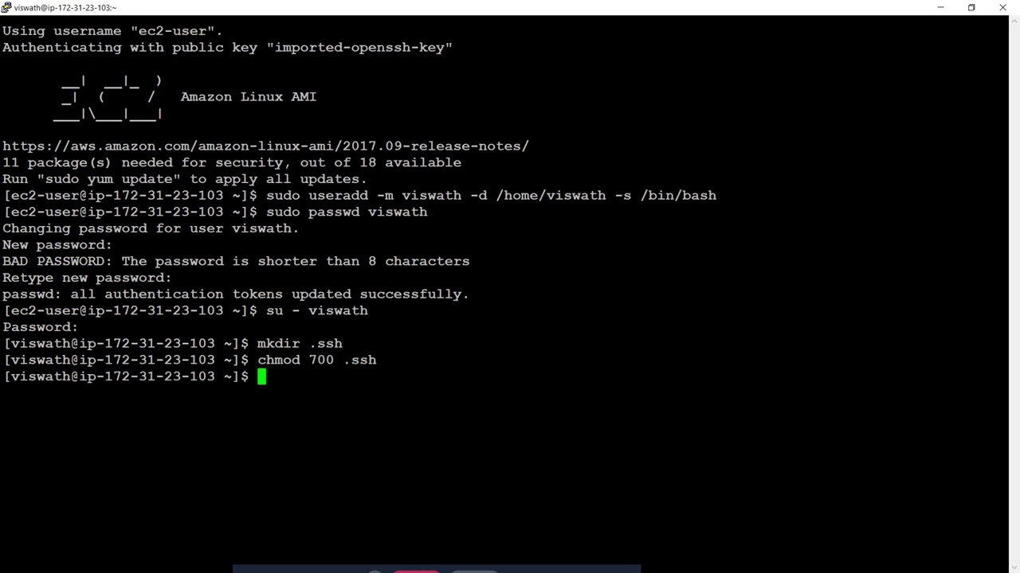
pyautogui.write('cd .ss')
pyautogui.press('Tab')
pyautogui.press('Return')
pyautogui.write('ls -ltr')
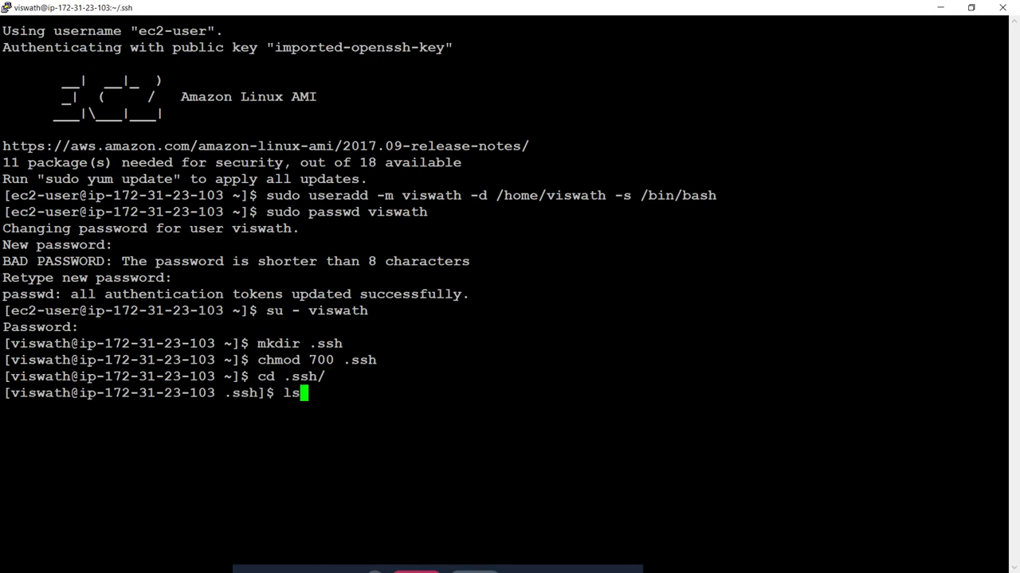
pyautogui.press('Return')
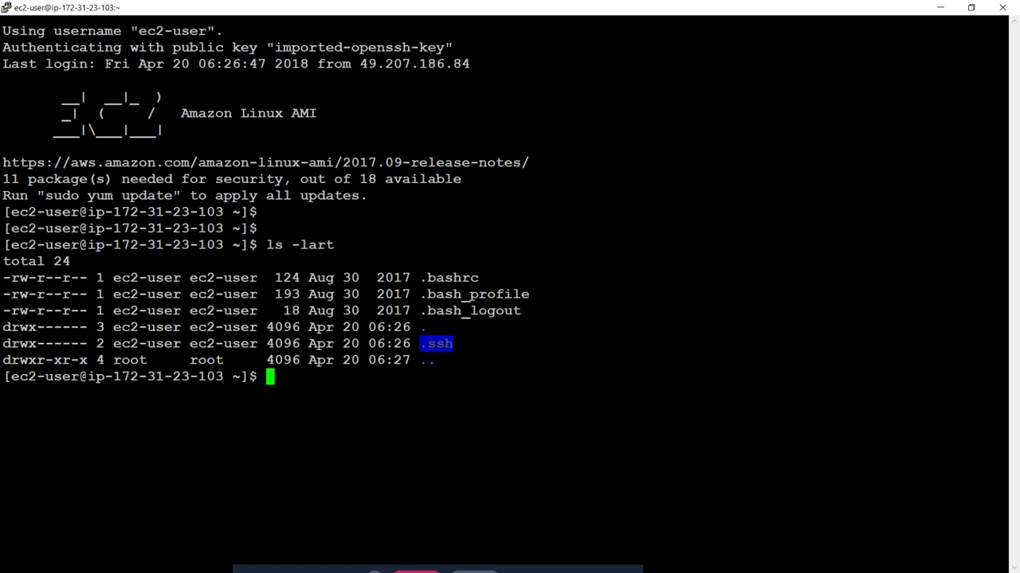
# Step: Enter ec2-user's .ssh directory and list its files with ls -ltar
pyautogui.write('cd .ssh')
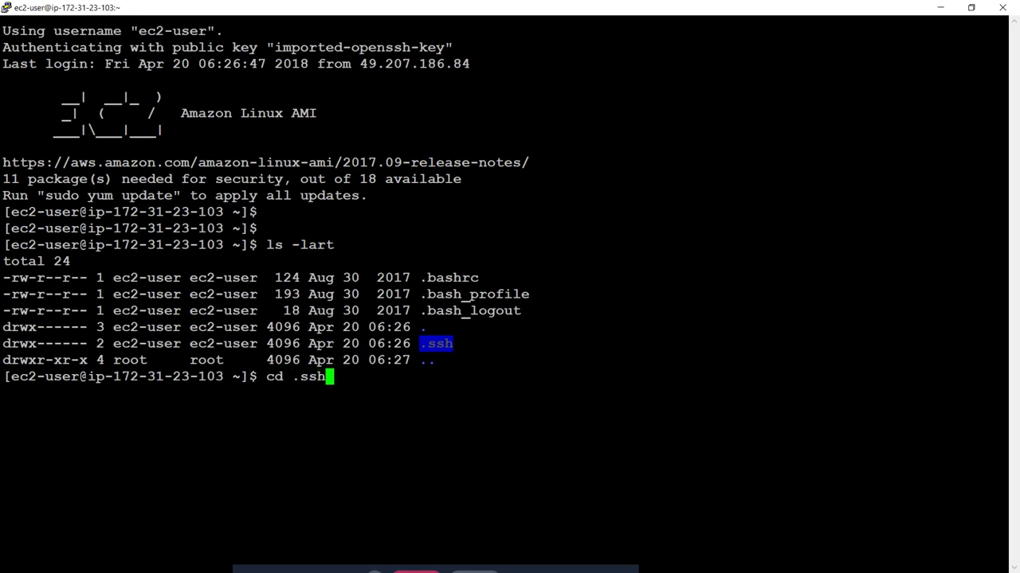
pyautogui.press('Tab')
pyautogui.press('Return')
pyautogui.write('ls ')
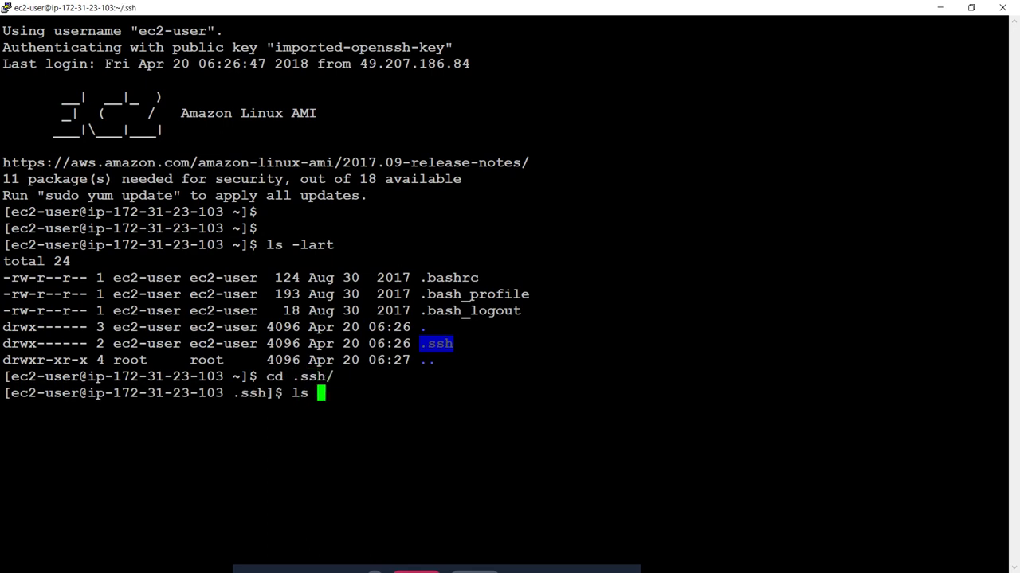
pyautogui.write('-ltar')
pyautogui.press('Return')
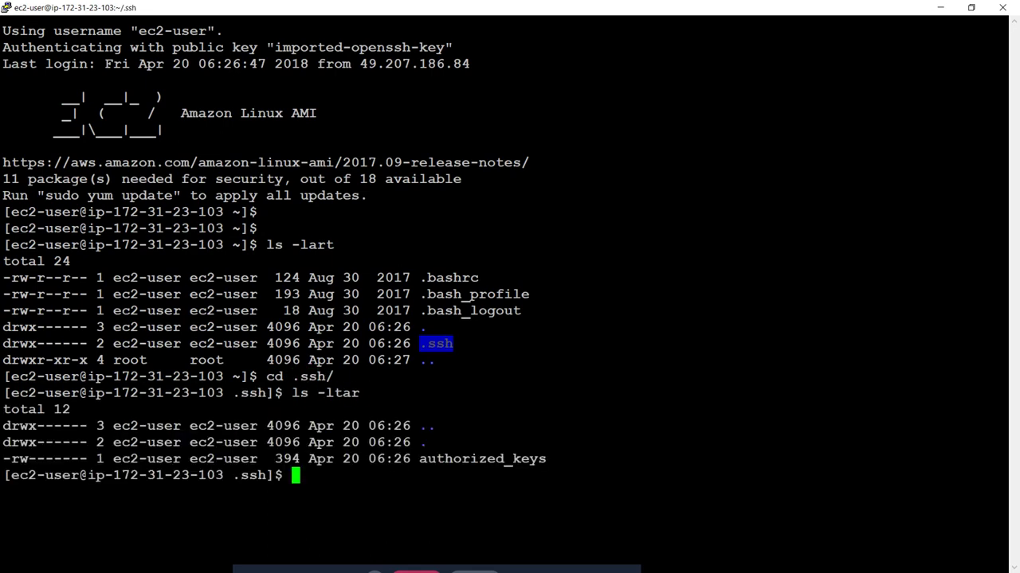
# Step: Print ec2-user's authorized_keys and copy its ssh-rsa key and the file name
pyautogui.doubleClick(517, 455)
pyautogui.hotkey('ctrl', 'c')
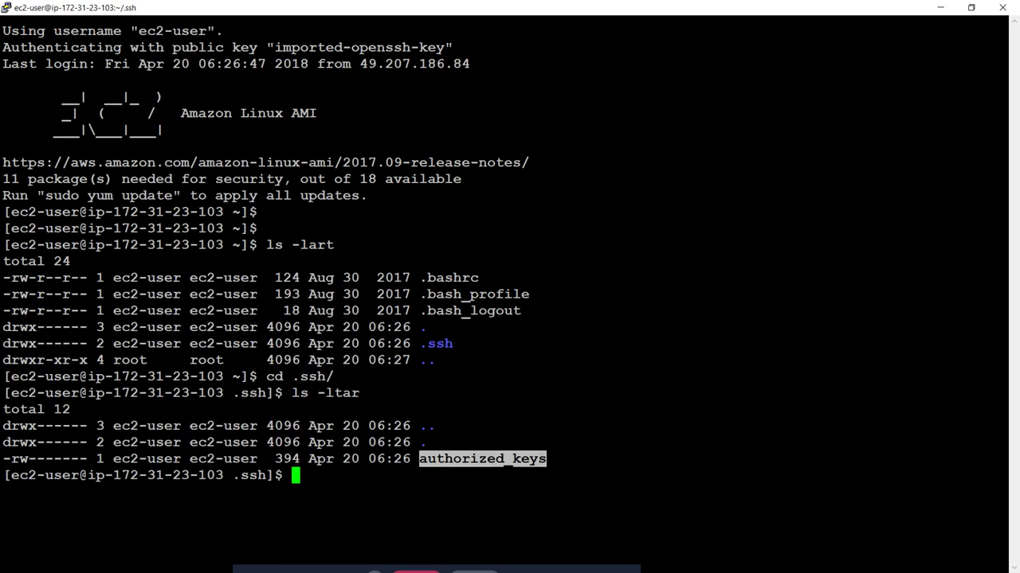
pyautogui.write('cat')
pyautogui.rightClick(637, 382)
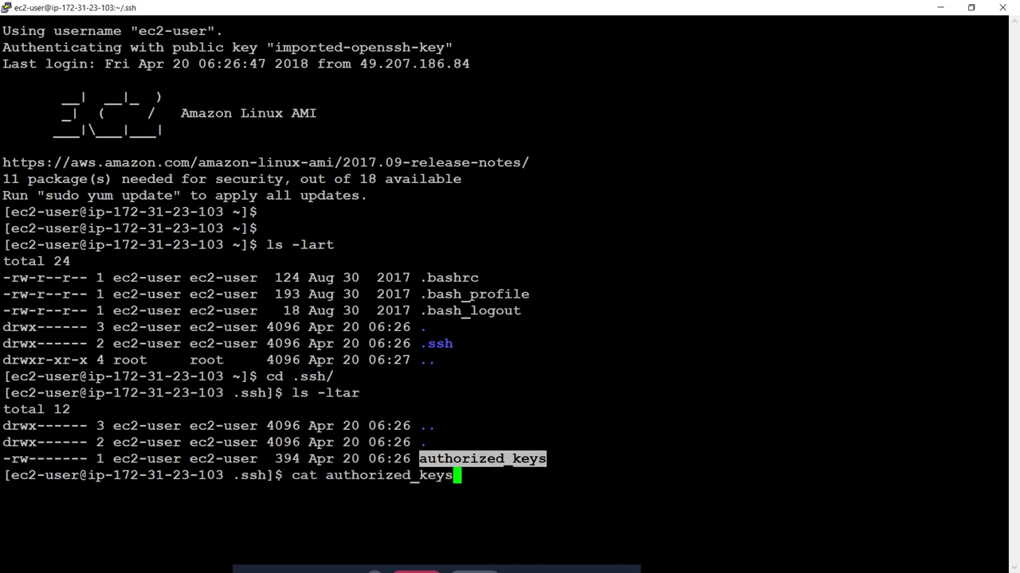
pyautogui.press('Return')
pyautogui.moveTo(2, 495); pyautogui.dragTo(332, 543)
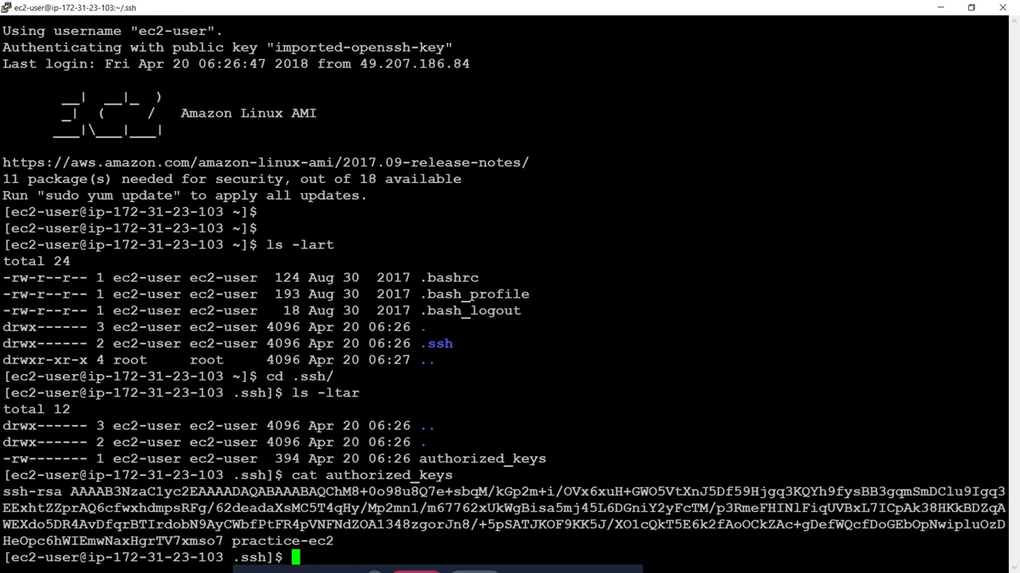
pyautogui.doubleClick(446, 460)
pyautogui.hotkey('ctrl', 'c')
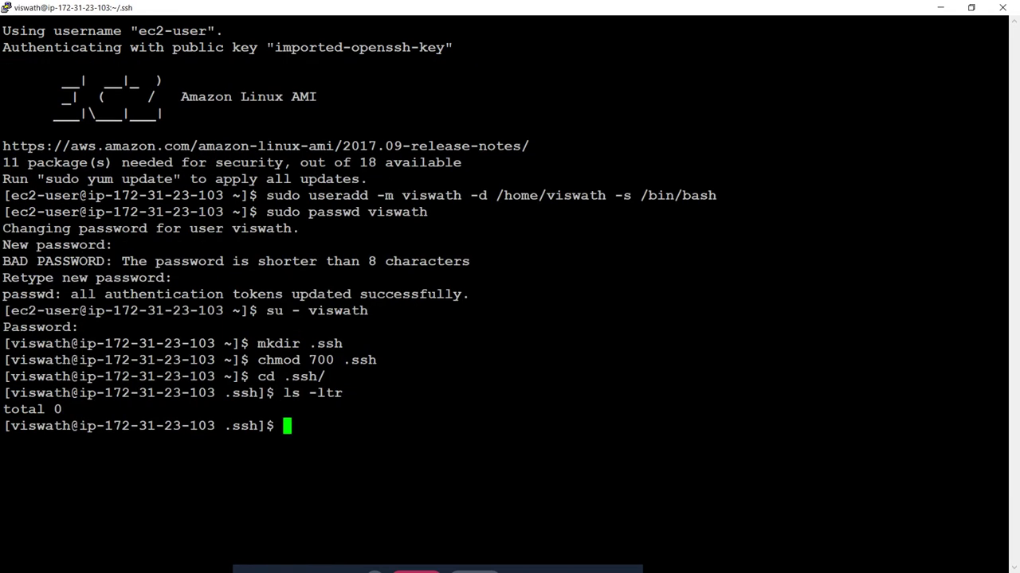
# Step: Create viswath's authorized_keys in vi containing the copied practice-ec2 ssh-rsa key and save it
pyautogui.write('vi')
pyautogui.press('shift+Insert')
pyautogui.press('Return')
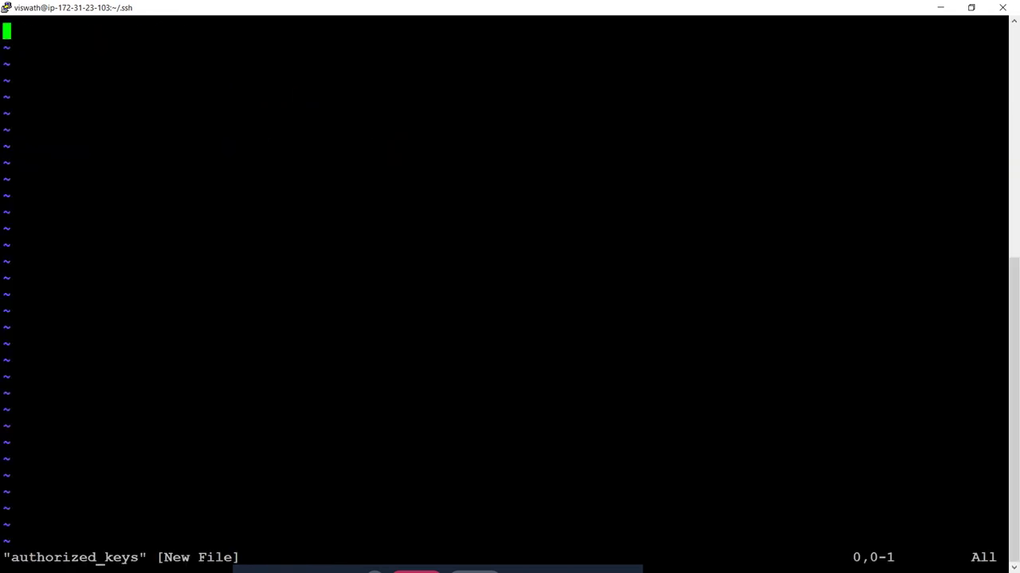
pyautogui.press('i')
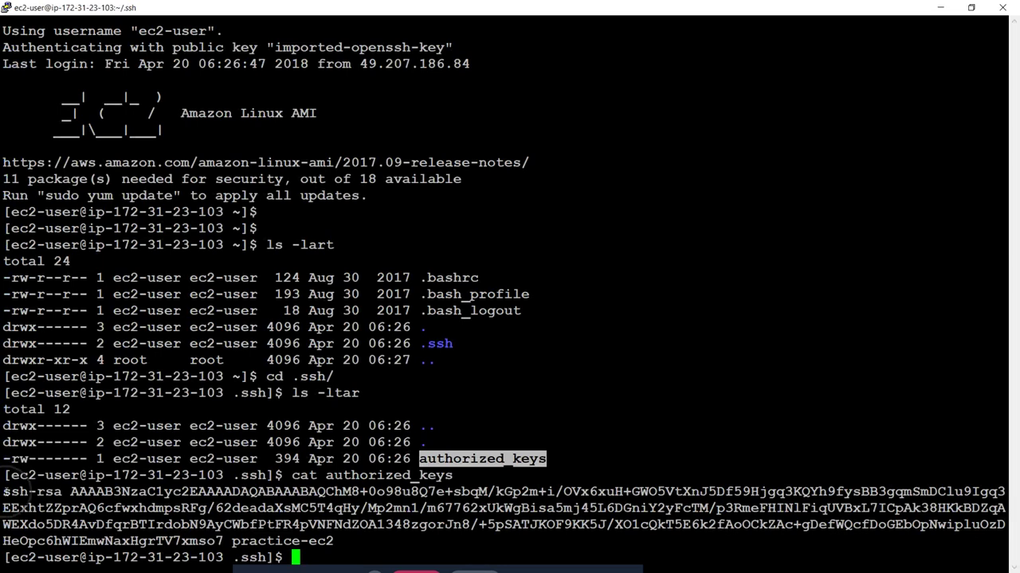
pyautogui.moveTo(4, 492); pyautogui.dragTo(333, 542)
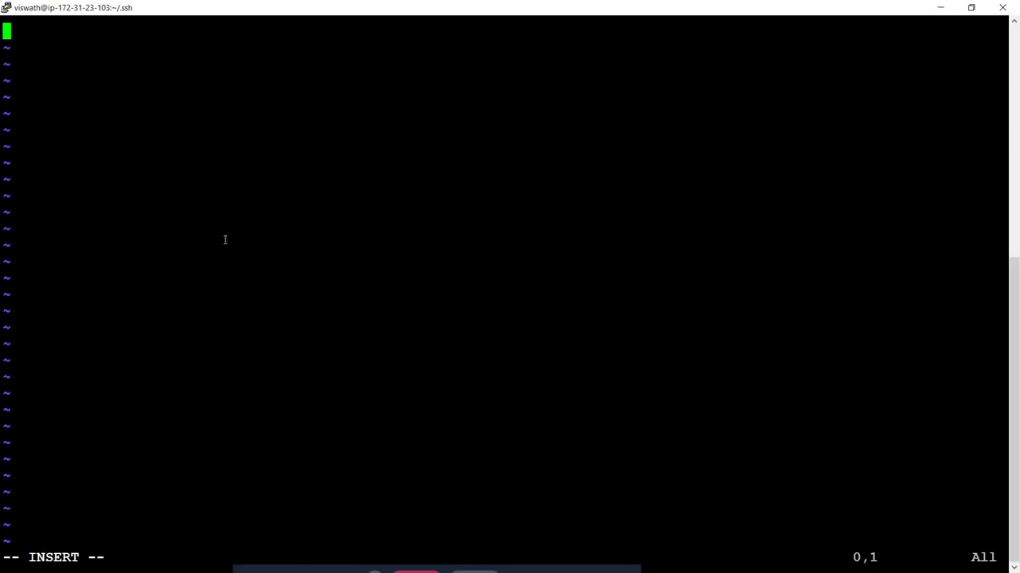
pyautogui.rightClick(227, 233)
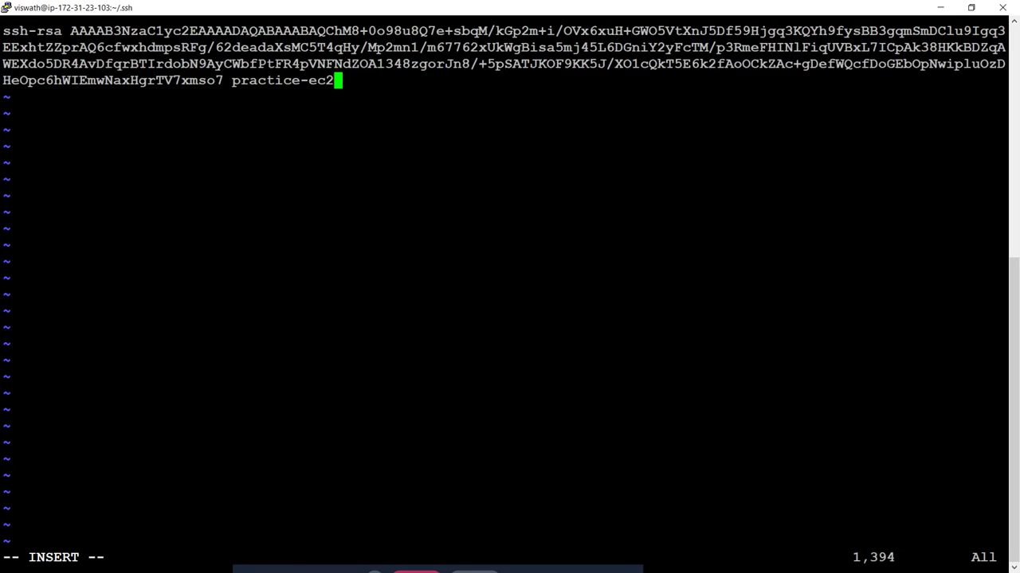
pyautogui.press('Escape')
pyautogui.write(':')
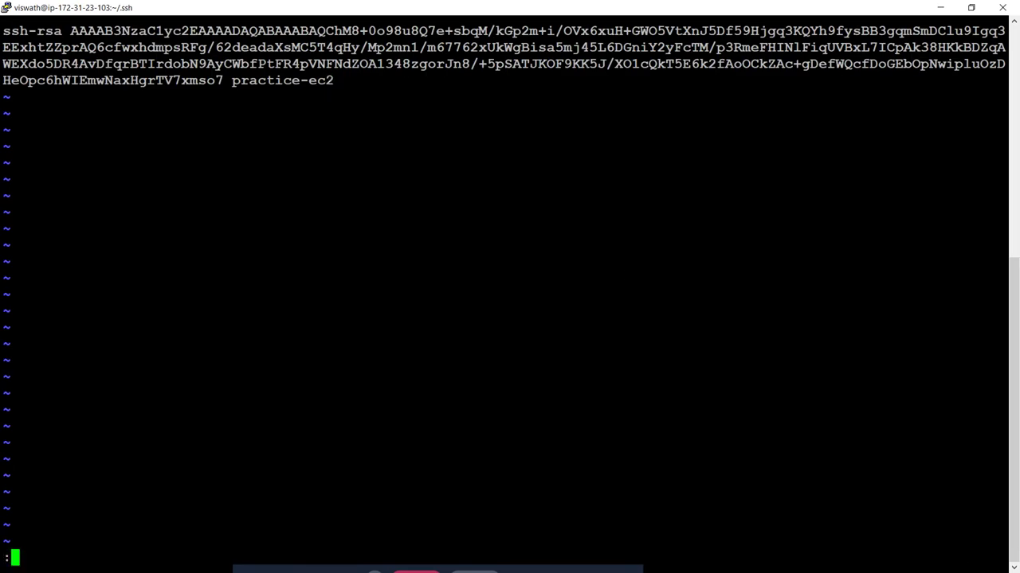
pyautogui.write('wq')
pyautogui.press('Return')
pyautogui.write('cat')
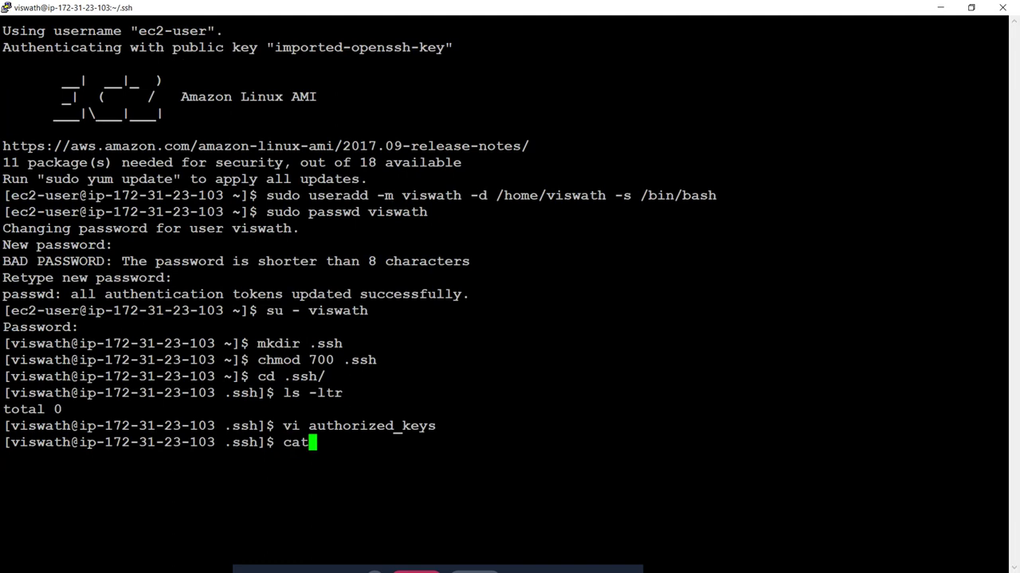
pyautogui.write('au')
# Step: Print viswath's authorized_keys and list the .ssh folder with ls -ltr to confirm it
pyautogui.press('BackSpace')
pyautogui.press('BackSpace')
pyautogui.write('au')
pyautogui.press('Tab')
pyautogui.press('Return')
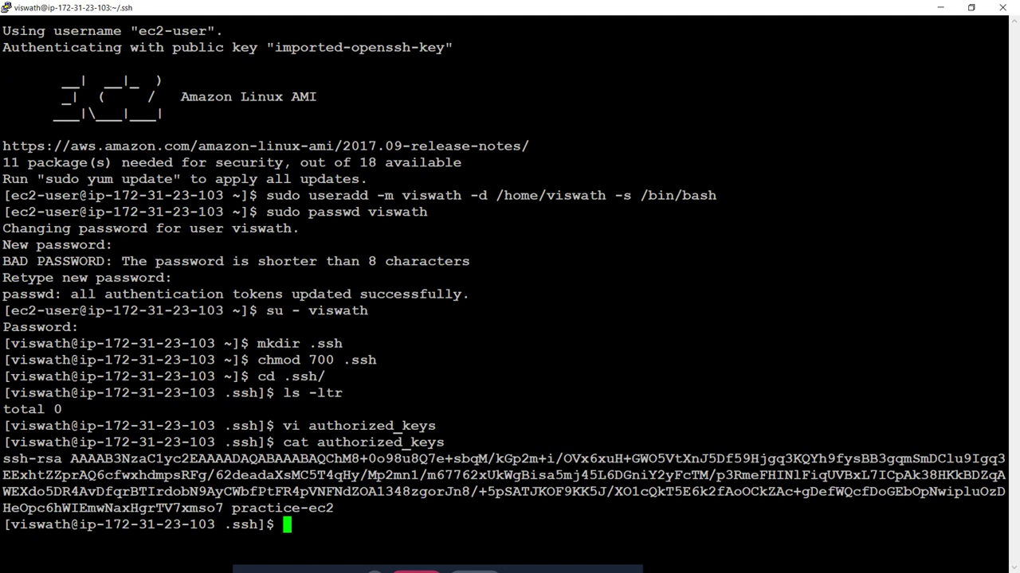
pyautogui.write('ls -ltr')
pyautogui.press('Return')
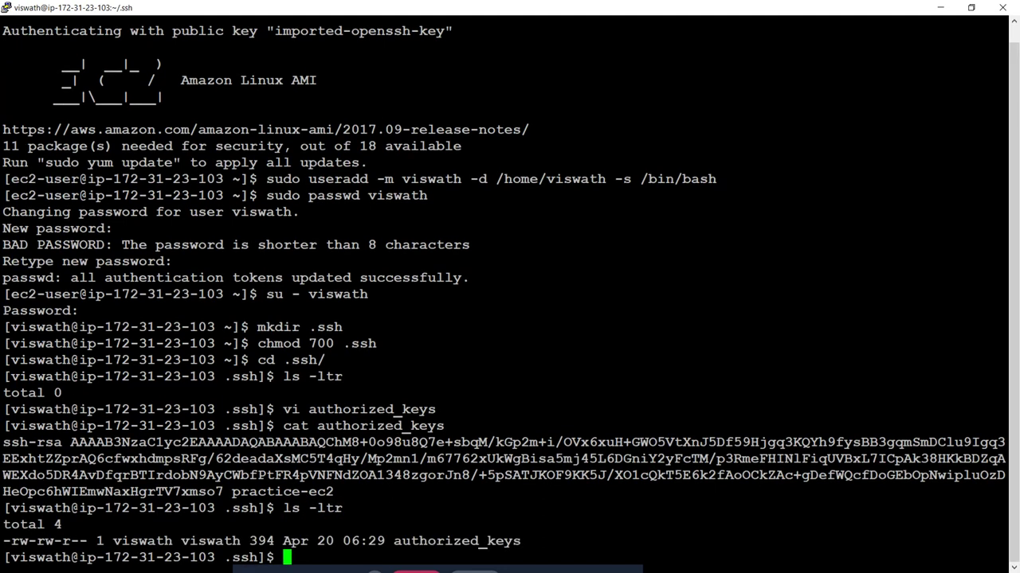
# Step: Restrict authorized_keys to 600 permissions with chmod
pyautogui.write('chmod ')
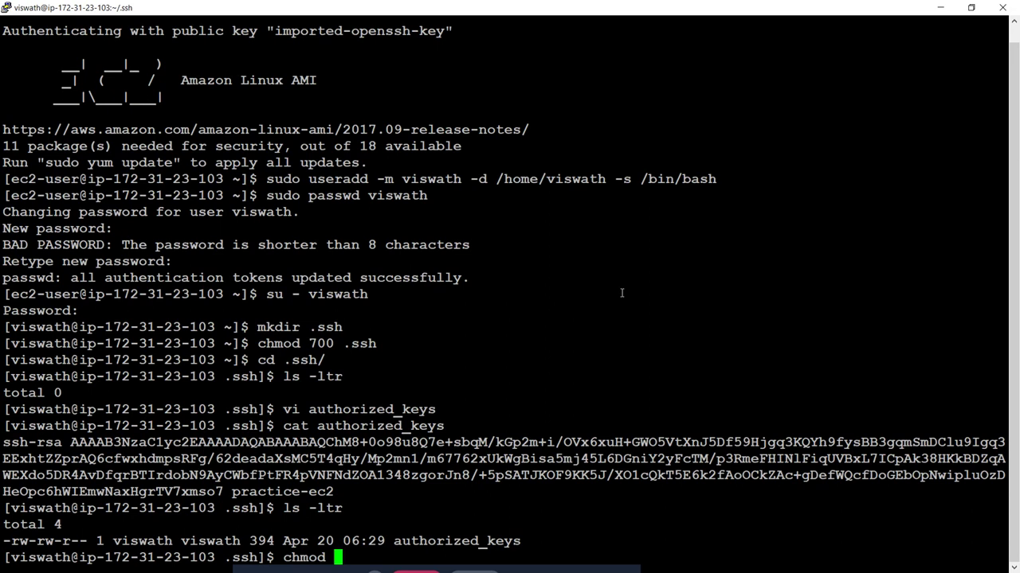
pyautogui.write('600 au')
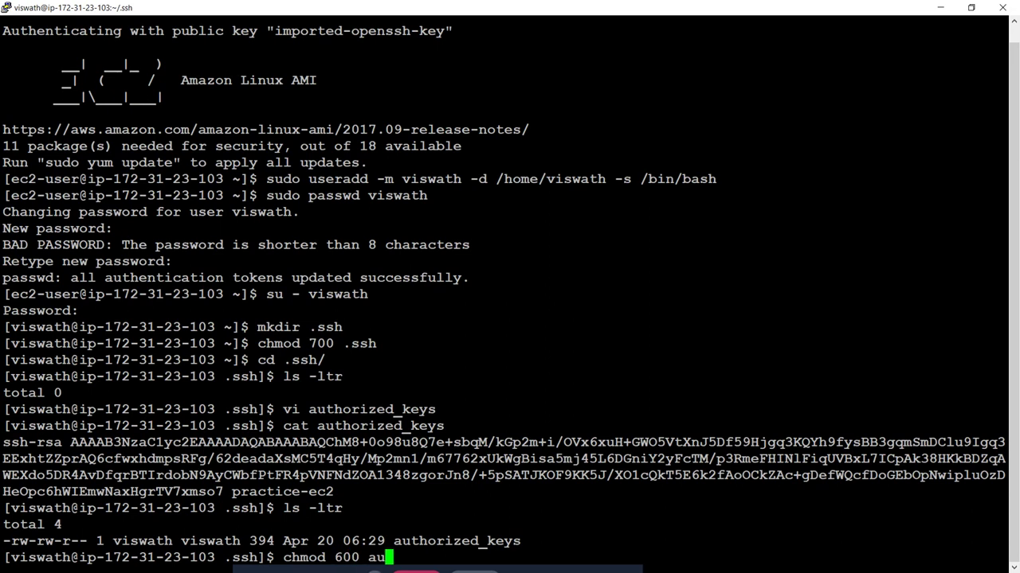
pyautogui.press('Tab')
pyautogui.press('Return')
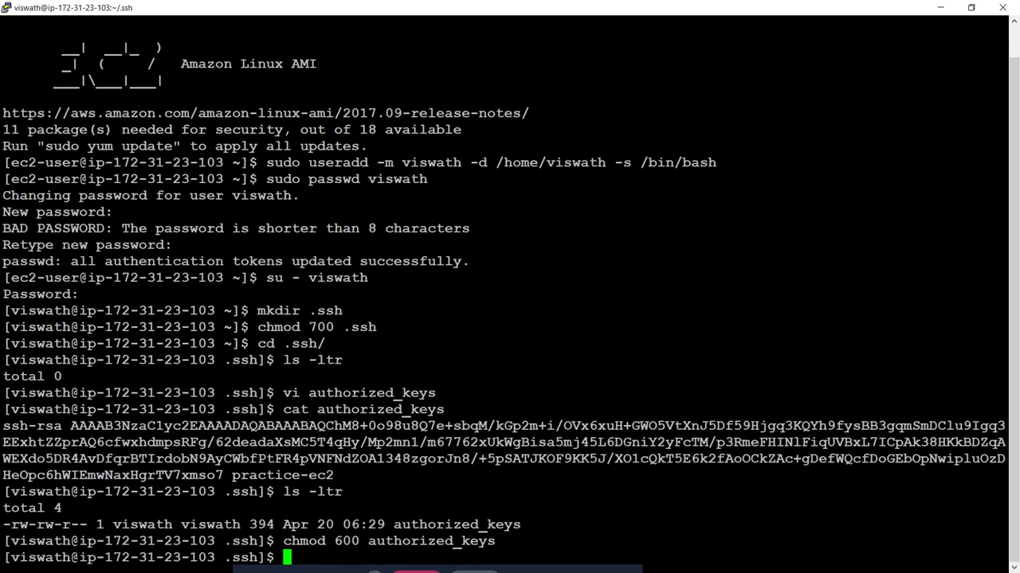
pyautogui.rightClick(569, 14)
# Step: Set the new session's host to viswath@ followed by the instance's Public DNS from the EC2 console
pyautogui.click(601, 135)
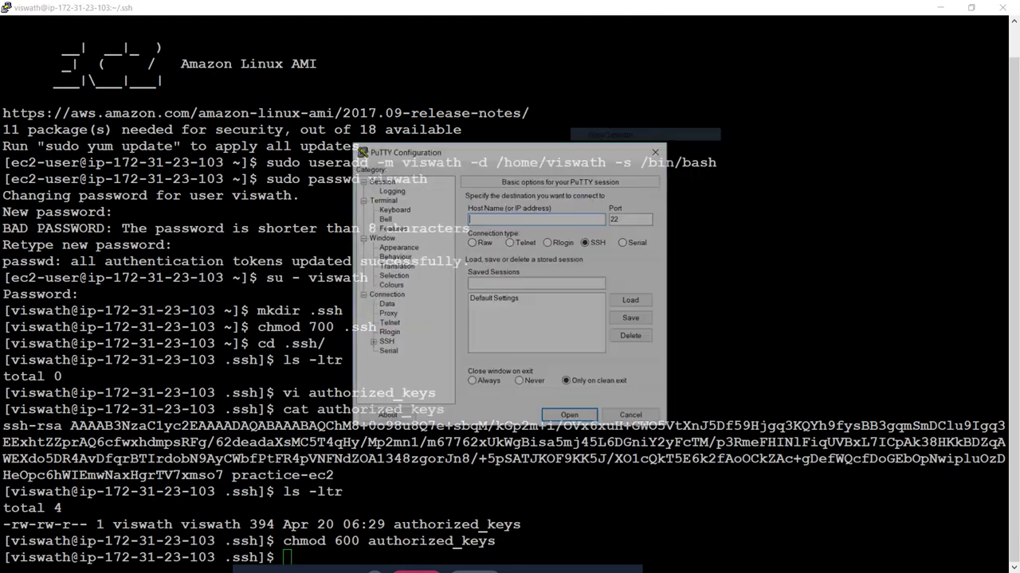
pyautogui.write('viswa')
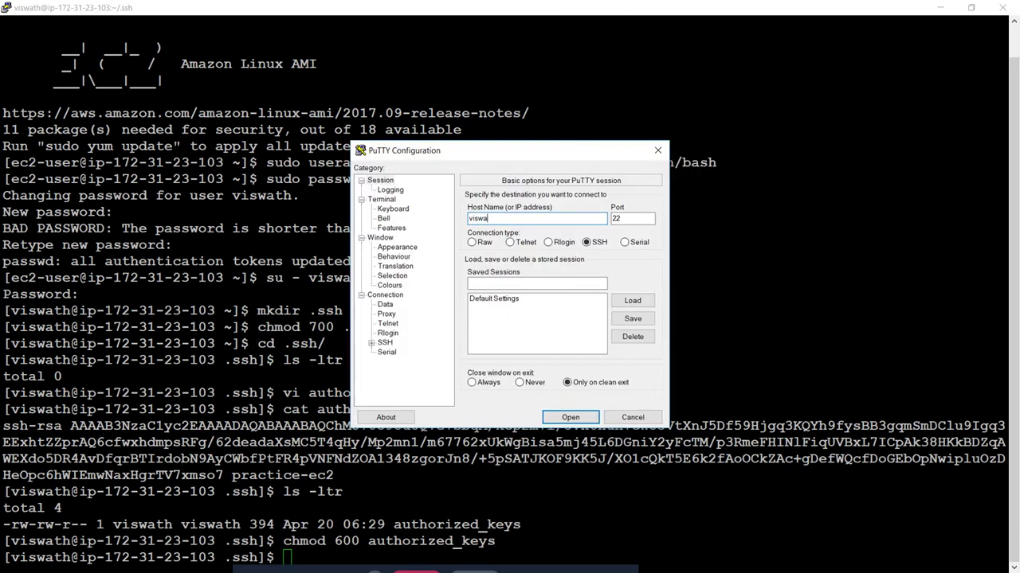
pyautogui.write('th@')
pyautogui.hotkey('alt', 'Tab')
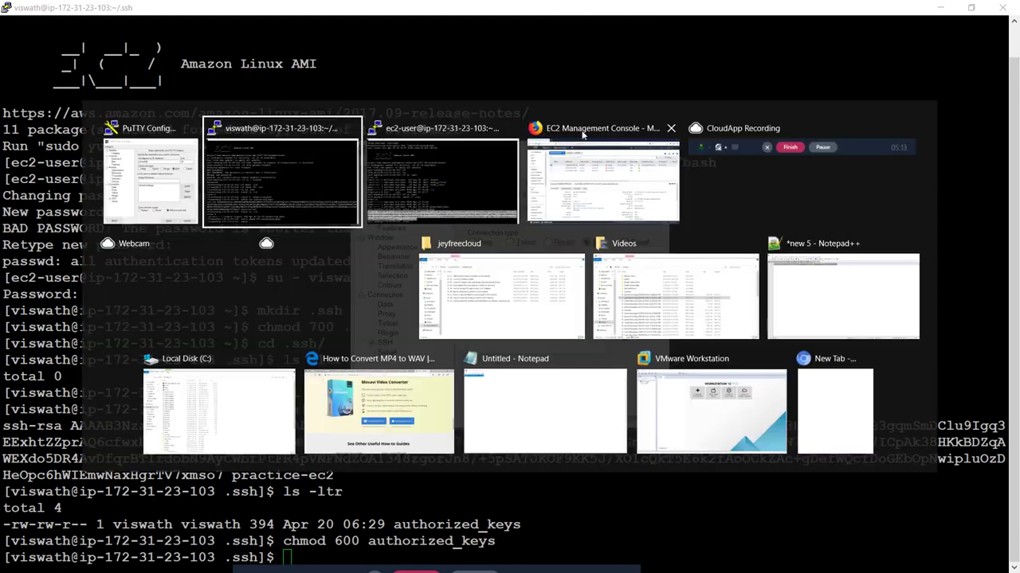
pyautogui.press('Tab')
pyautogui.press('Tab')
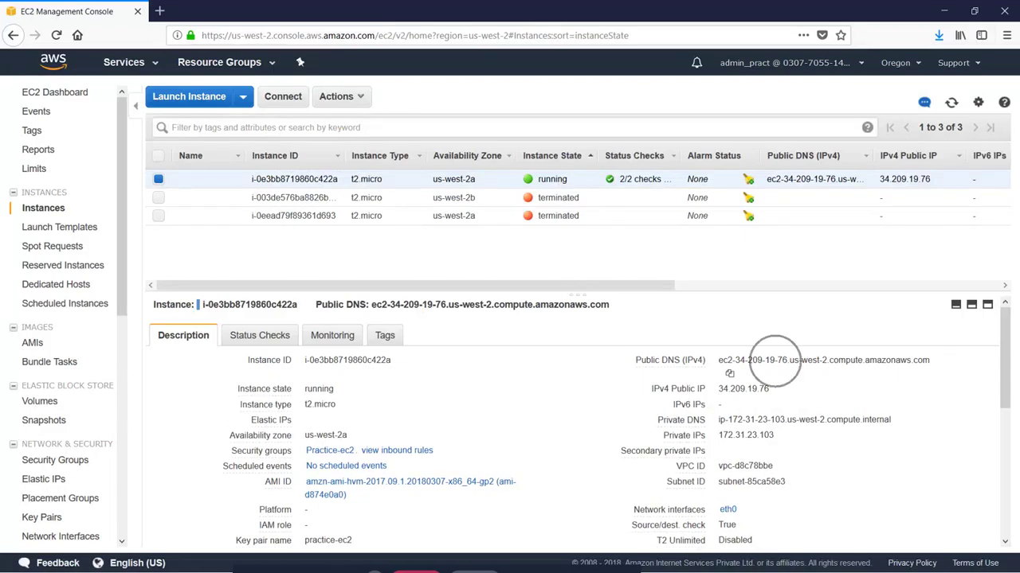
pyautogui.tripleClick(774, 360)
pyautogui.hotkey('ctrl', 'c')
pyautogui.hotkey('alt', 'Tab')
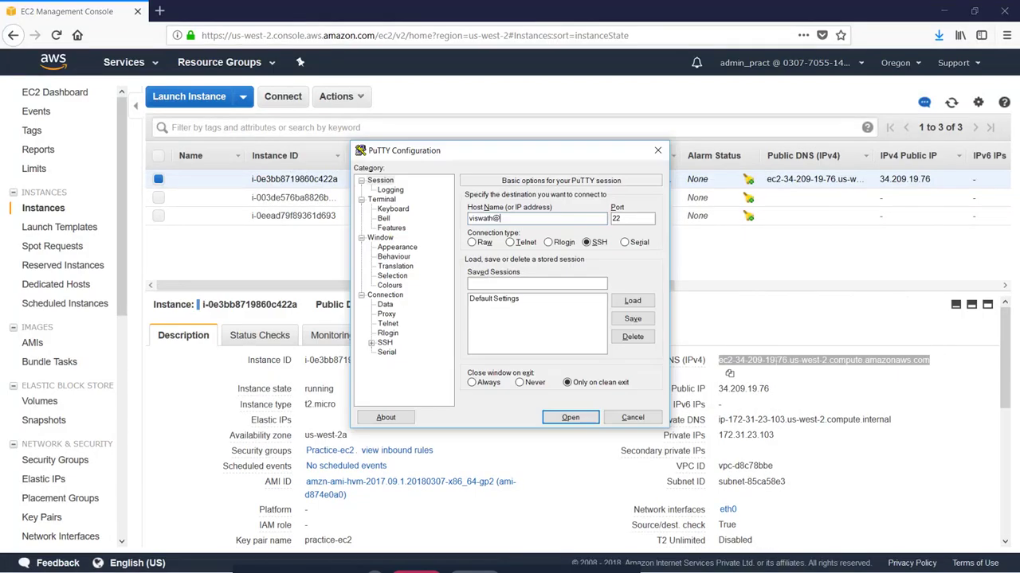
pyautogui.hotkey('ctrl', 'v')
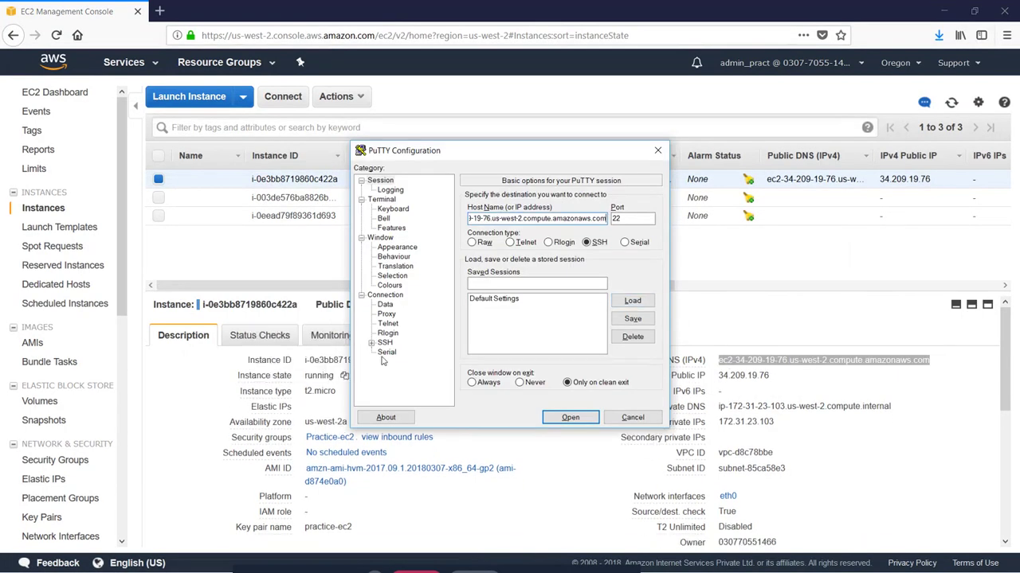
# Step: Authenticate with practice-ec2.ppk under SSH > Auth and open a full-screen viswath session
pyautogui.click(372, 343)
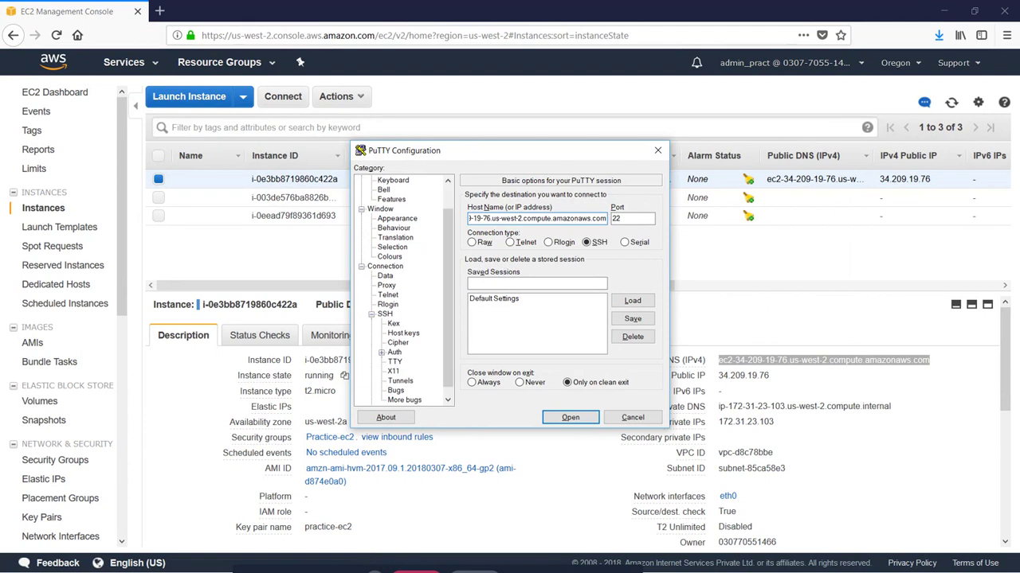
pyautogui.click(394, 352)
pyautogui.click(631, 329)
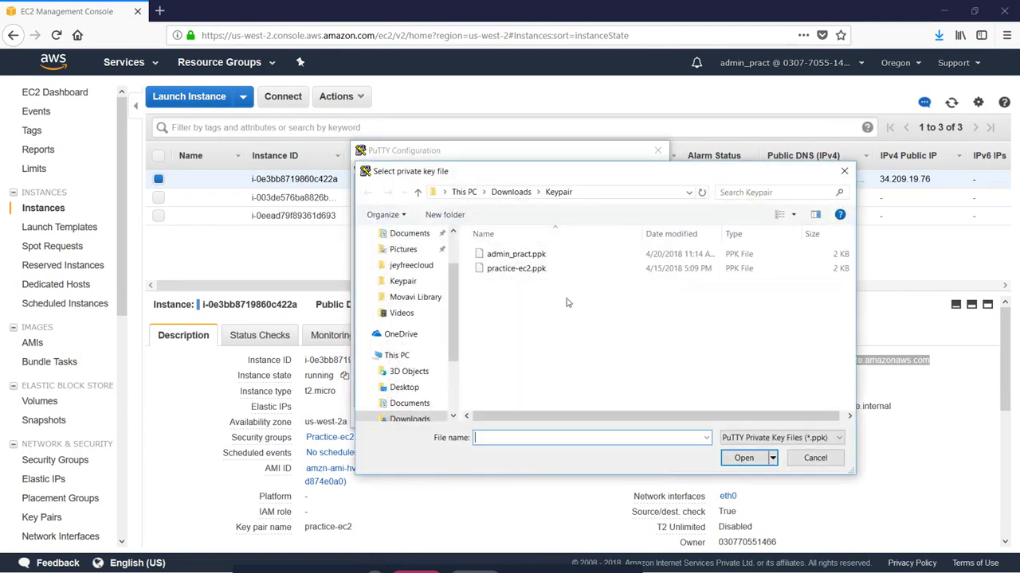
pyautogui.doubleClick(532, 270)
pyautogui.click(570, 418)
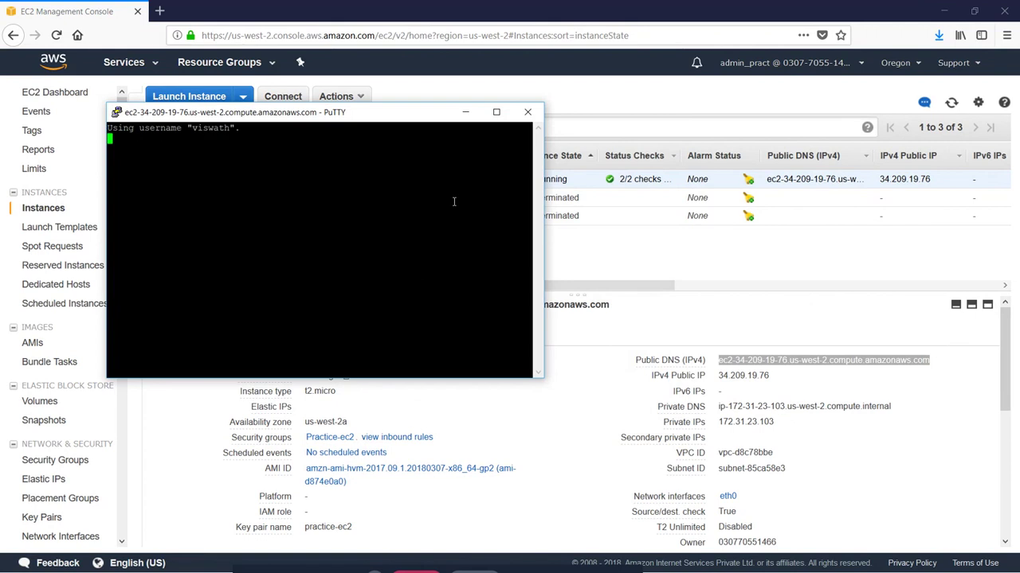
pyautogui.click(496, 113)
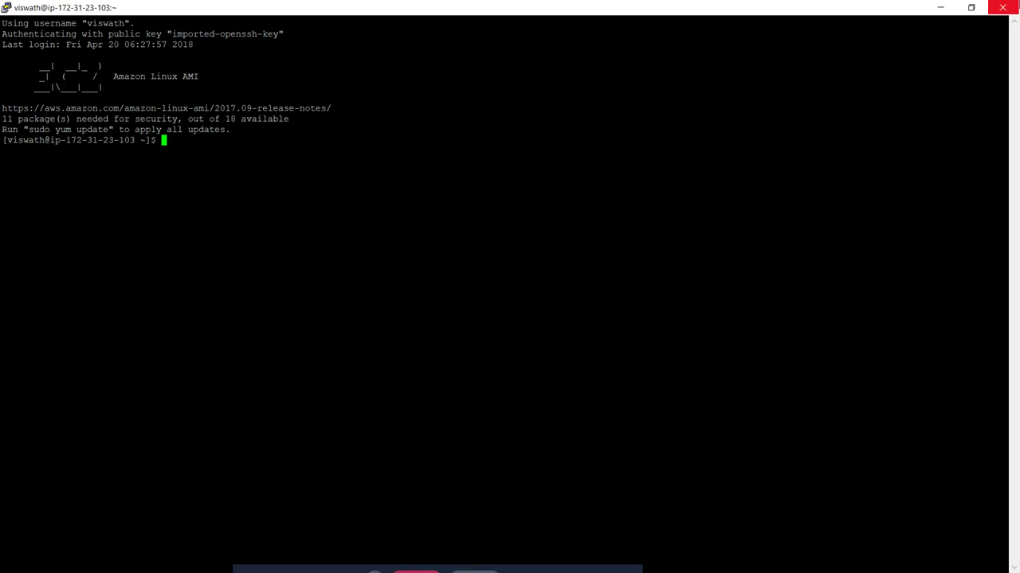
pyautogui.click(1002, 7)
# Step: Close the viswath session and create user oracle with home /home/oracle and /bin/bash shell
pyautogui.click(542, 340)
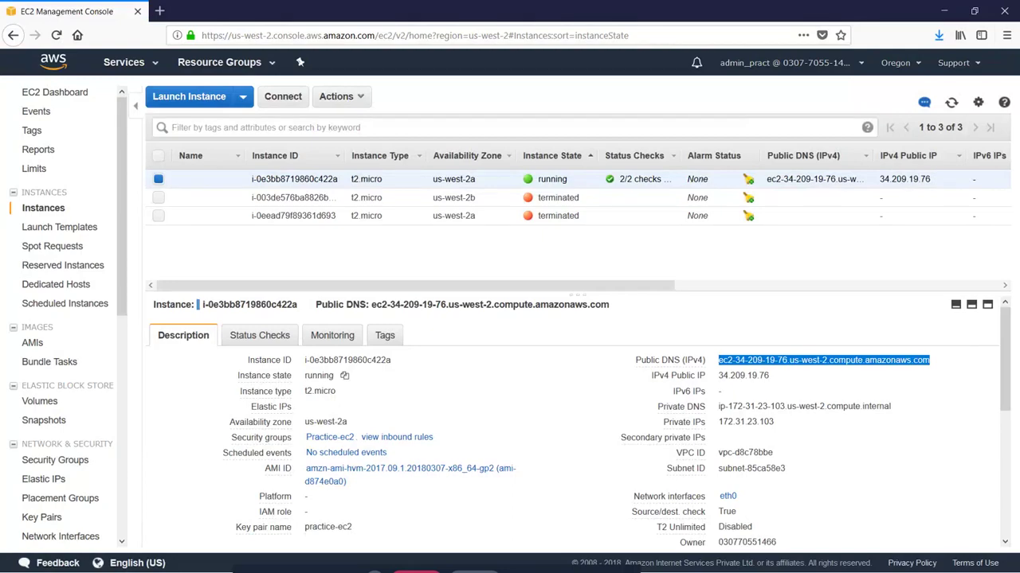
pyautogui.hotkey('alt', 'Tab')
pyautogui.hotkey('alt', 'Tab')
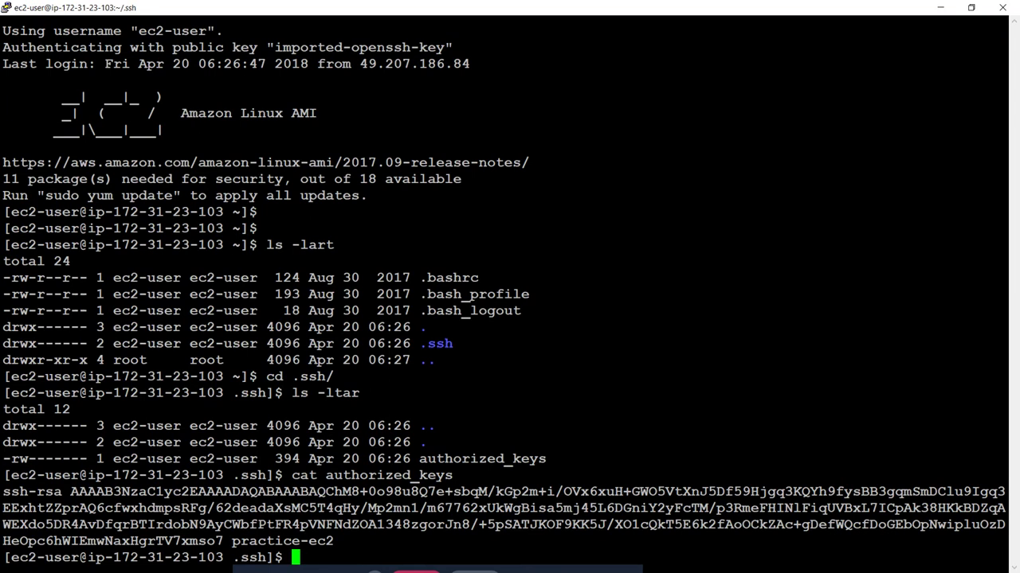
pyautogui.write('sudo useradd ')
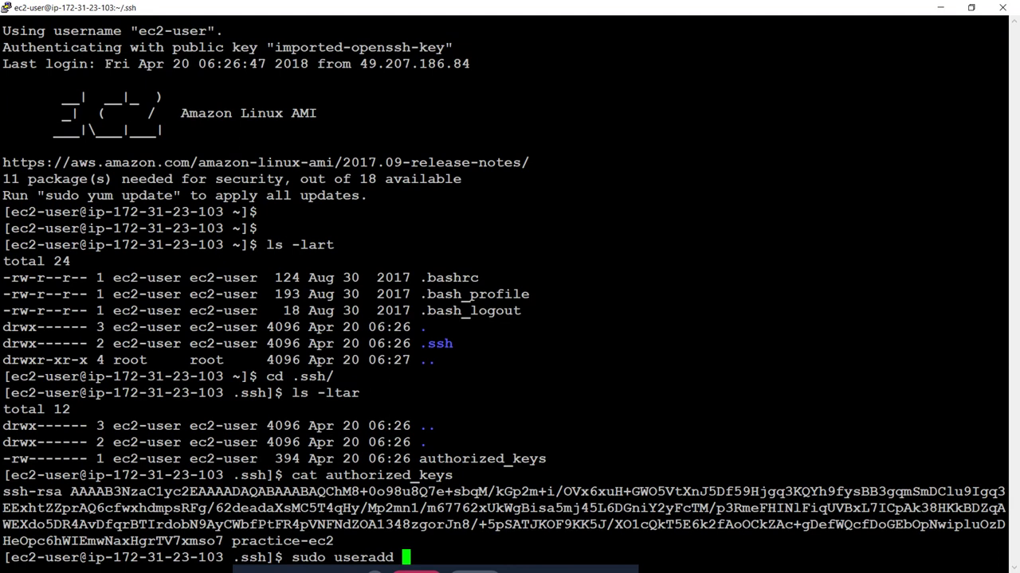
pyautogui.write('-m oracl')
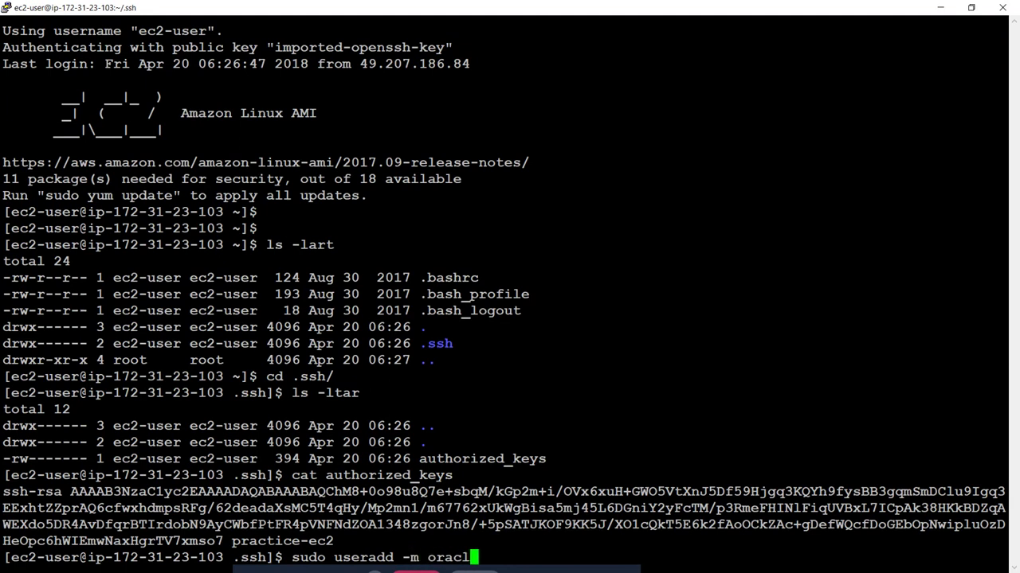
pyautogui.write('e -d /hom')
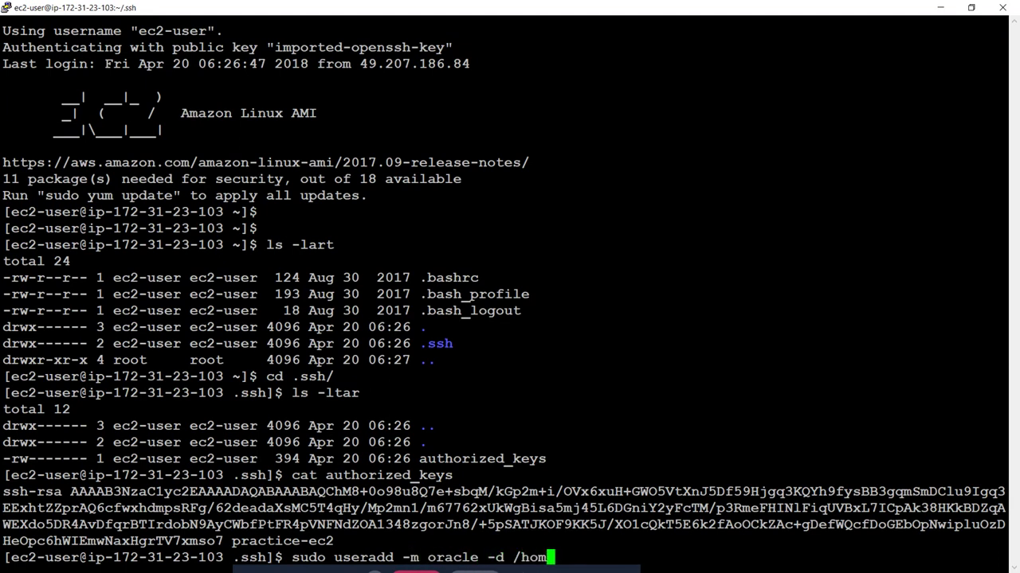
pyautogui.write('e/orac')
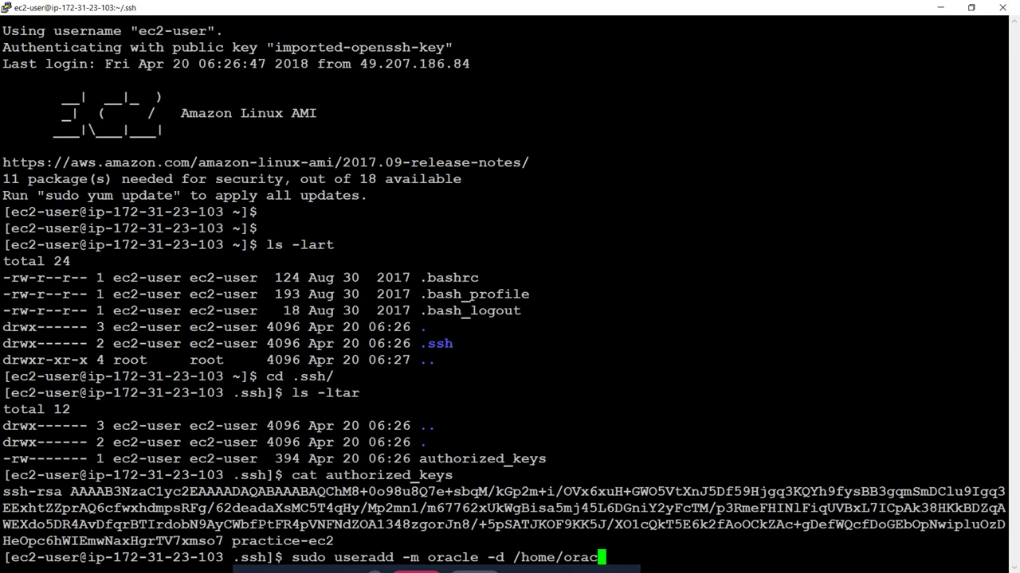
pyautogui.write('le -d')
pyautogui.press('BackSpace')
pyautogui.write('s /bin')
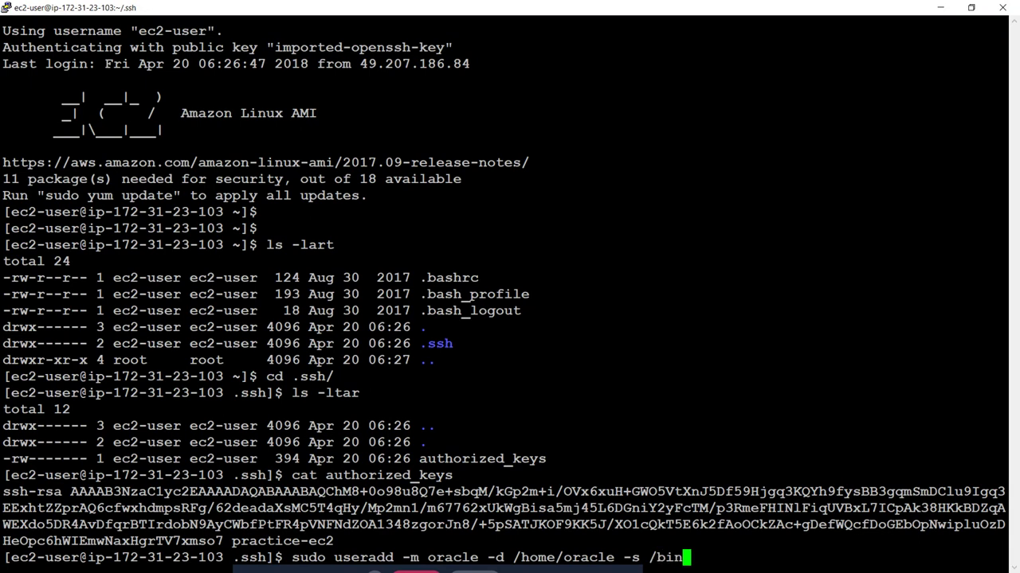
pyautogui.write('/bash')
pyautogui.press('Return')
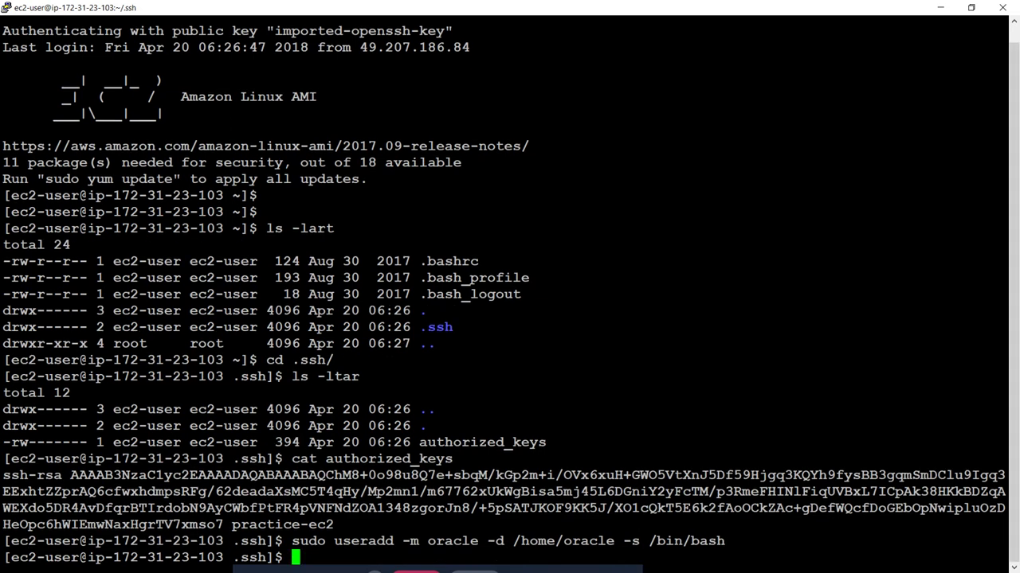
# Step: Set a password for oracle, then switch to it with su - oracle
pyautogui.write('sudo passwd ')
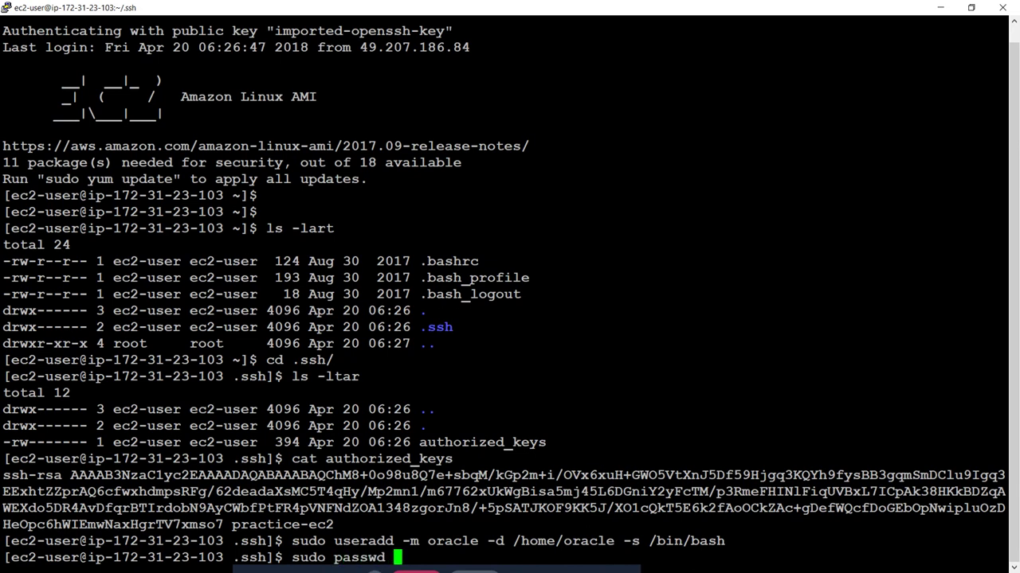
pyautogui.write('oracle')
pyautogui.press('Return')
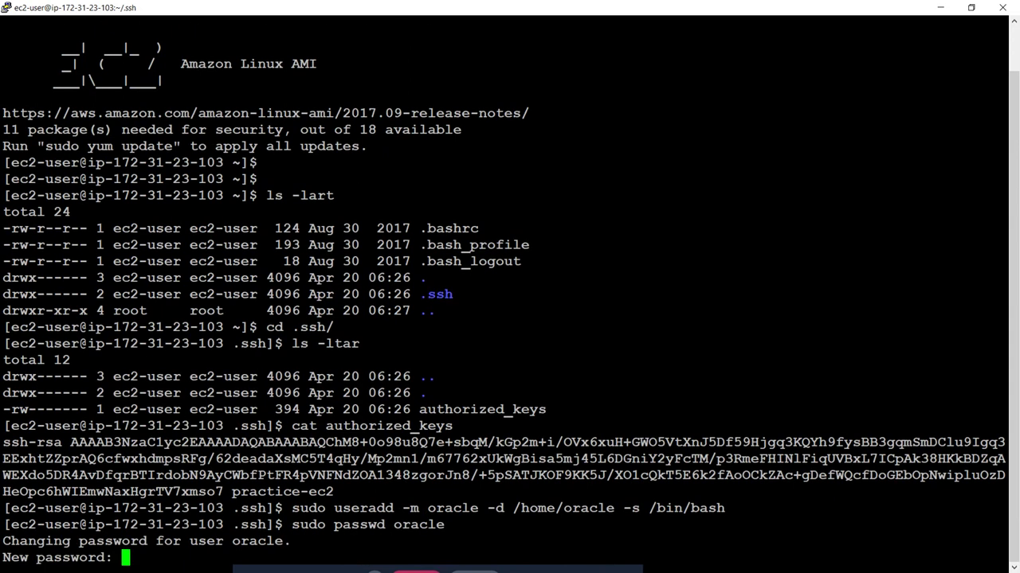
pyautogui.press('Return')
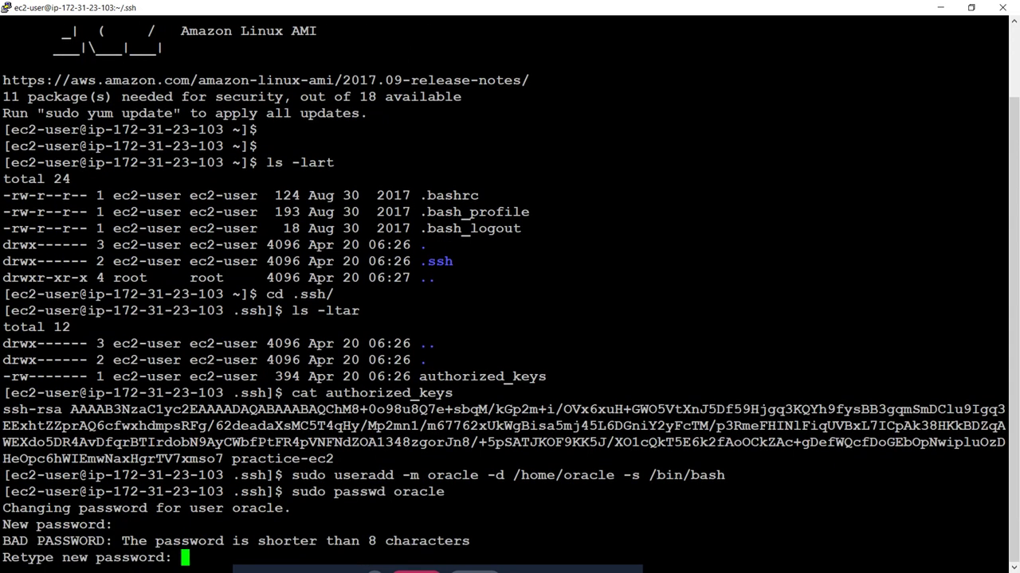
pyautogui.press('Return')
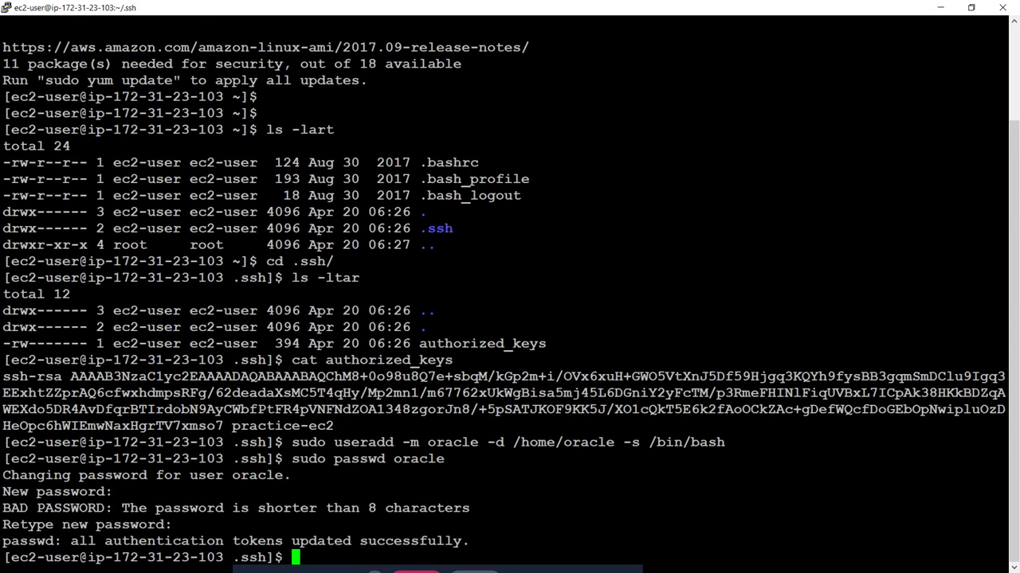
pyautogui.write('su - oracle')
pyautogui.press('Return')
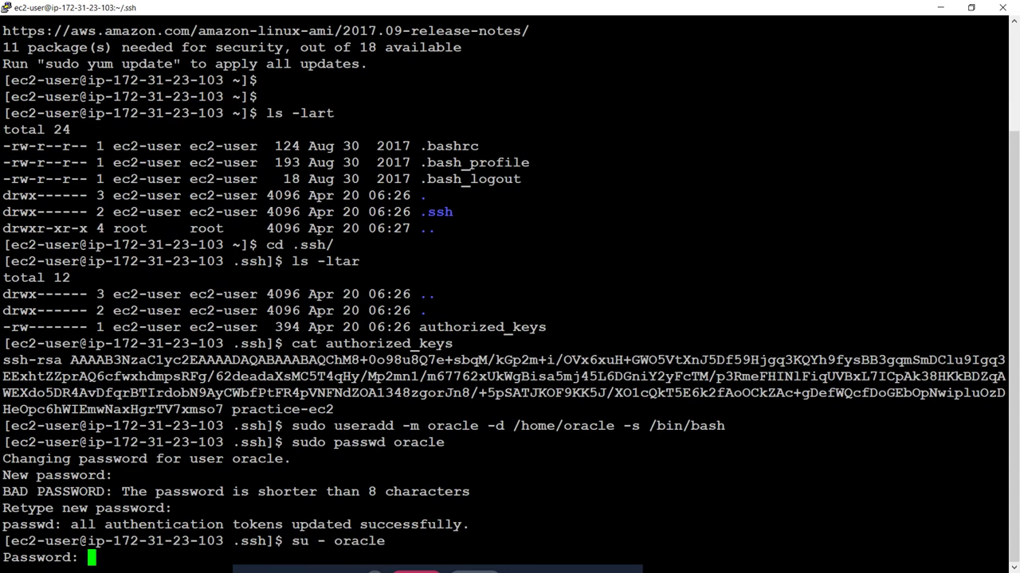
# Step: Log in as oracle, exit, and log back in with su - oracle
pyautogui.press('Return')
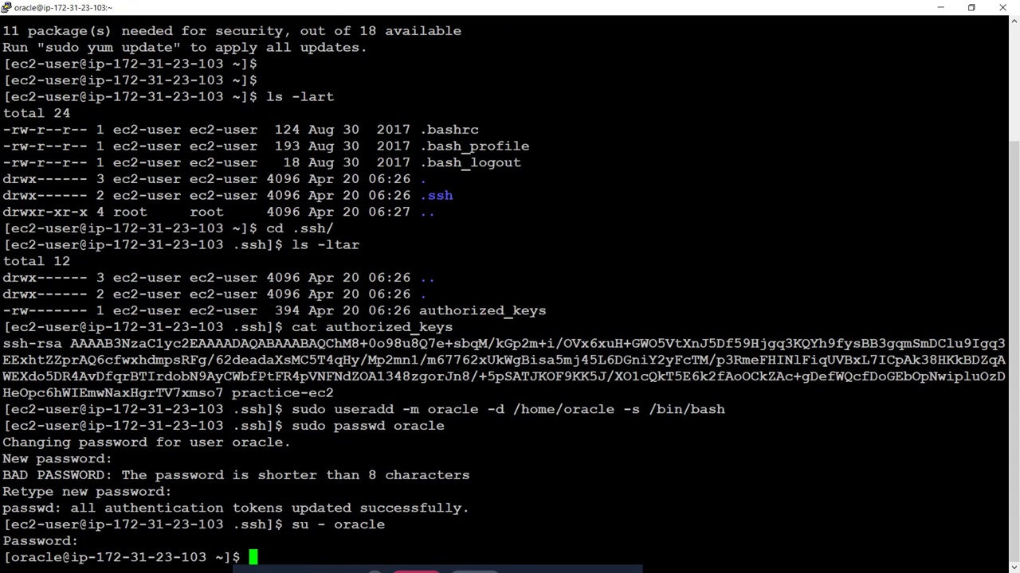
pyautogui.write('exit')
pyautogui.press('Return')
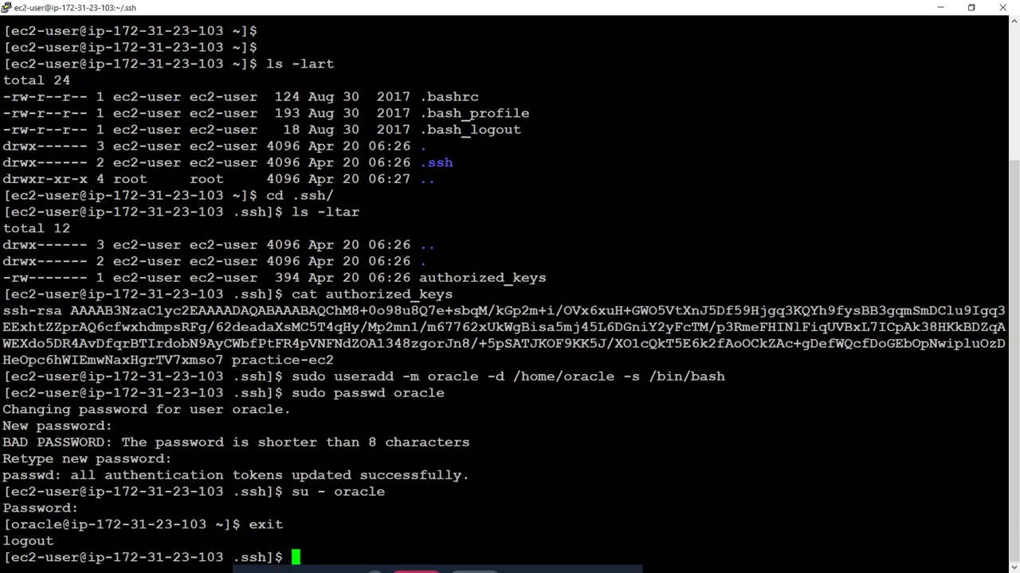
pyautogui.press('Up')
pyautogui.press('Up')
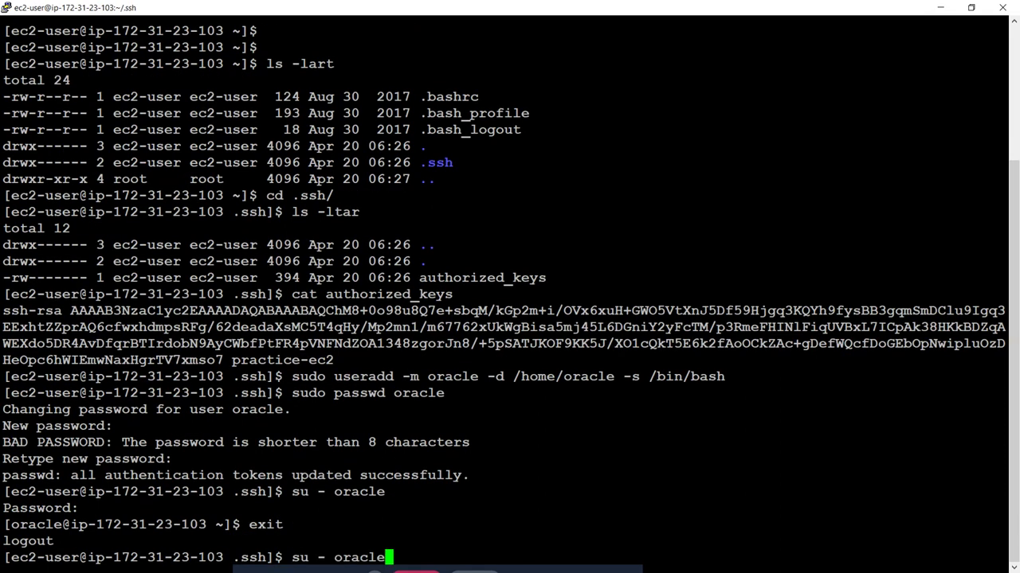
pyautogui.press('Return')
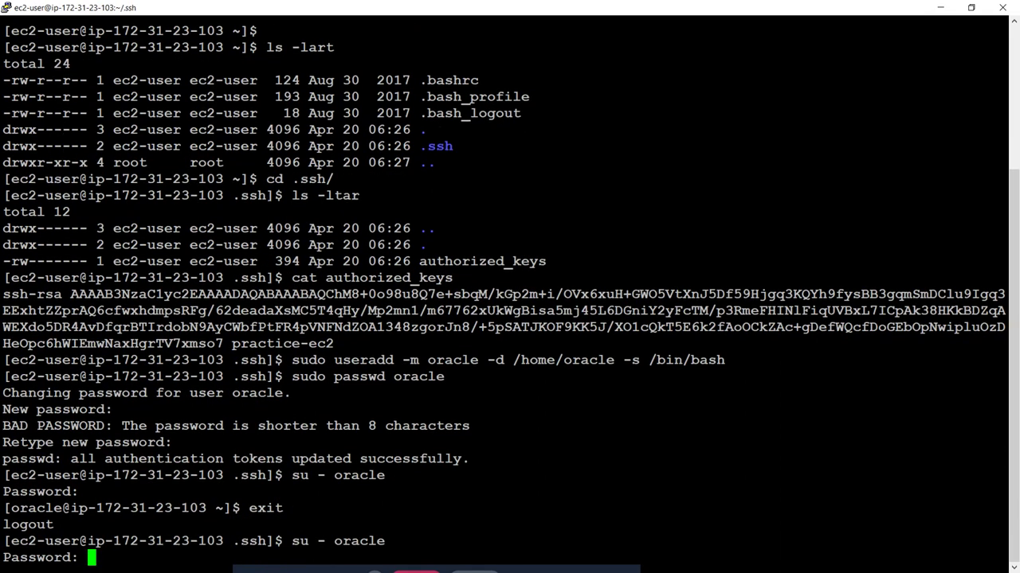
pyautogui.press('Return')
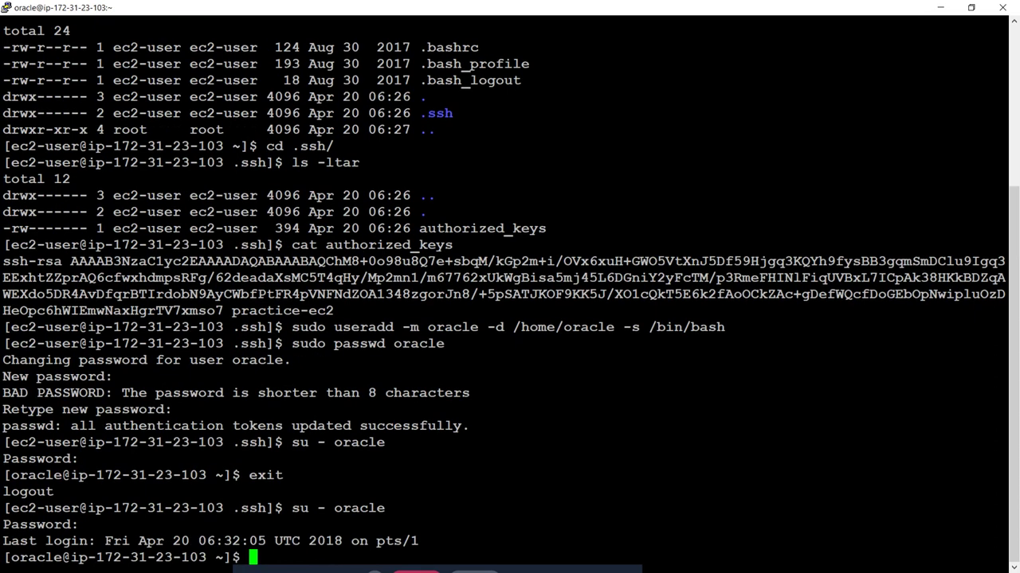
# Step: Create oracle's .ssh directory with 700 permissions, enter it, and list its empty contents
pyautogui.write('mkdir .ssh')
pyautogui.press('Return')
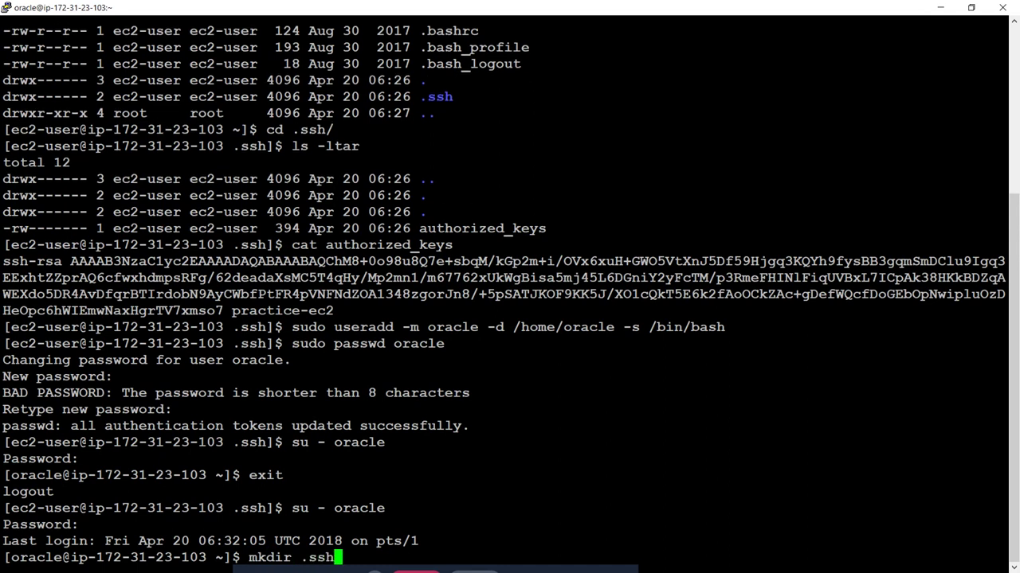
pyautogui.write('chmod ')
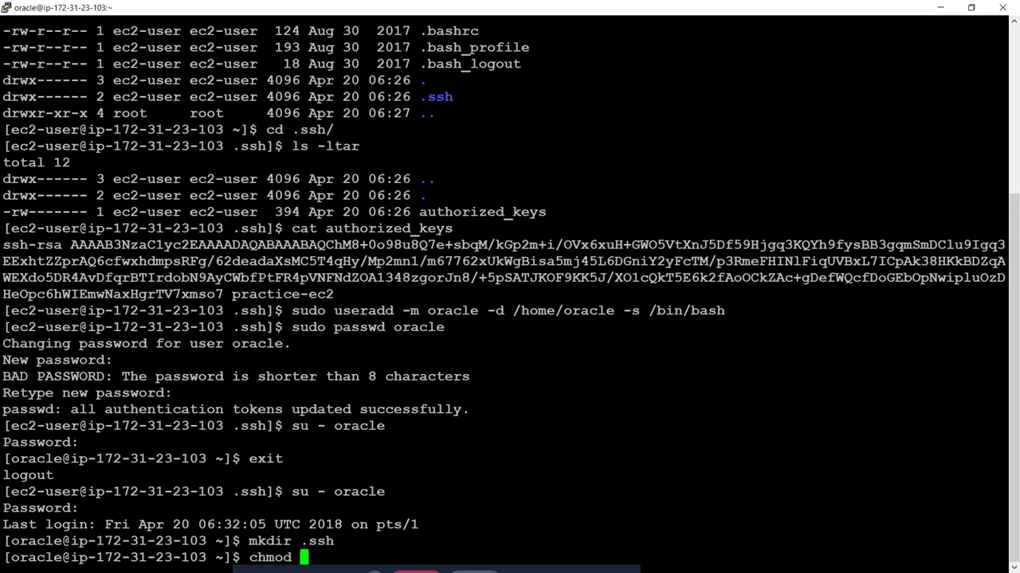
pyautogui.write('700 .ssh')
pyautogui.press('Return')
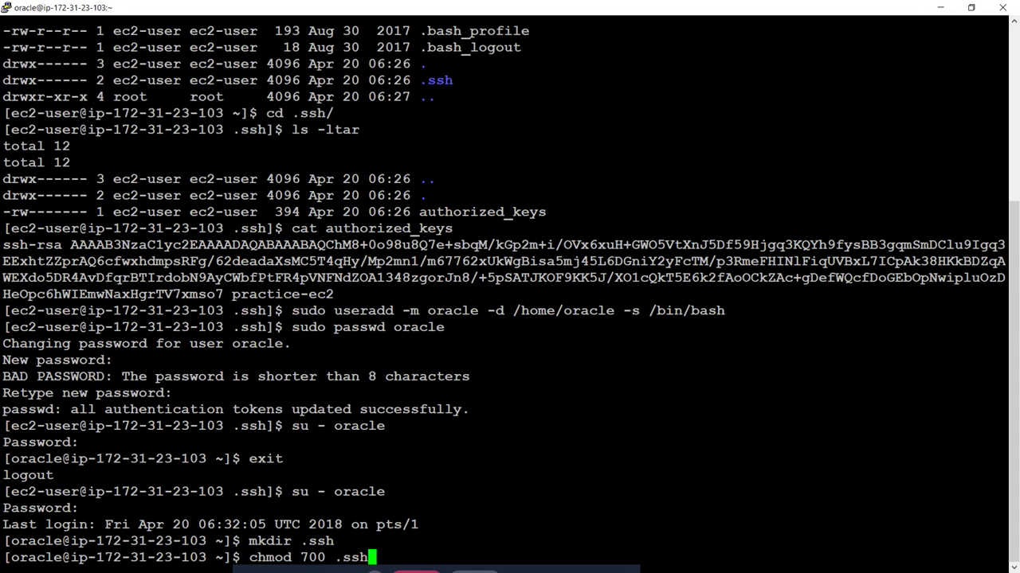
pyautogui.write('cd ')
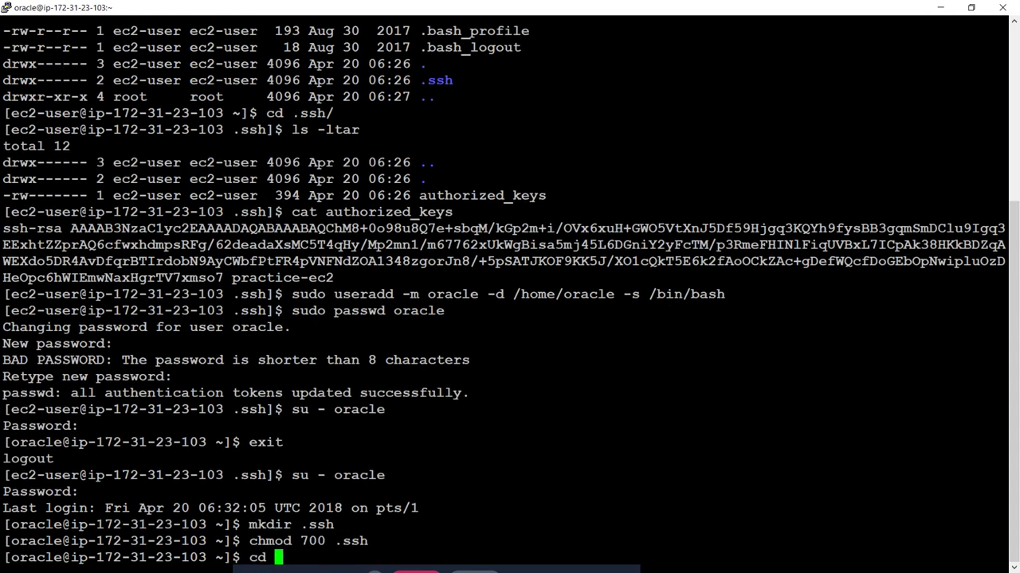
pyautogui.write('.ssh/')
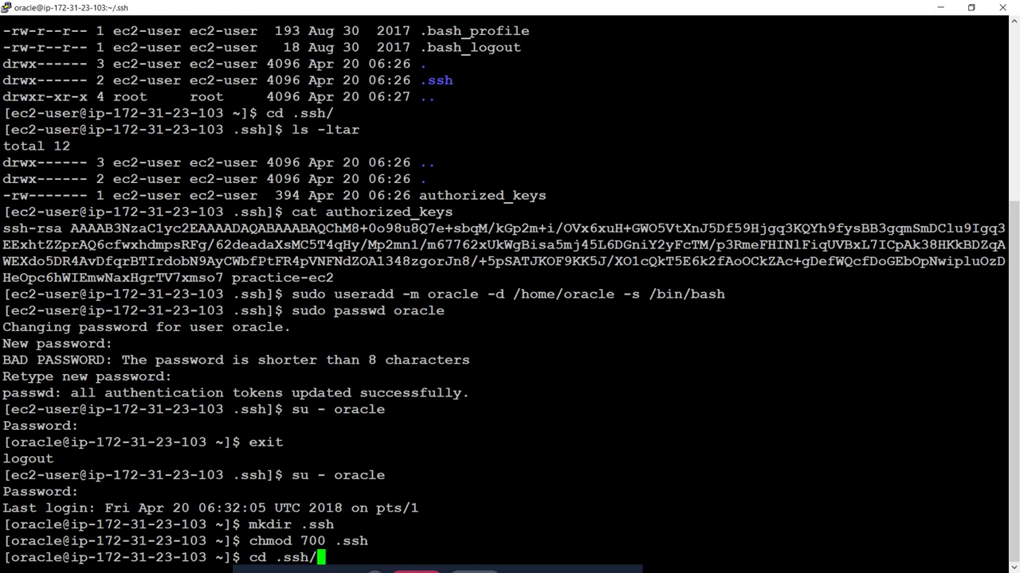
pyautogui.press('Return')
pyautogui.write('ls -ltr')
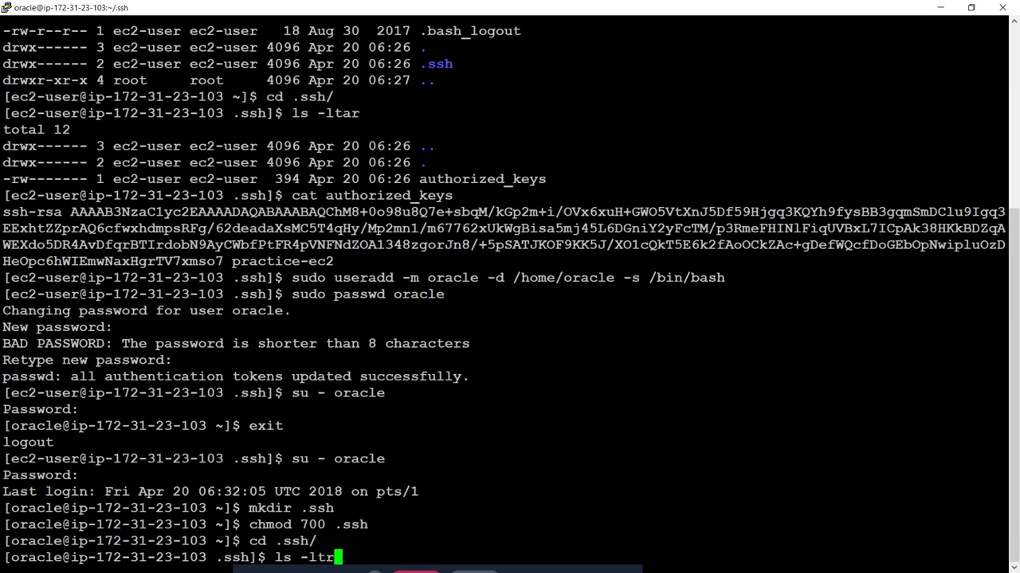
pyautogui.press('Return')
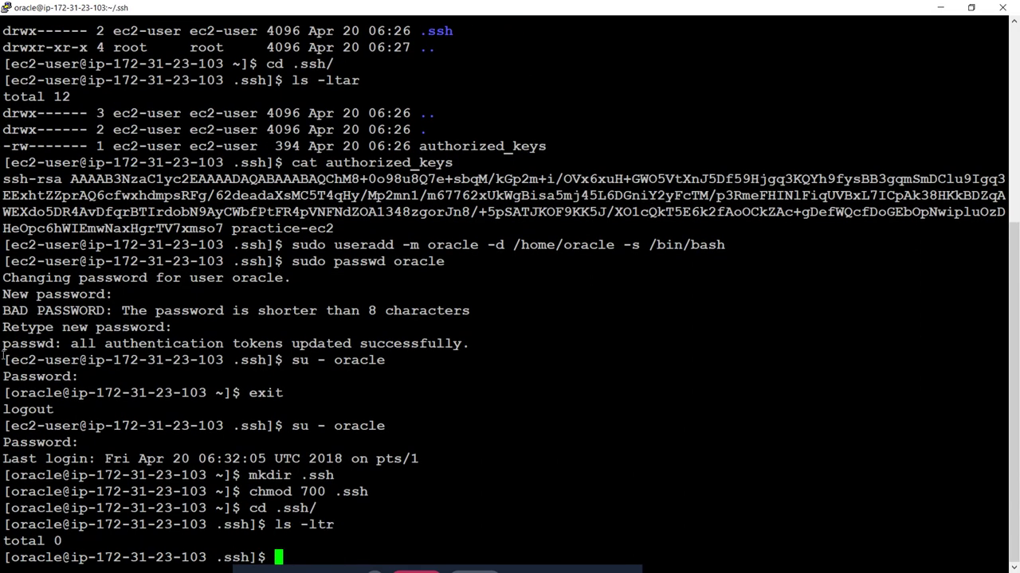
# Step: Copy the practice-ec2 ssh-rsa public key text from the terminal
pyautogui.moveTo(4, 179); pyautogui.dragTo(334, 231)
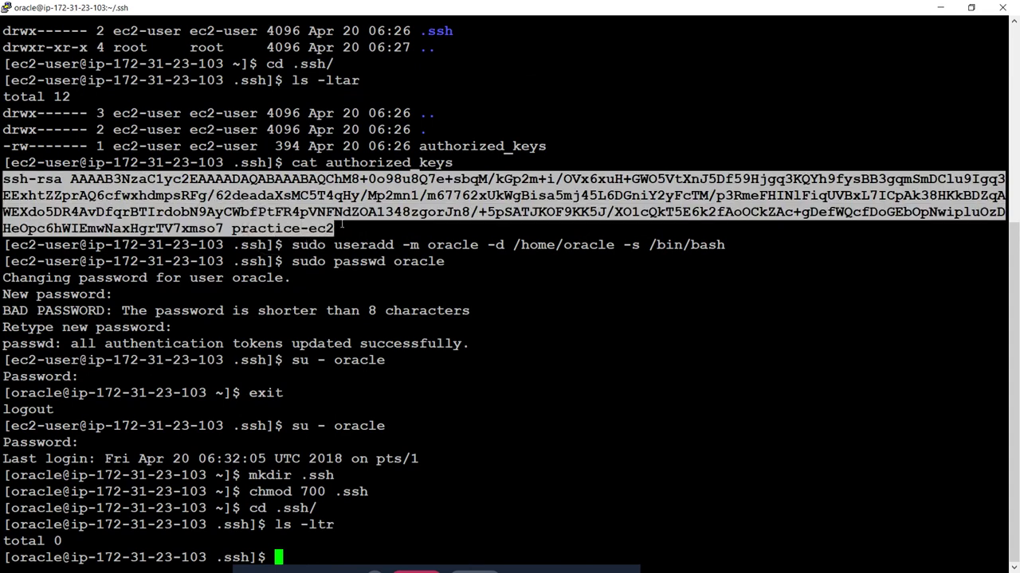
pyautogui.click(354, 240)
pyautogui.hotkey('alt', 'Tab')
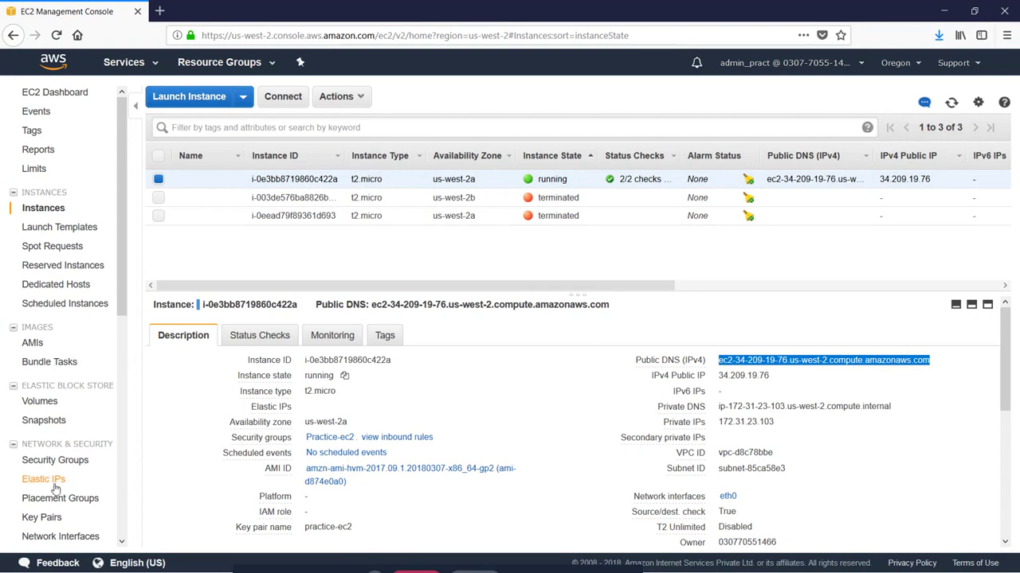
# Step: Create key pair oracle-key and save oracle-key.pem to the Keypair folder
pyautogui.click(43, 518)
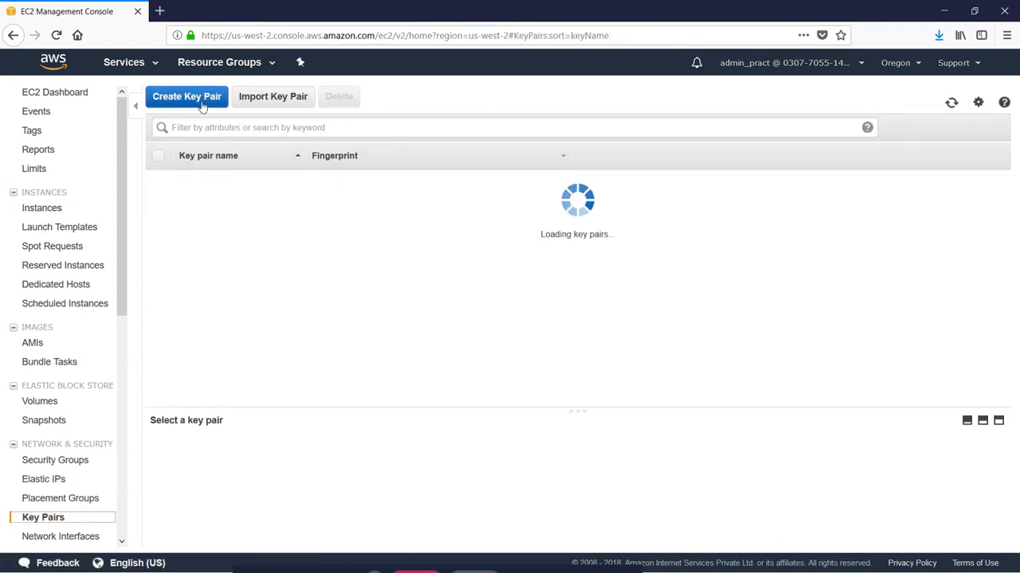
pyautogui.click(201, 98)
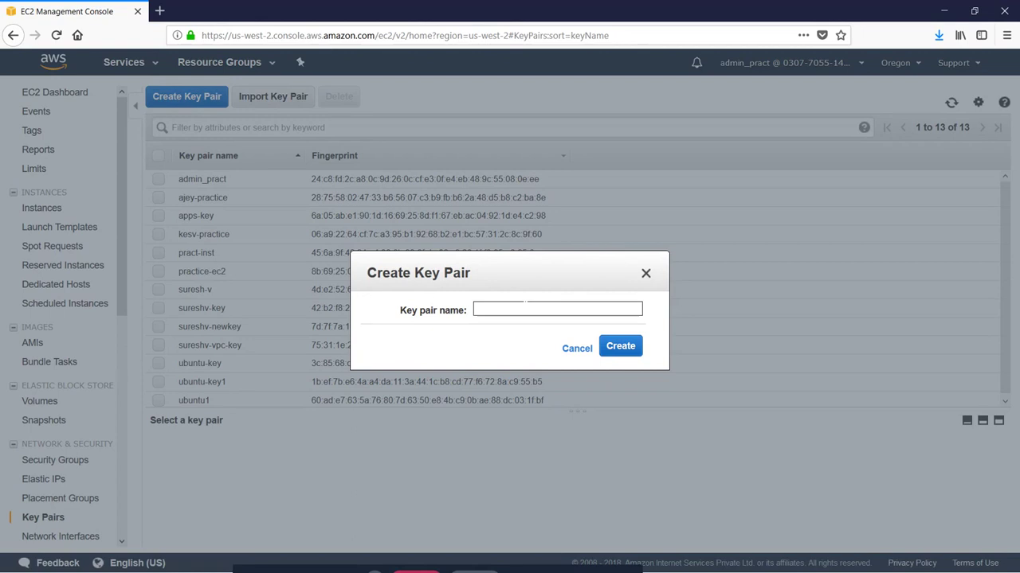
pyautogui.write('oracle-key')
pyautogui.click(621, 346)
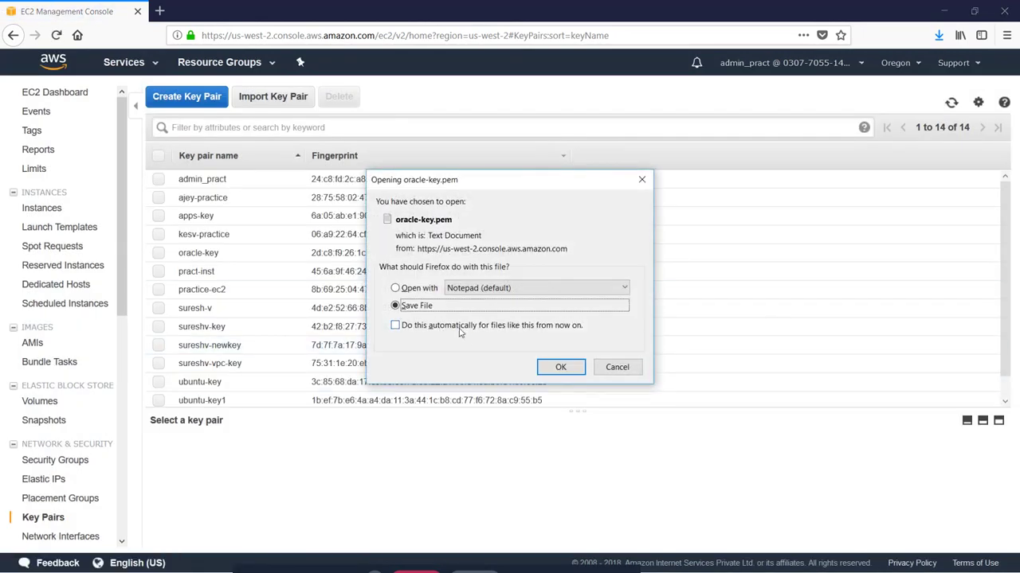
pyautogui.click(560, 366)
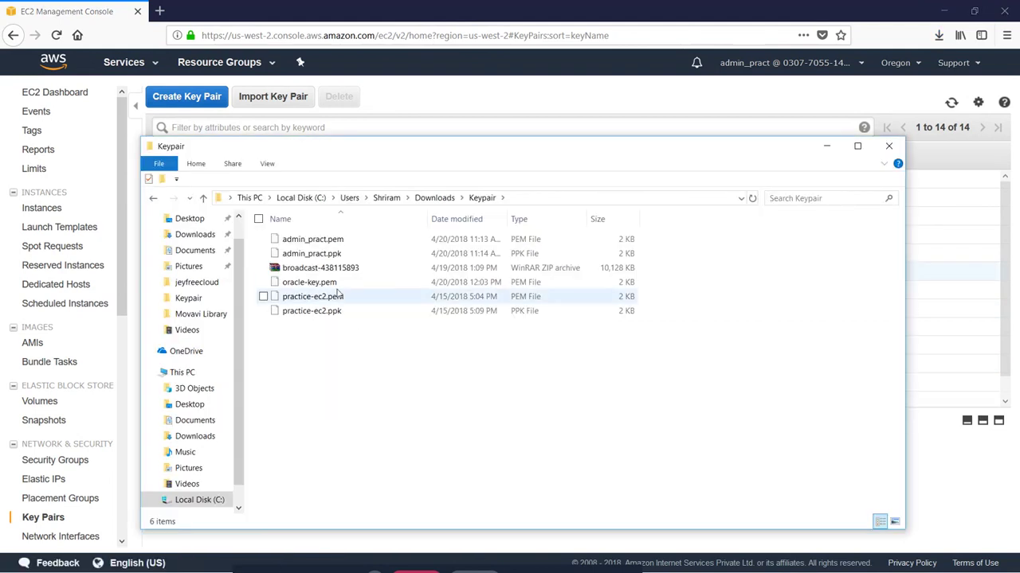
# Step: Select oracle-key.pem in the Keypair folder and launch PuTTYgen
pyautogui.click(319, 285)
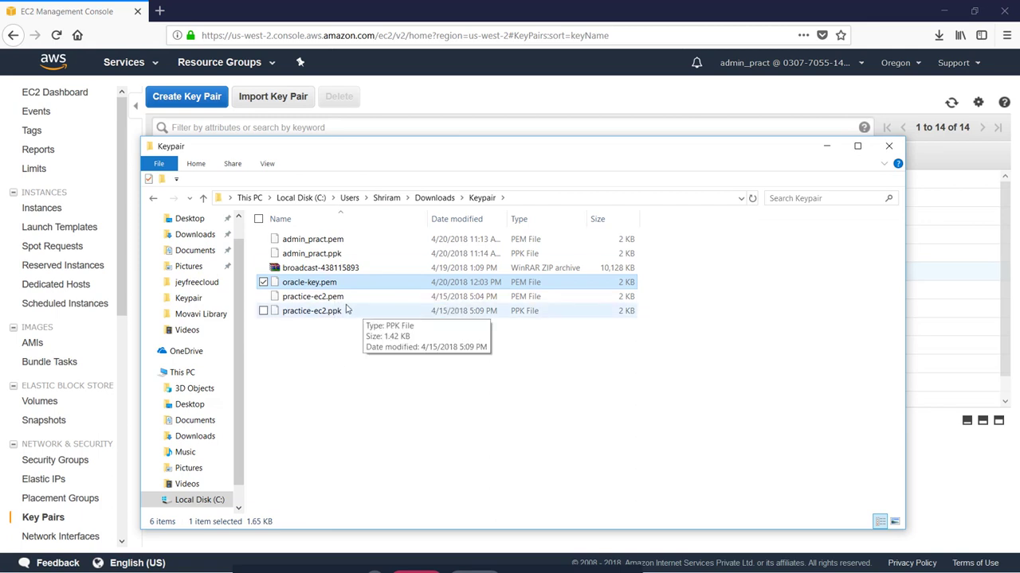
pyautogui.press('super')
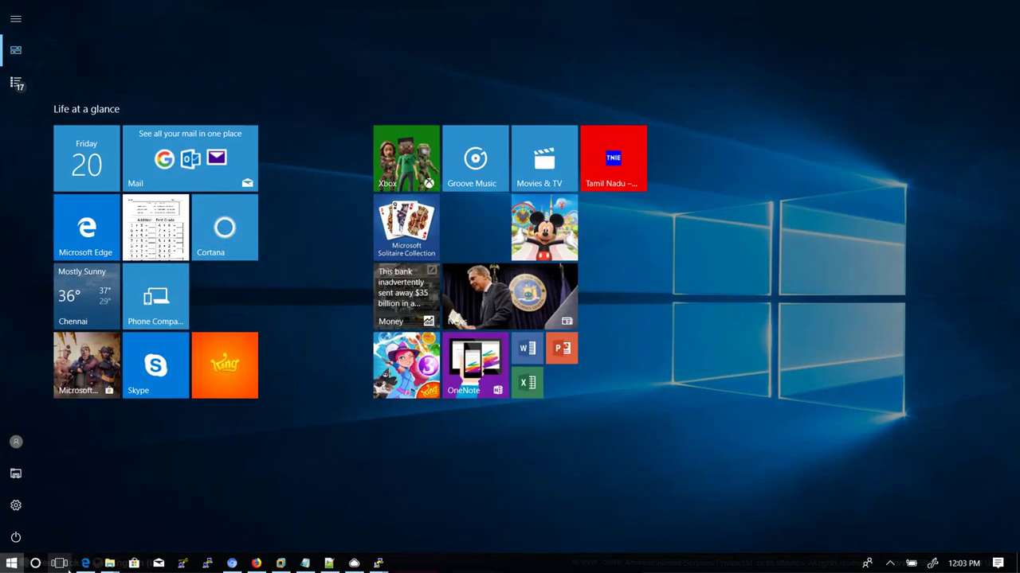
pyautogui.click(182, 564)
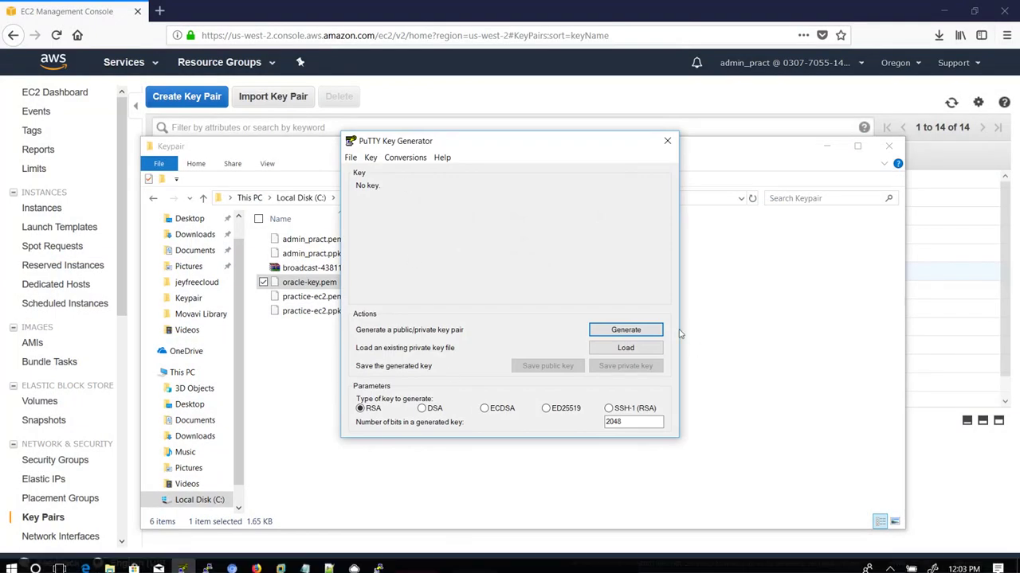
# Step: Load oracle-key.pem into PuTTYgen using the All Files filter
pyautogui.click(646, 350)
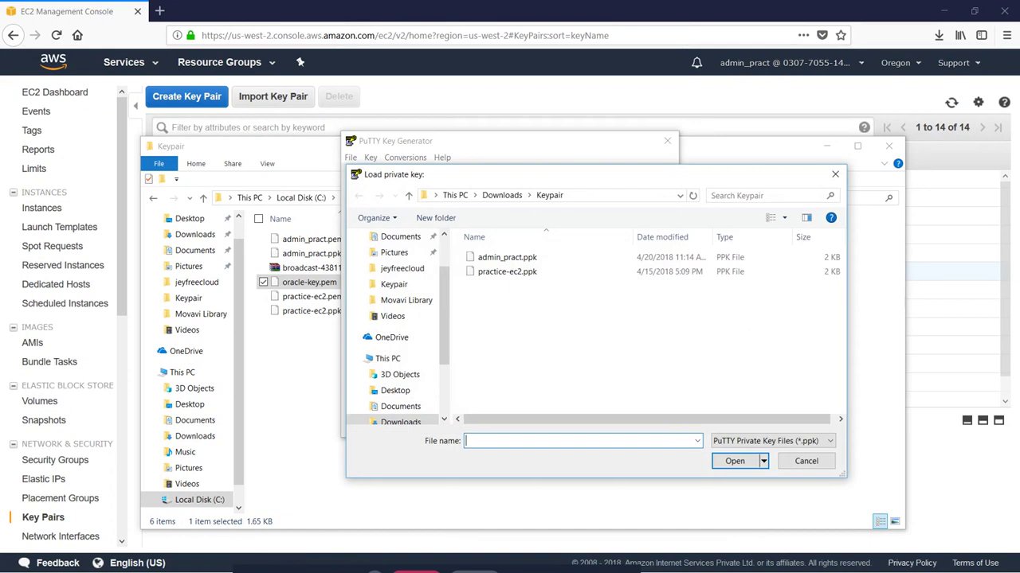
pyautogui.click(801, 440)
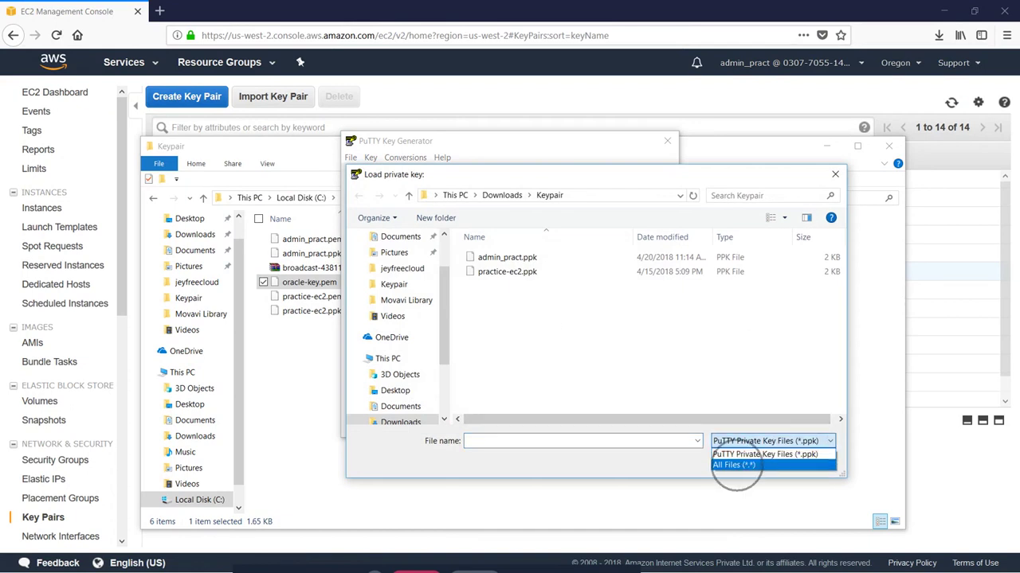
pyautogui.click(734, 466)
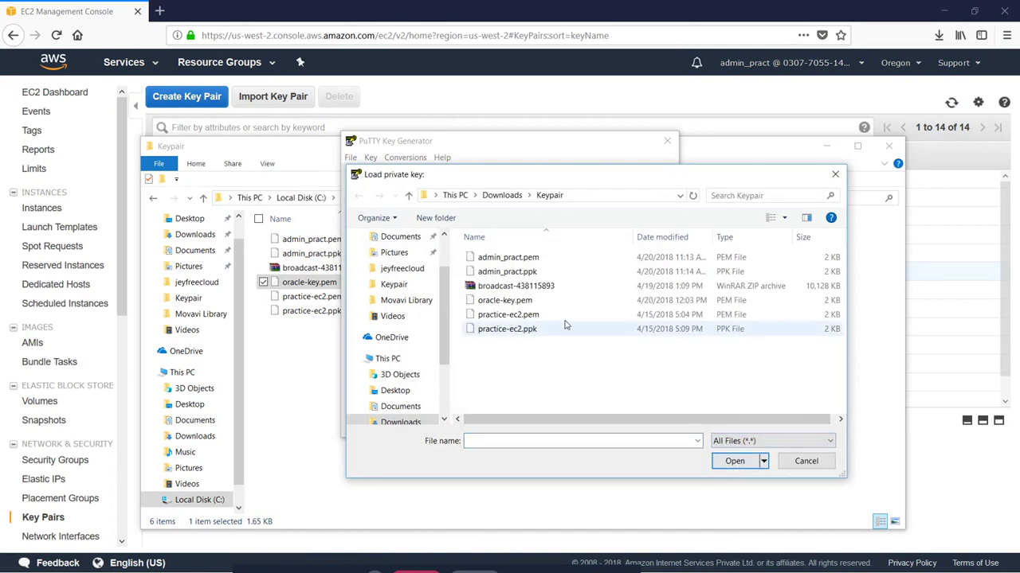
pyautogui.doubleClick(517, 301)
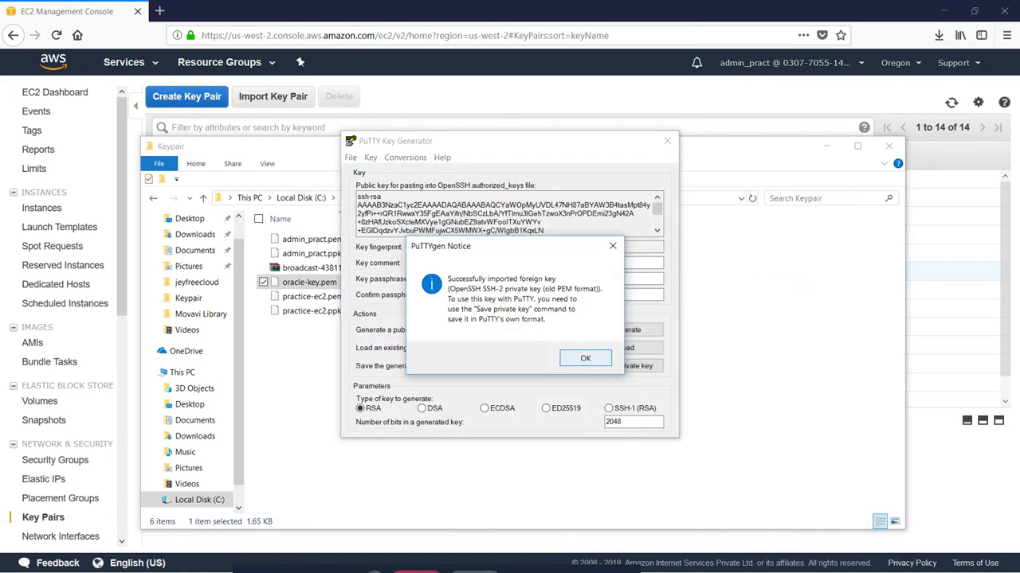
pyautogui.click(584, 357)
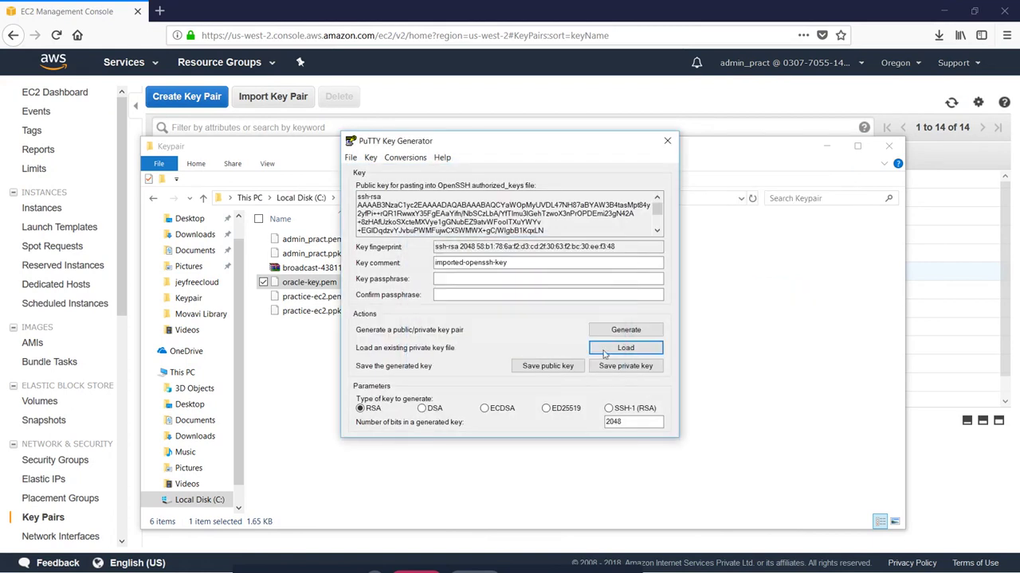
# Step: Save the key as oracle-key.ppk without a passphrase and select its public key text
pyautogui.click(626, 368)
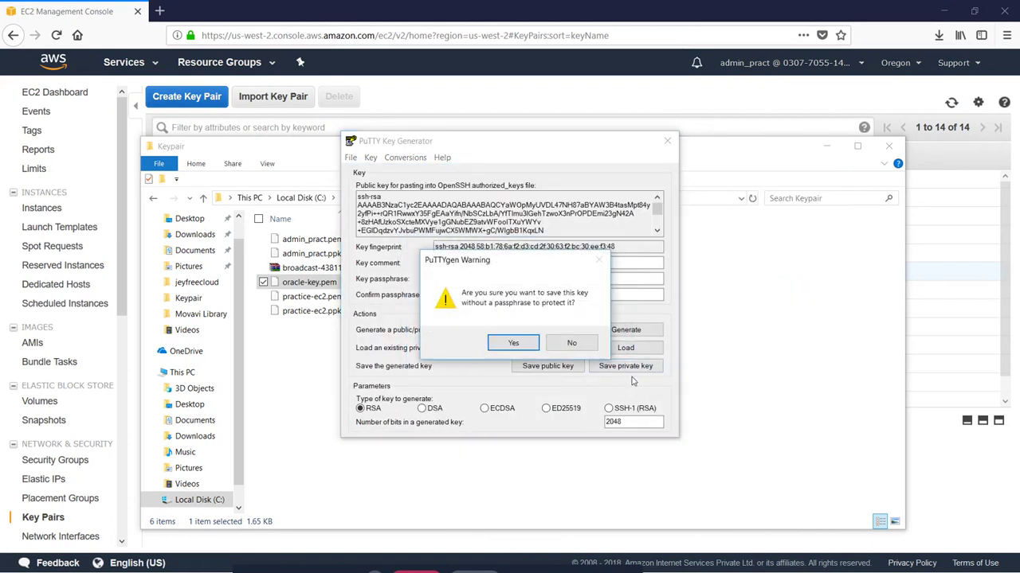
pyautogui.click(521, 348)
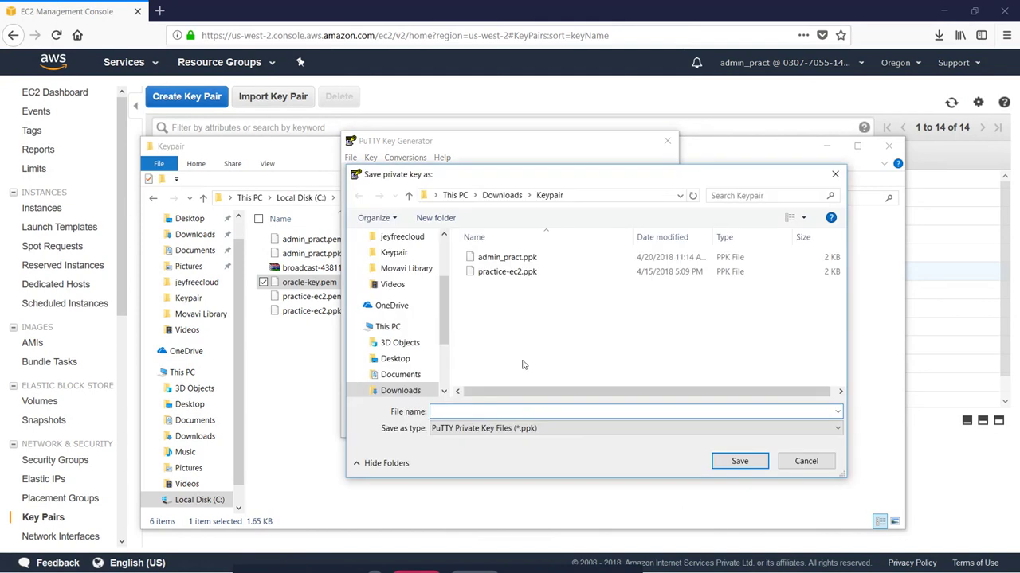
pyautogui.write('or')
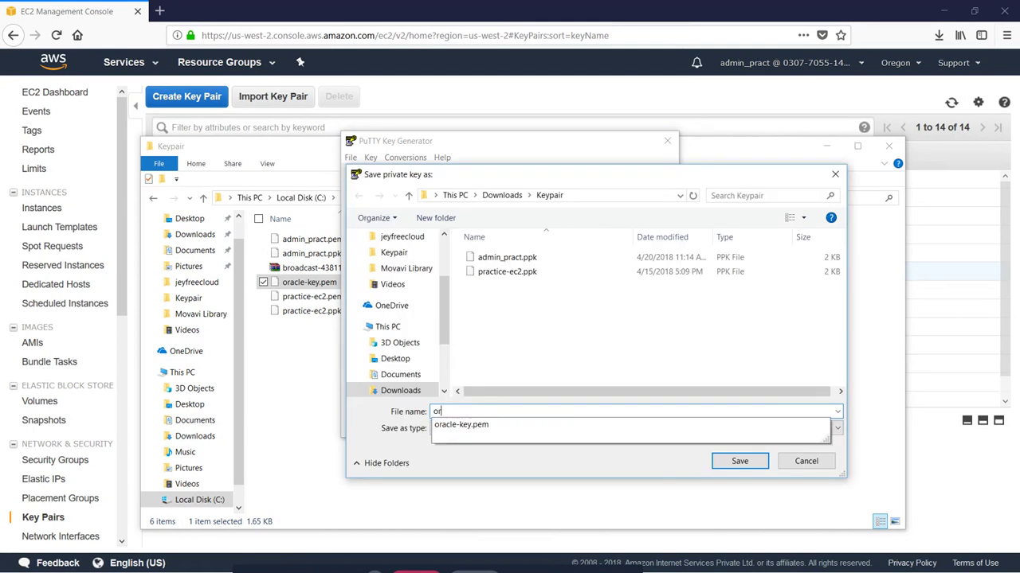
pyautogui.click(515, 423)
pyautogui.click(514, 413)
pyautogui.press('BackSpace')
pyautogui.press('BackSpace')
pyautogui.press('BackSpace')
pyautogui.press('BackSpace')
pyautogui.click(522, 457)
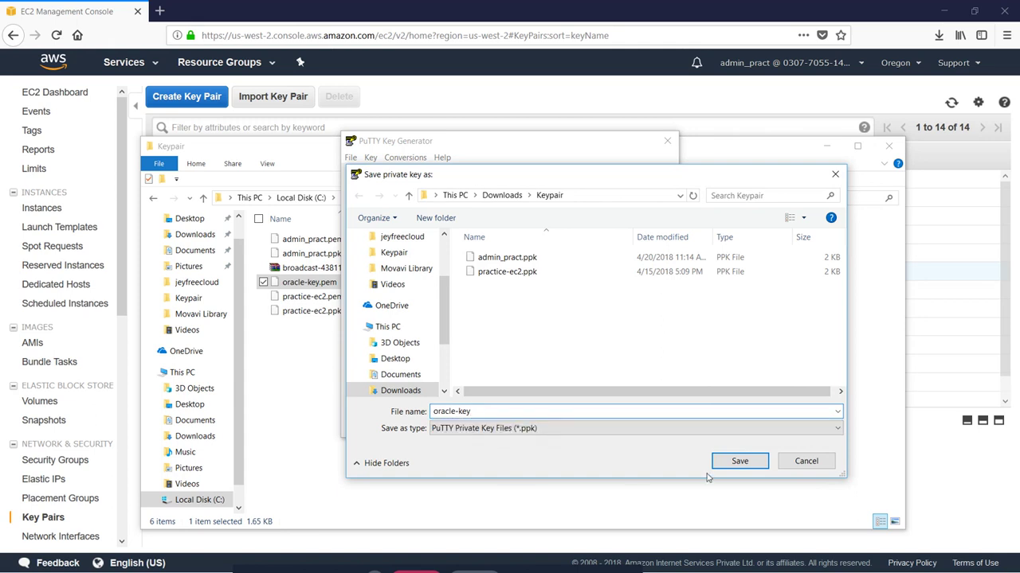
pyautogui.click(736, 464)
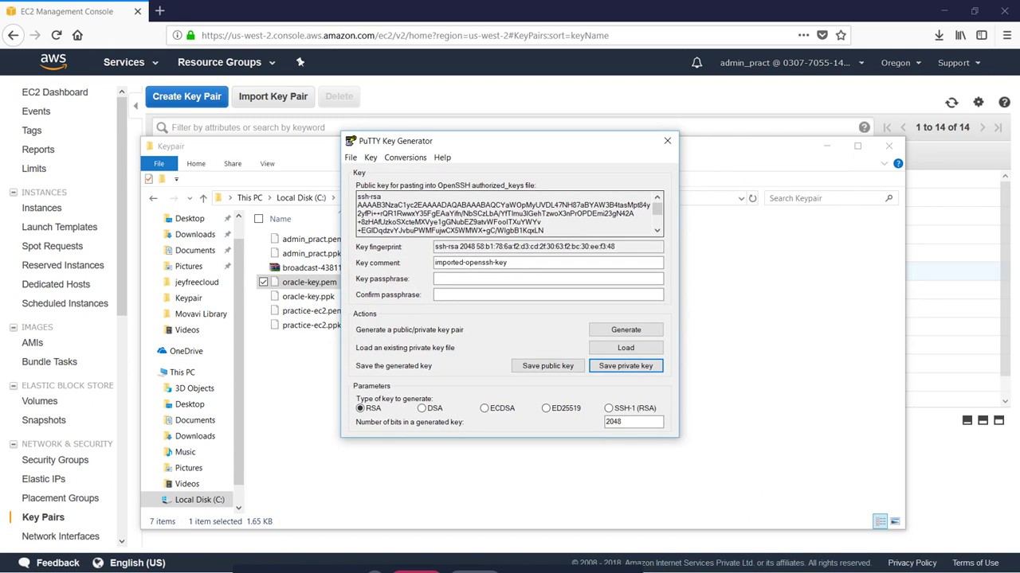
pyautogui.moveTo(357, 196); pyautogui.dragTo(522, 248)
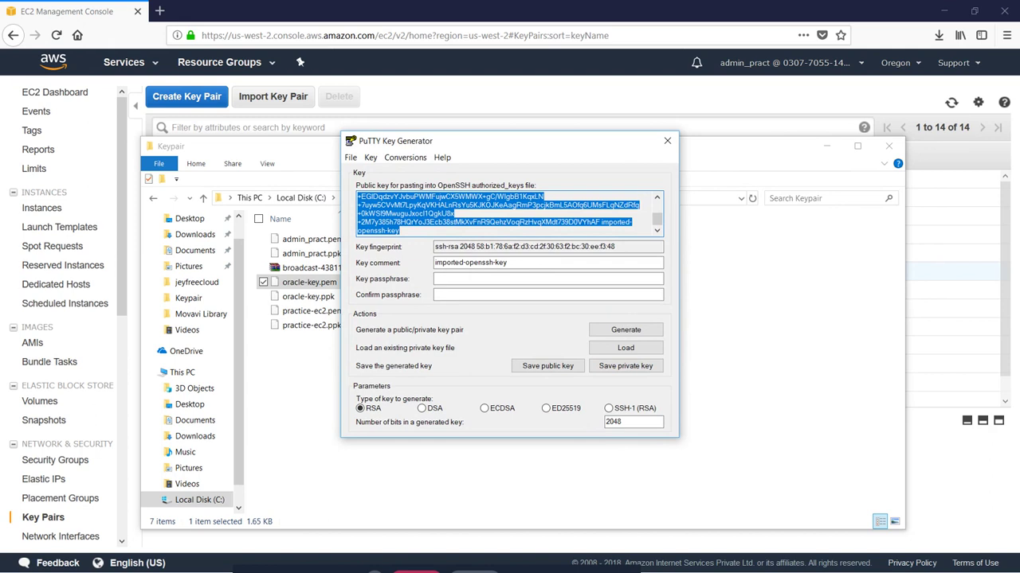
pyautogui.hotkey('alt', 'Tab')
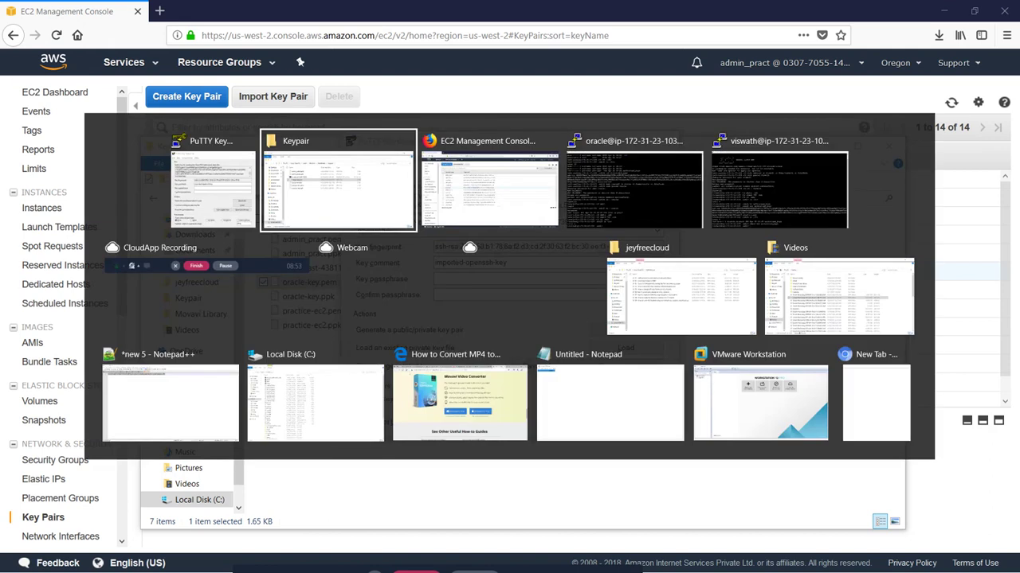
# Step: Create oracle's authorized_keys in vi containing the copied public key and save it
pyautogui.hotkey('alt', 'Tab')
pyautogui.hotkey('alt', 'Tab')
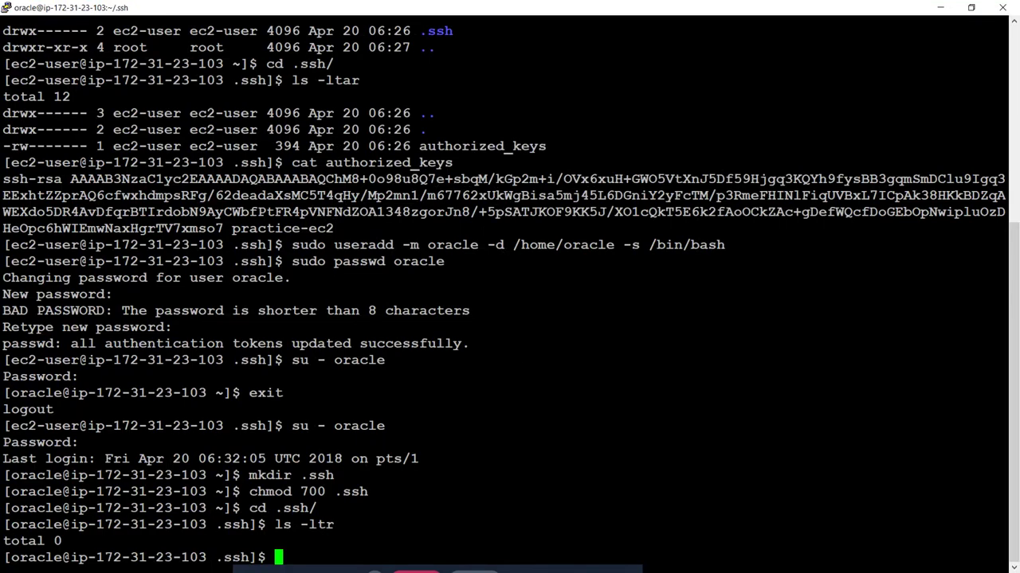
pyautogui.write('vi auth')
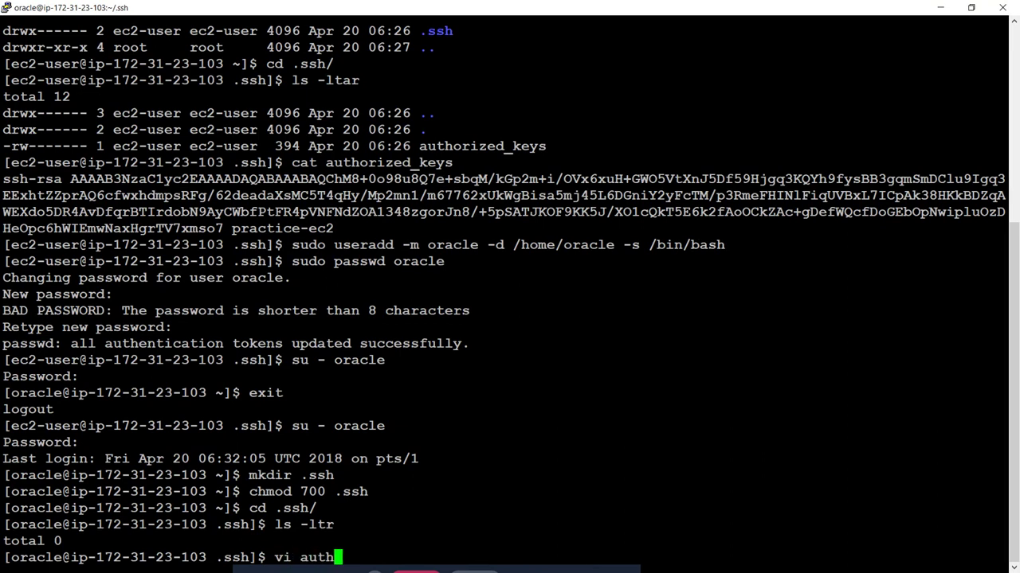
pyautogui.write('orized')
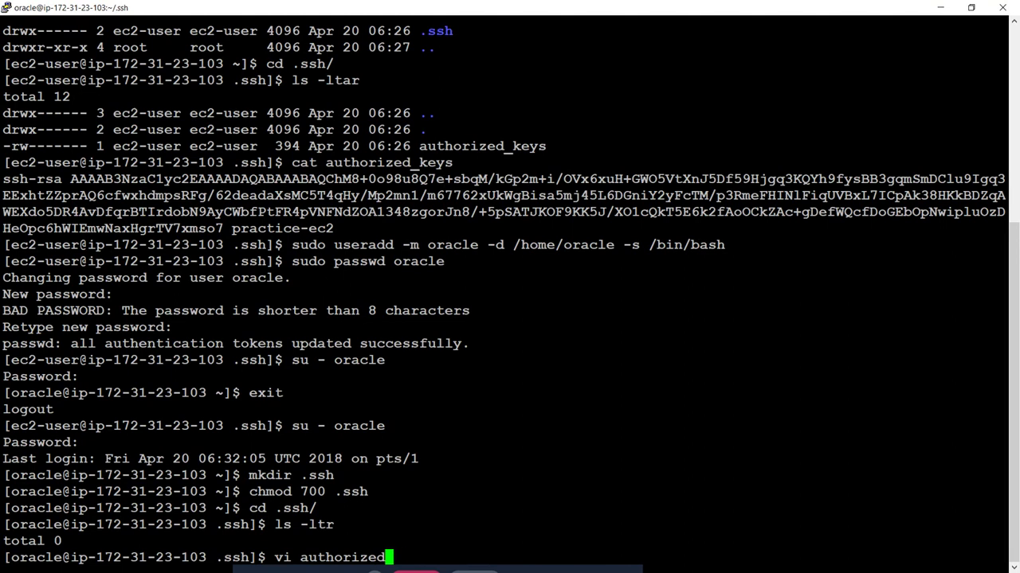
pyautogui.write('_keys')
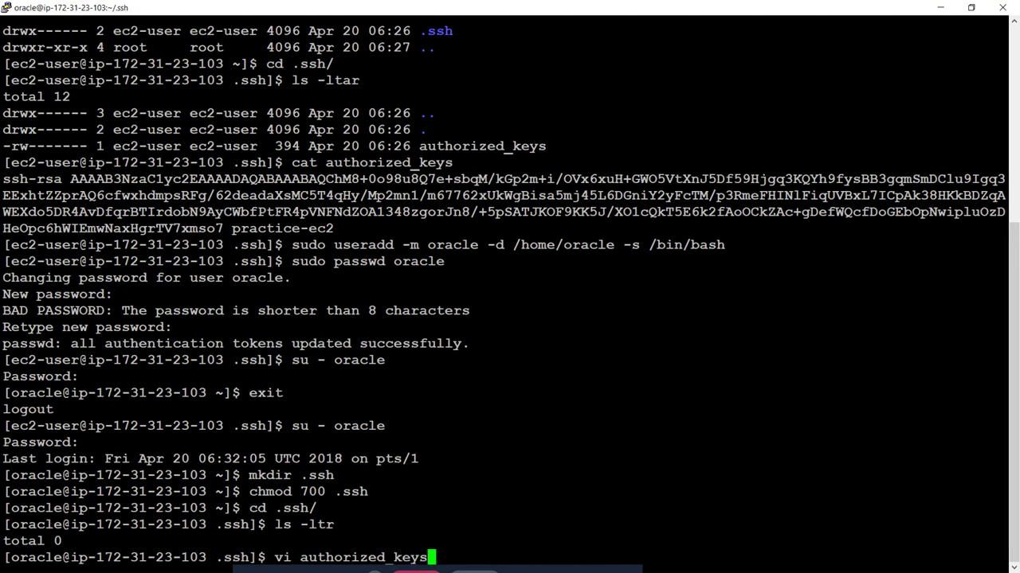
pyautogui.press('Return')
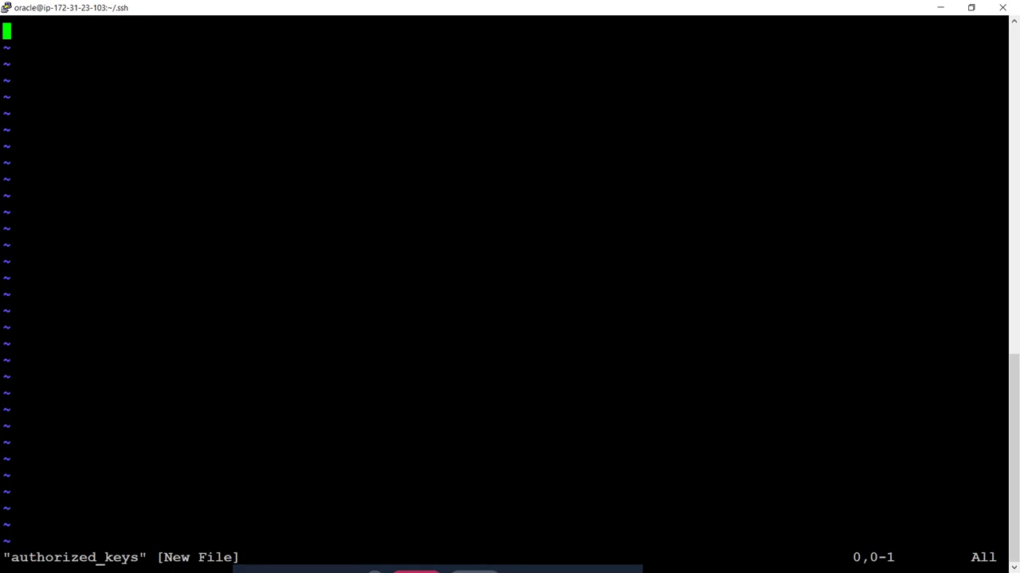
pyautogui.press('i')
pyautogui.rightClick(841, 315)
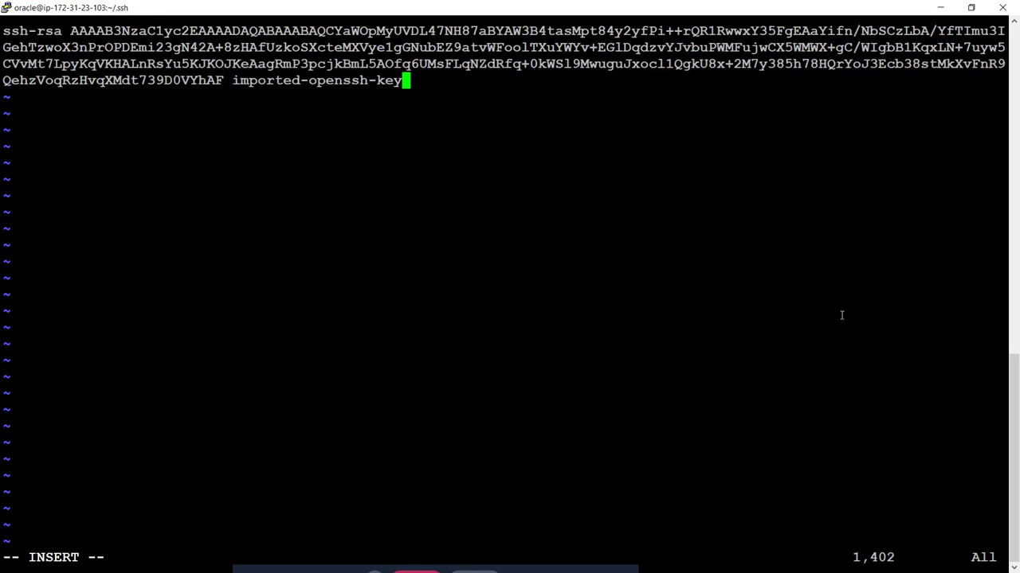
pyautogui.press('Escape')
pyautogui.write(':wq')
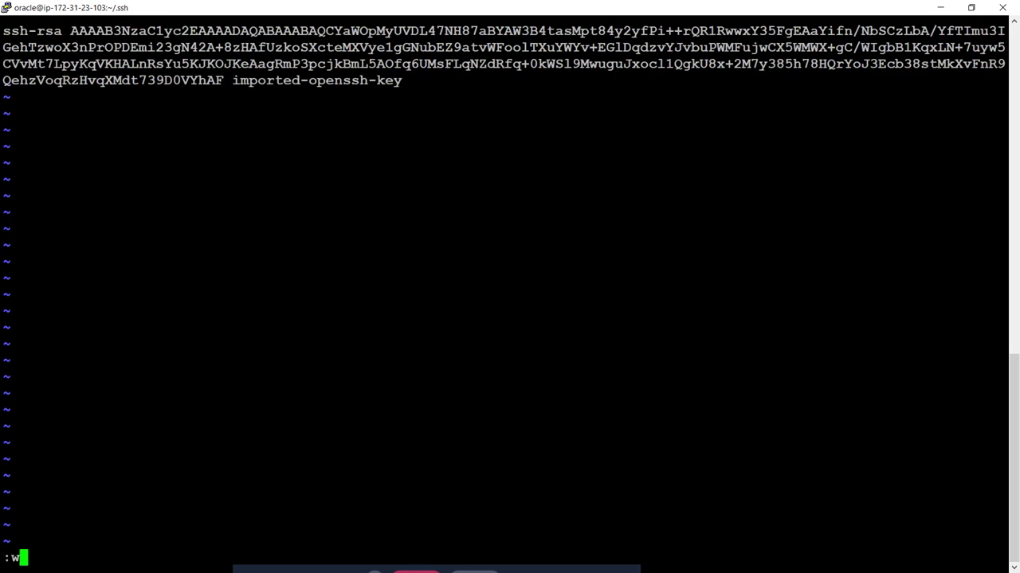
pyautogui.press('Return')
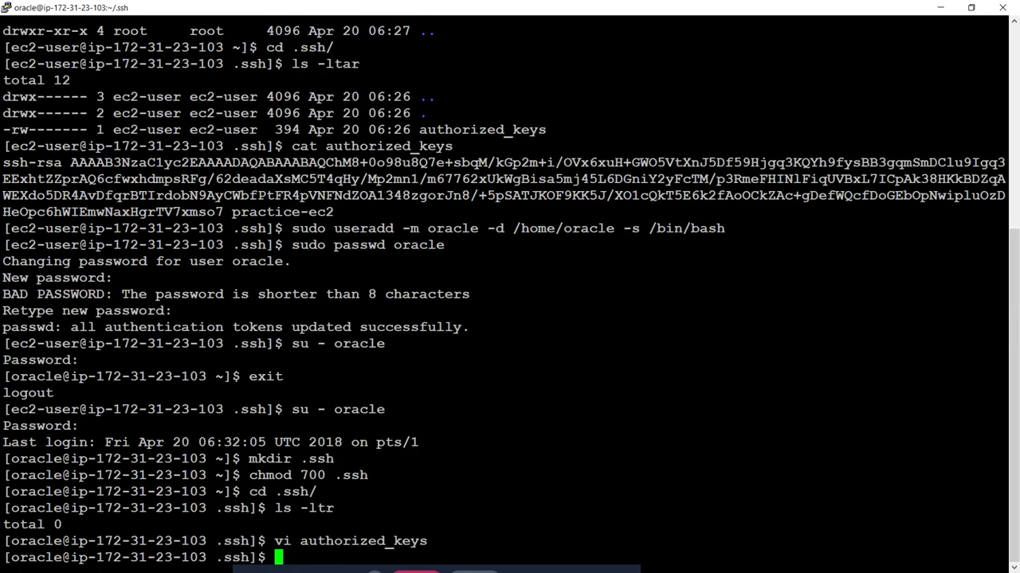
# Step: Set authorized_keys to 600 permissions and verify with ls -ltr
pyautogui.write('chmod 6000 au')
pyautogui.press('Tab')
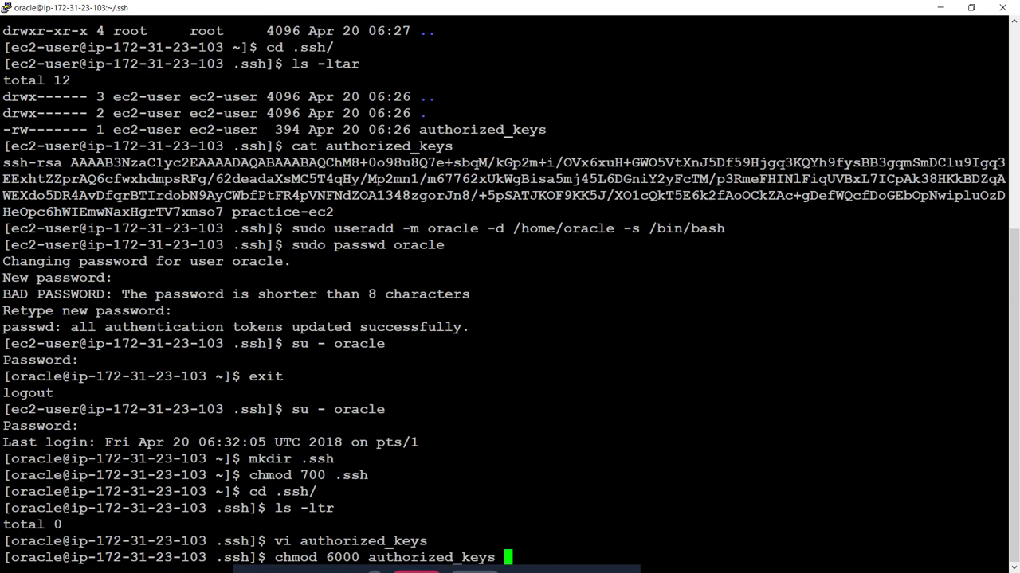
pyautogui.press('BackSpace')
pyautogui.press('BackSpace')
pyautogui.press('BackSpace')
pyautogui.press('BackSpace')
pyautogui.press('BackSpace')
pyautogui.press('BackSpace')
pyautogui.press('BackSpace')
pyautogui.press('BackSpace')
pyautogui.press('BackSpace')
pyautogui.press('BackSpace')
pyautogui.press('BackSpace')
pyautogui.press('BackSpace')
pyautogui.press('BackSpace')
pyautogui.press('BackSpace')
pyautogui.press('BackSpace')
pyautogui.press('BackSpace')
pyautogui.press('BackSpace')
pyautogui.press('BackSpace')
pyautogui.press('BackSpace')
pyautogui.press('BackSpace')
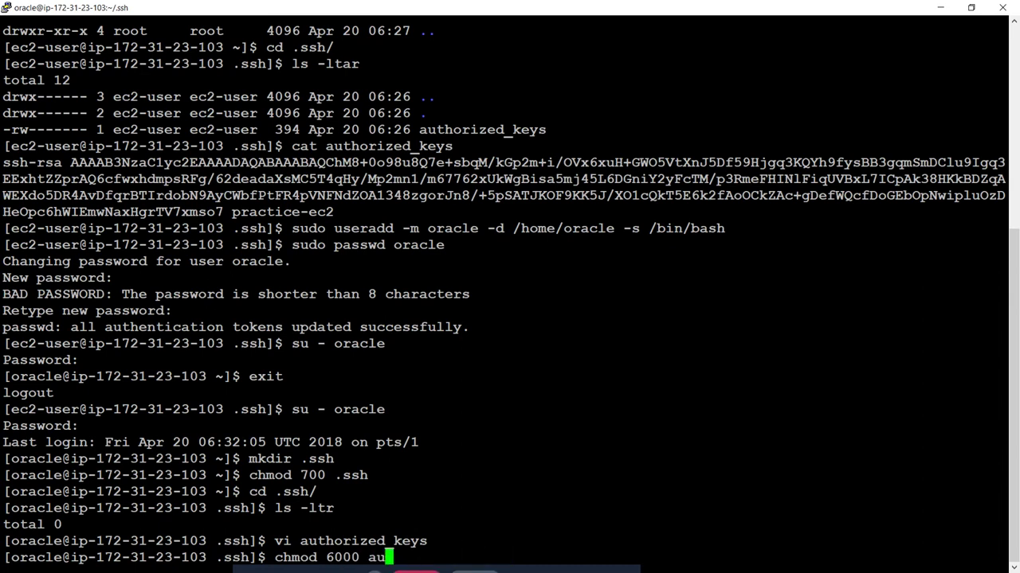
pyautogui.write('00 au')
pyautogui.press('Tab')
pyautogui.press('Return')
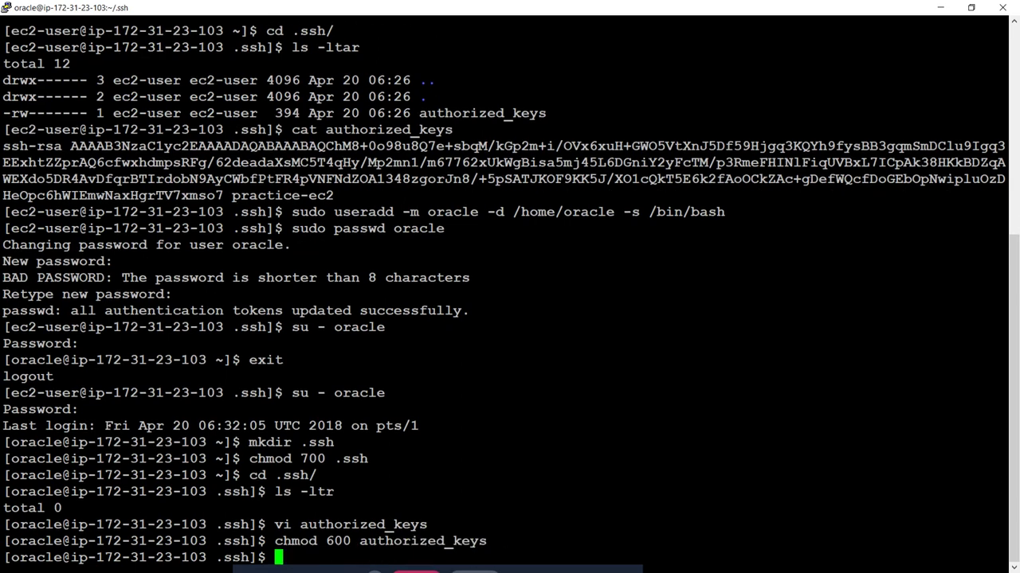
pyautogui.write('ls -ltr')
pyautogui.press('Return')
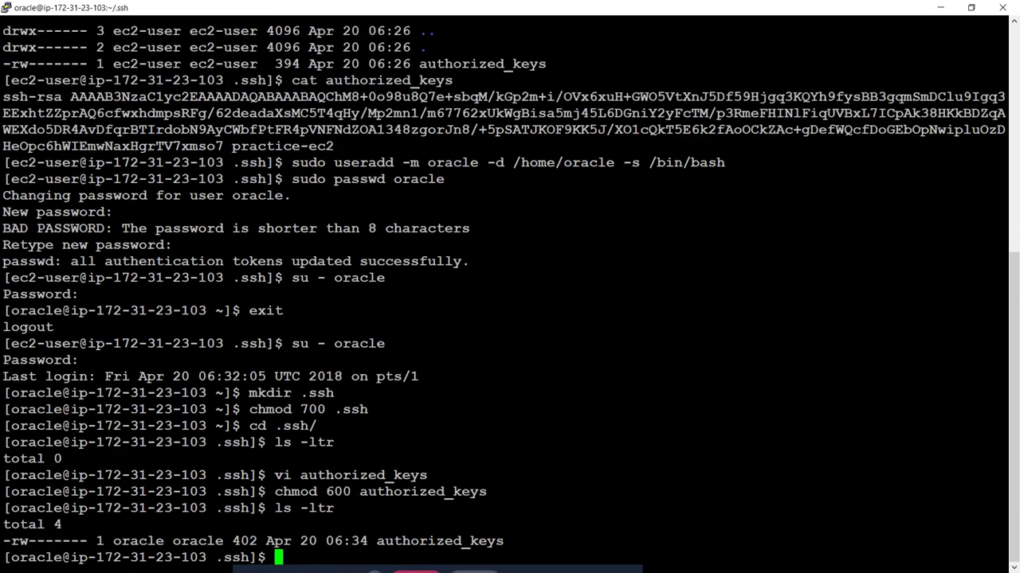
pyautogui.rightClick(561, 6)
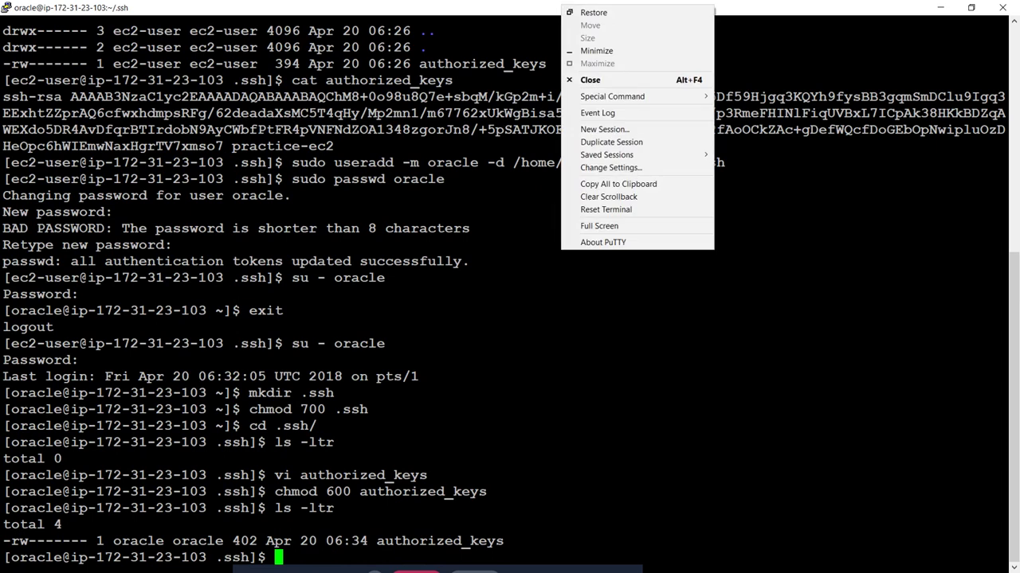
# Step: Start a new PuTTY session with host oracle@ followed by the instance's public DNS name
pyautogui.click(617, 129)
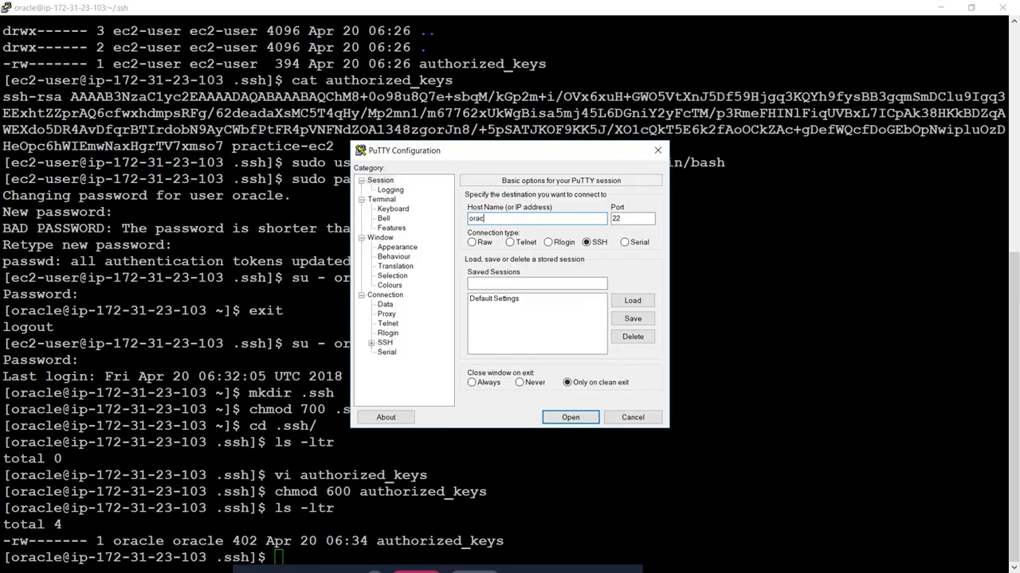
pyautogui.hotkey('alt', 'Tab')
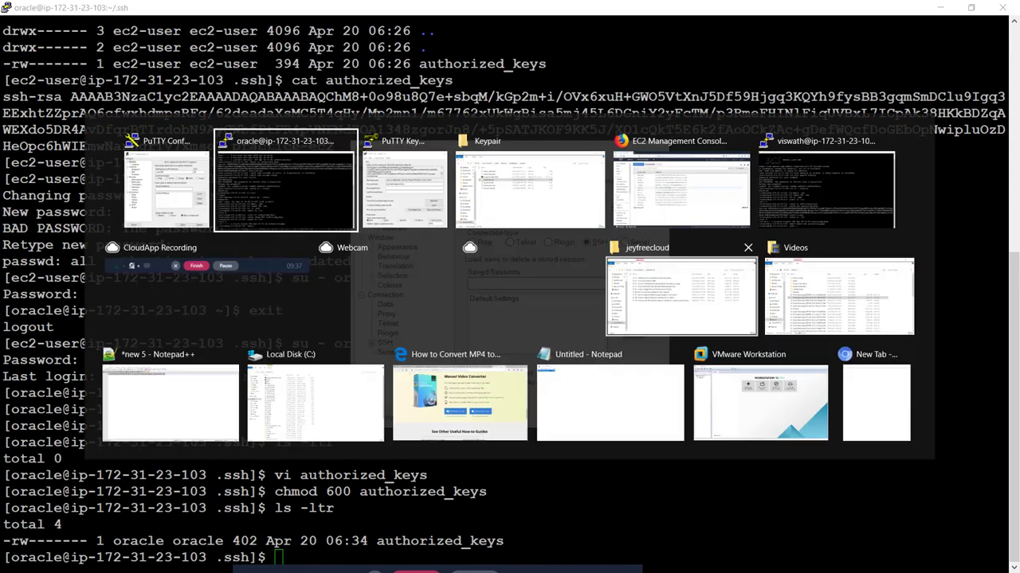
pyautogui.press('Tab')
pyautogui.press('Tab')
pyautogui.press('Tab')
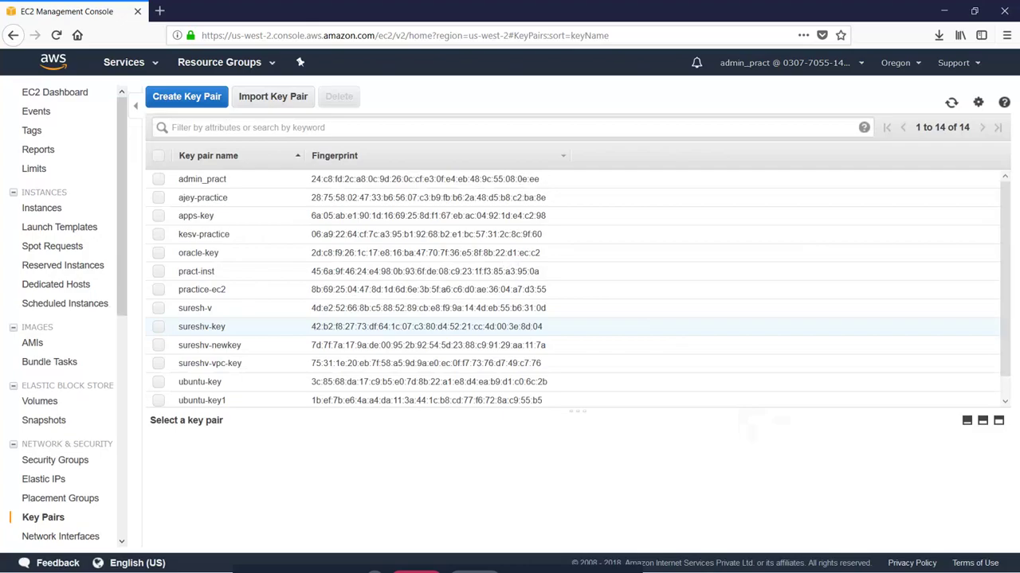
pyautogui.click(40, 208)
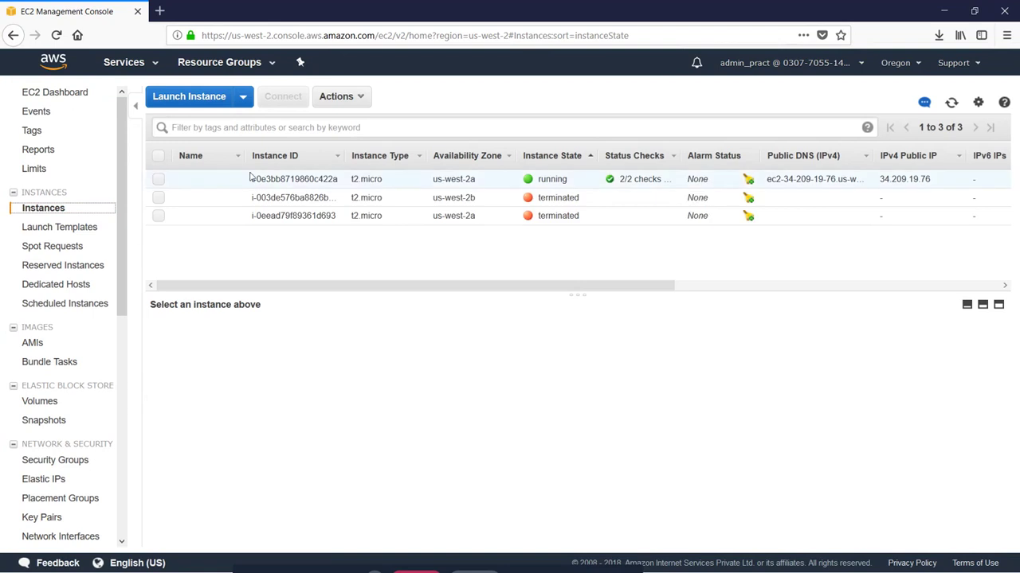
pyautogui.click(159, 182)
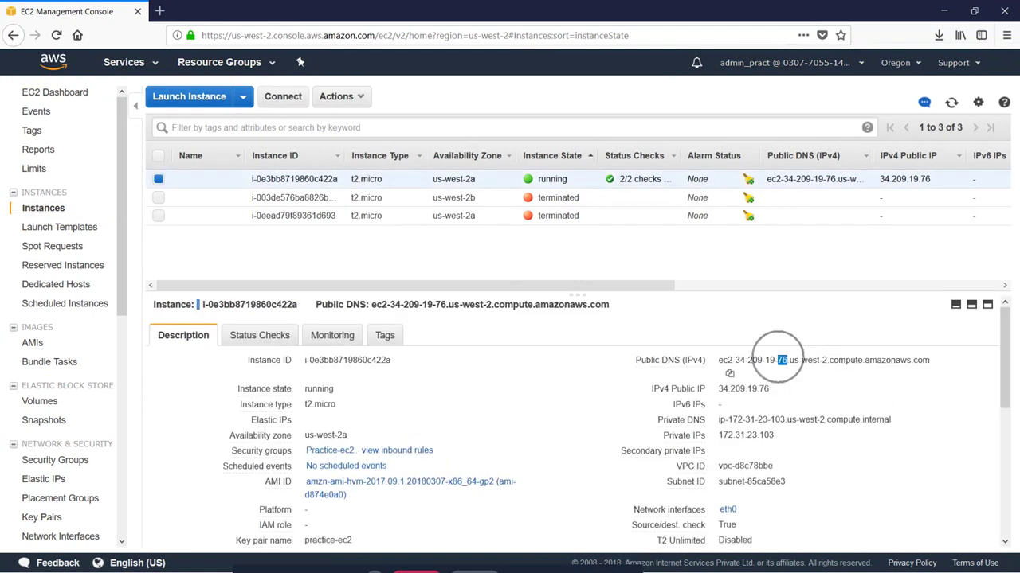
pyautogui.tripleClick(776, 360)
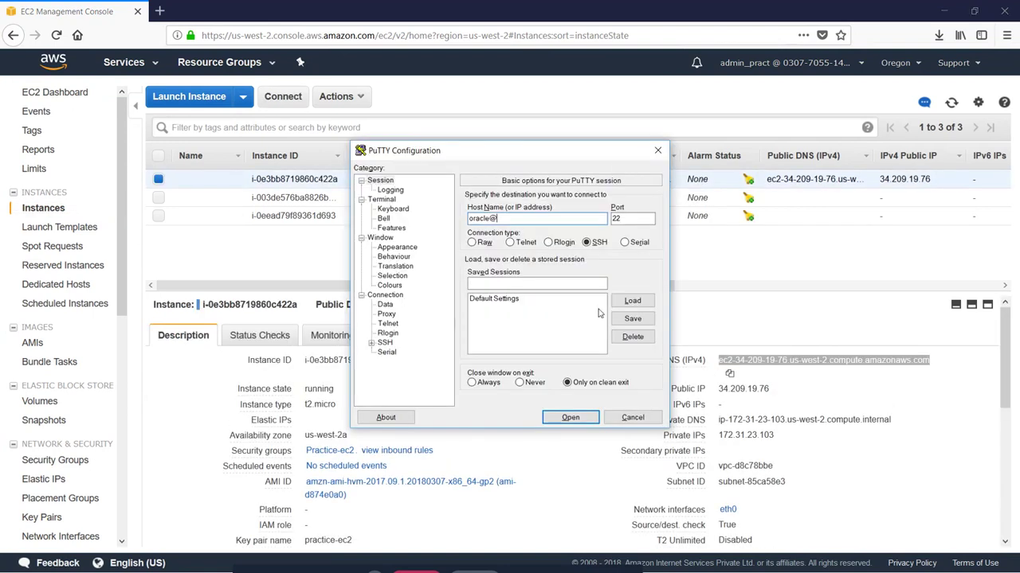
pyautogui.write('ec2-34-209-19-76.us-west-2.compute.amazonaws.com')
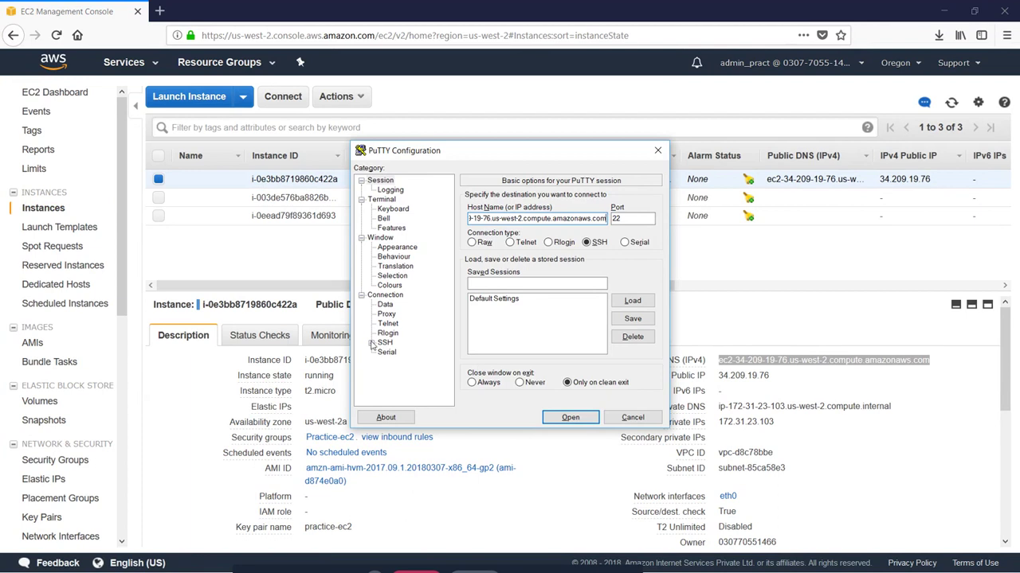
# Step: Use oracle-key.ppk as the SSH private key and open the connection
pyautogui.click(371, 342)
pyautogui.click(395, 352)
pyautogui.click(632, 329)
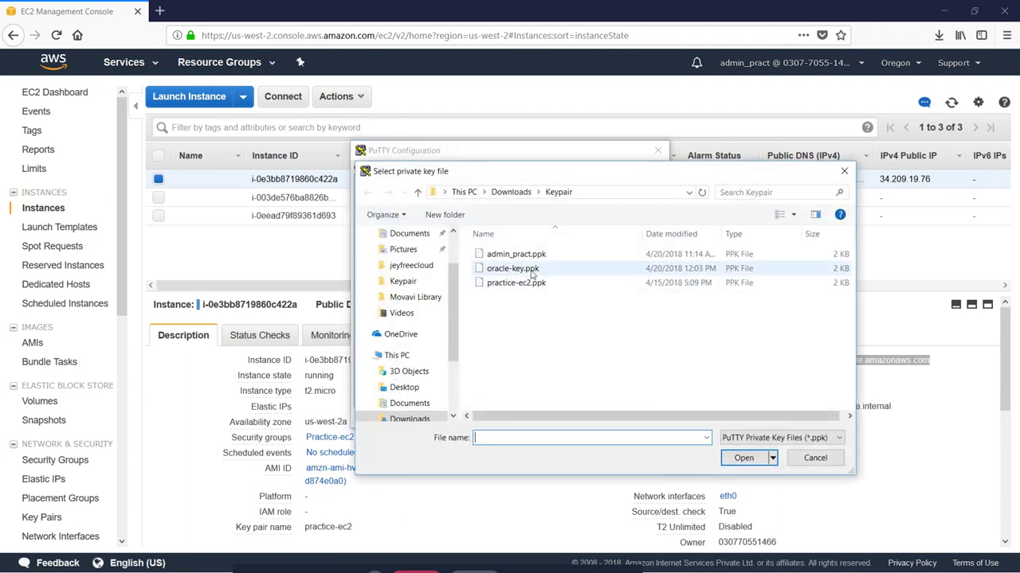
pyautogui.doubleClick(532, 273)
pyautogui.click(573, 416)
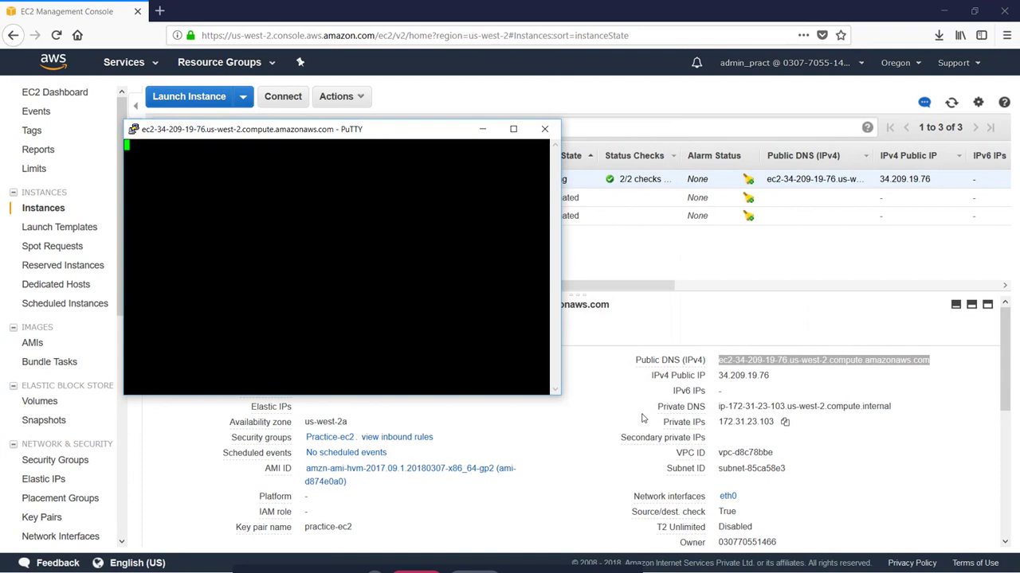
# Step: Maximize the new terminal and close the old PuTTY Key Generator
pyautogui.click(513, 129)
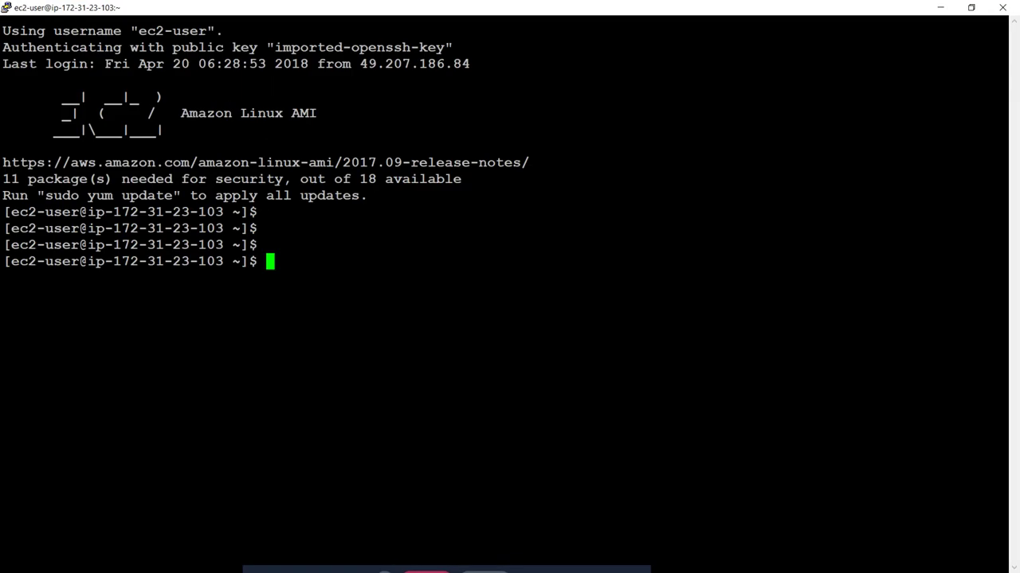
pyautogui.hotkey('alt', 'Tab')
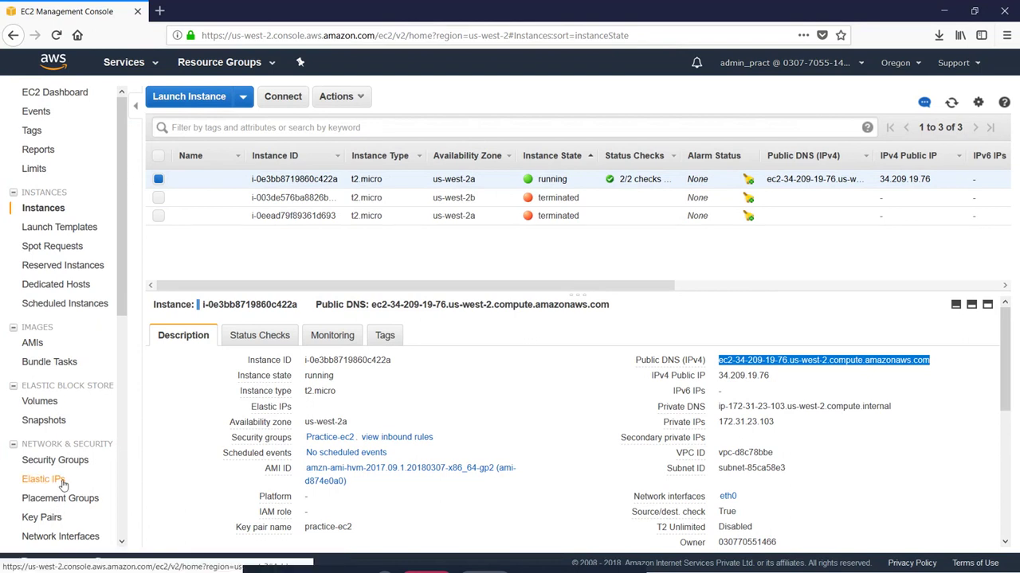
pyautogui.hotkey('alt', 'Tab')
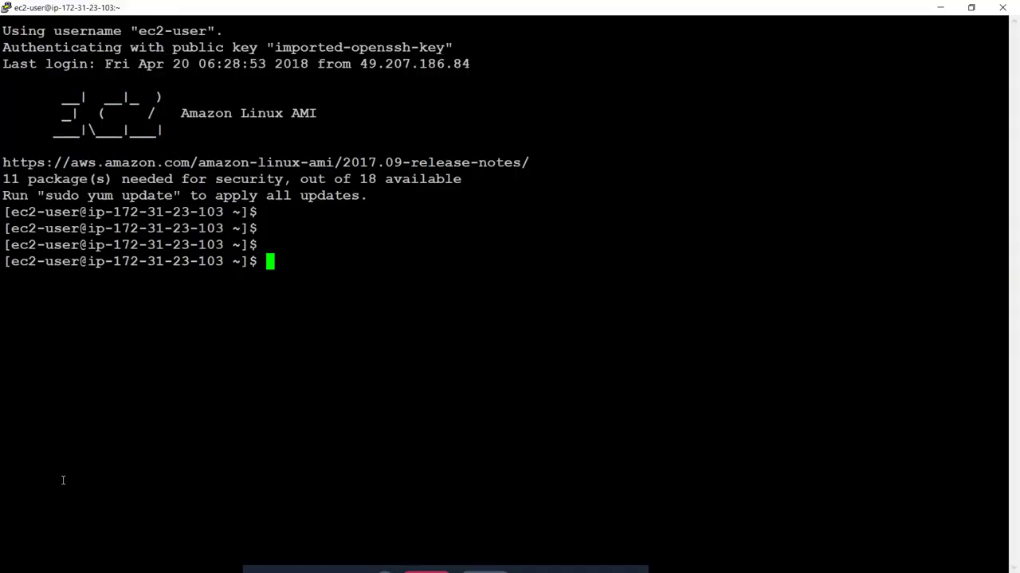
pyautogui.hotkey('alt', 'Tab')
# Step: Launch a fresh PuTTY Key Generator from the Start menu
pyautogui.hotkey('alt', 'Tab')
pyautogui.hotkey('alt', 'Tab')
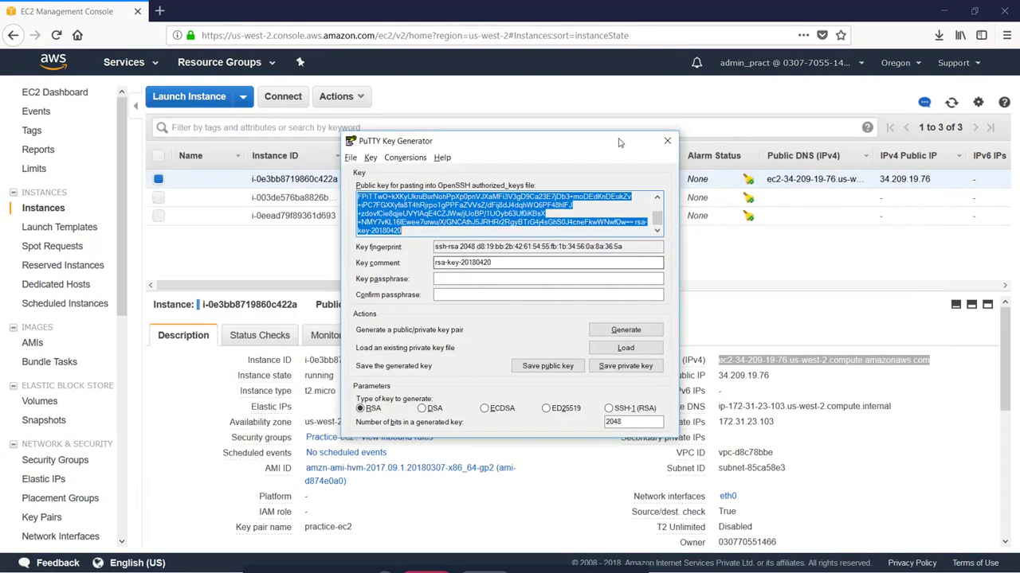
pyautogui.click(667, 141)
pyautogui.hotkey('alt', 'Tab')
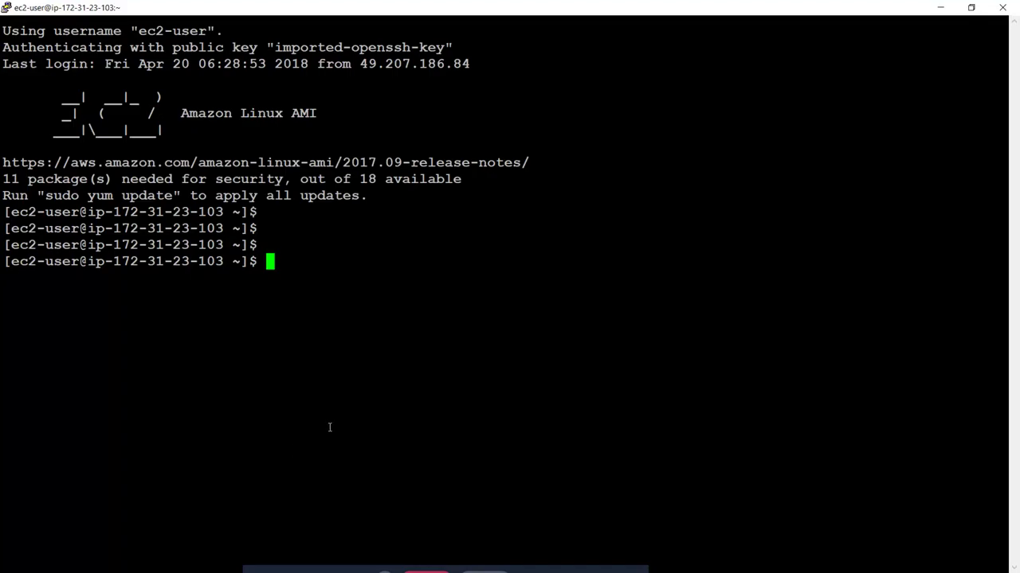
pyautogui.hotkey('alt', 'Tab')
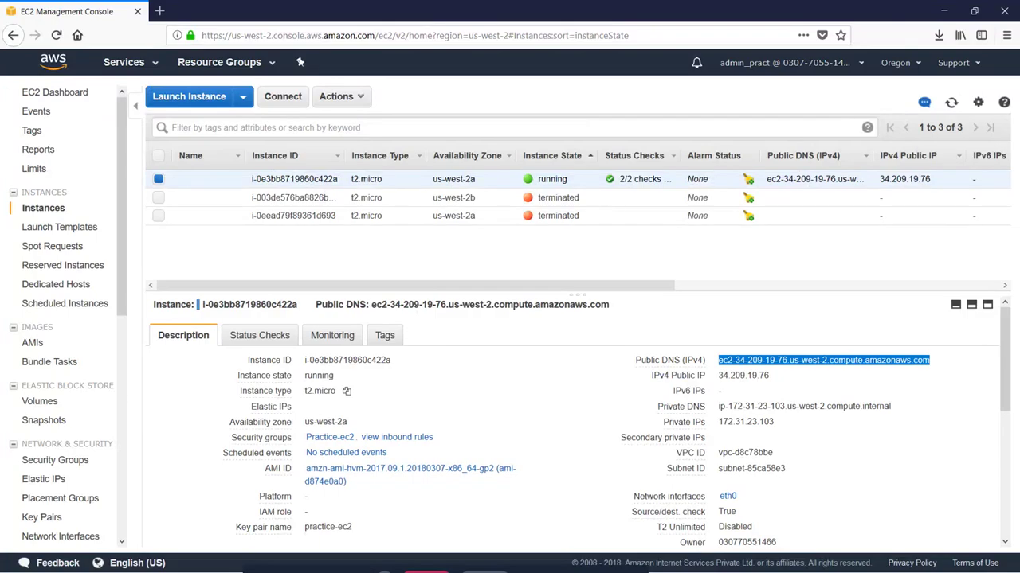
pyautogui.press('super')
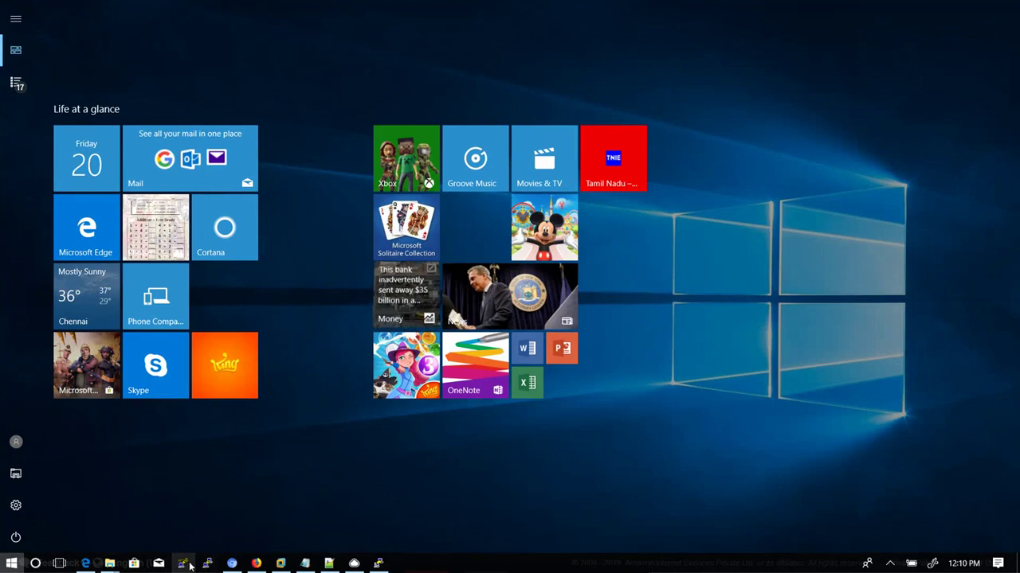
pyautogui.click(186, 567)
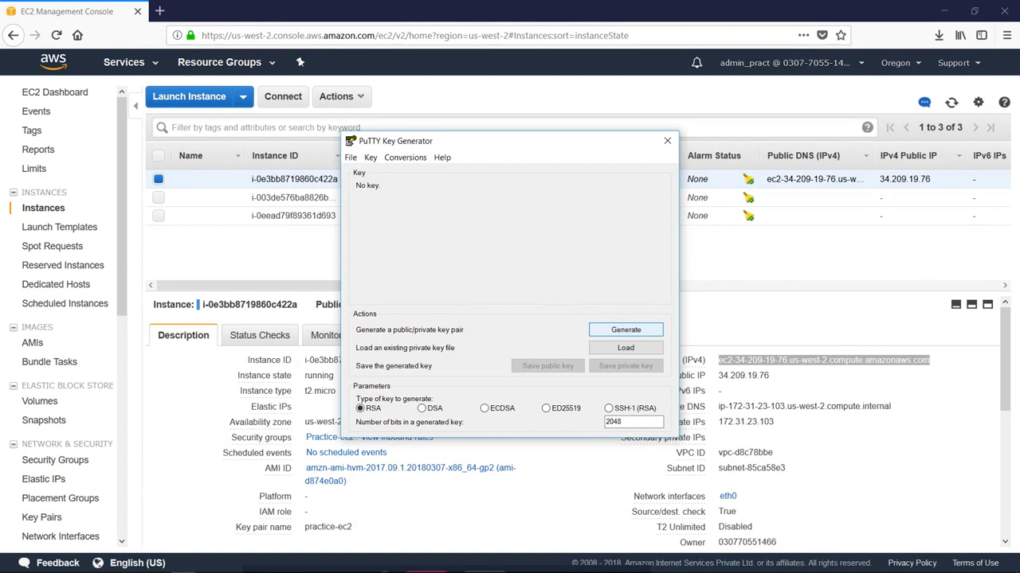
# Step: Generate an RSA 2048 key pair and save its private key, without a passphrase, as apps-key
pyautogui.click(625, 330)
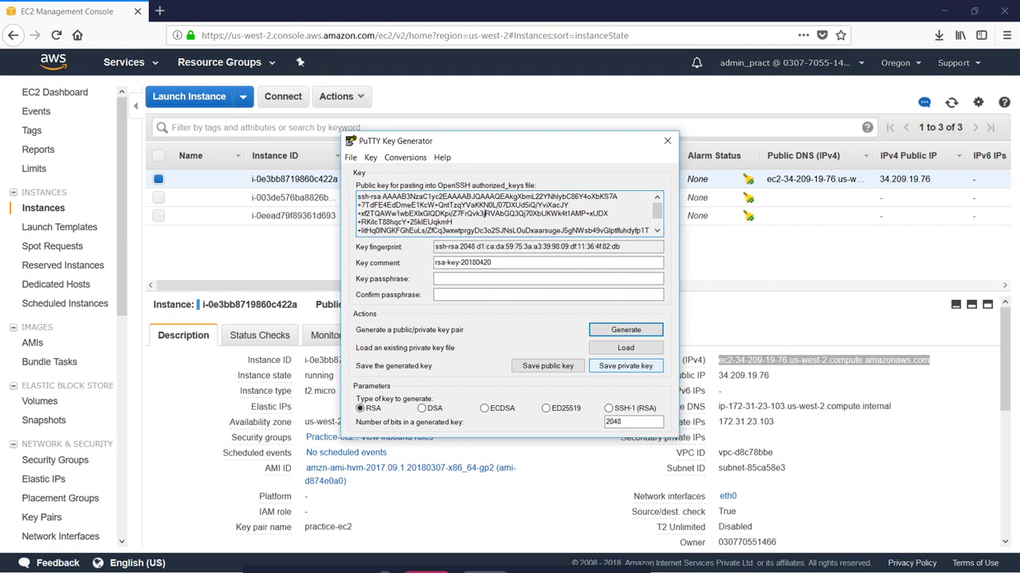
pyautogui.click(626, 365)
pyautogui.click(517, 341)
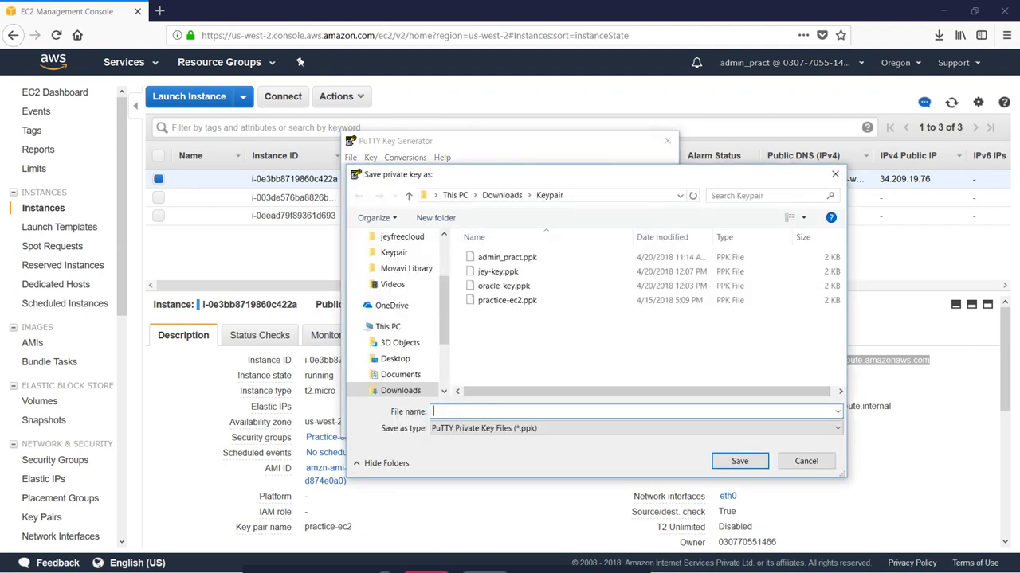
pyautogui.write('apps-key')
pyautogui.click(740, 462)
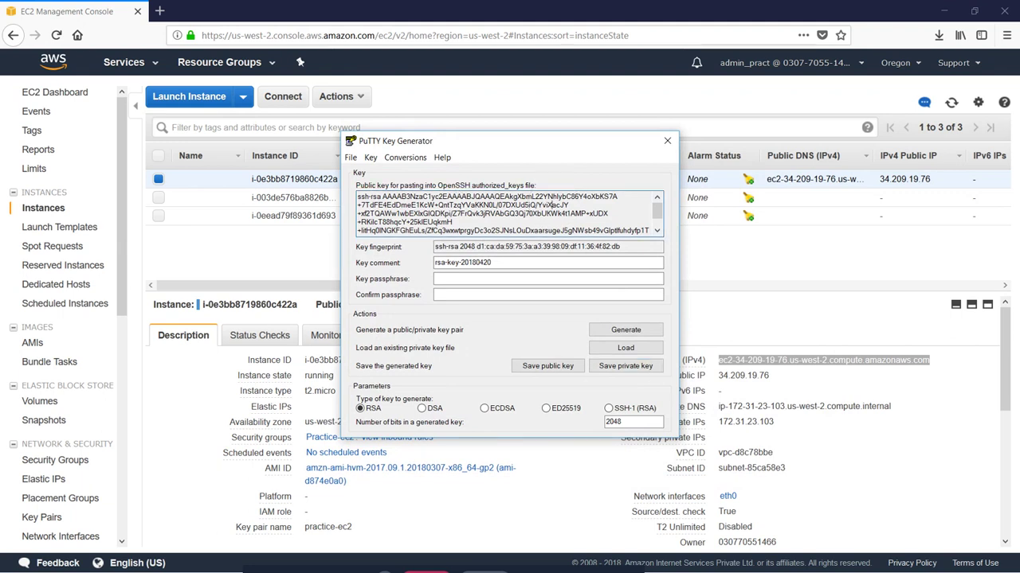
pyautogui.hotkey('alt', 'Tab')
pyautogui.hotkey('alt', 'Tab')
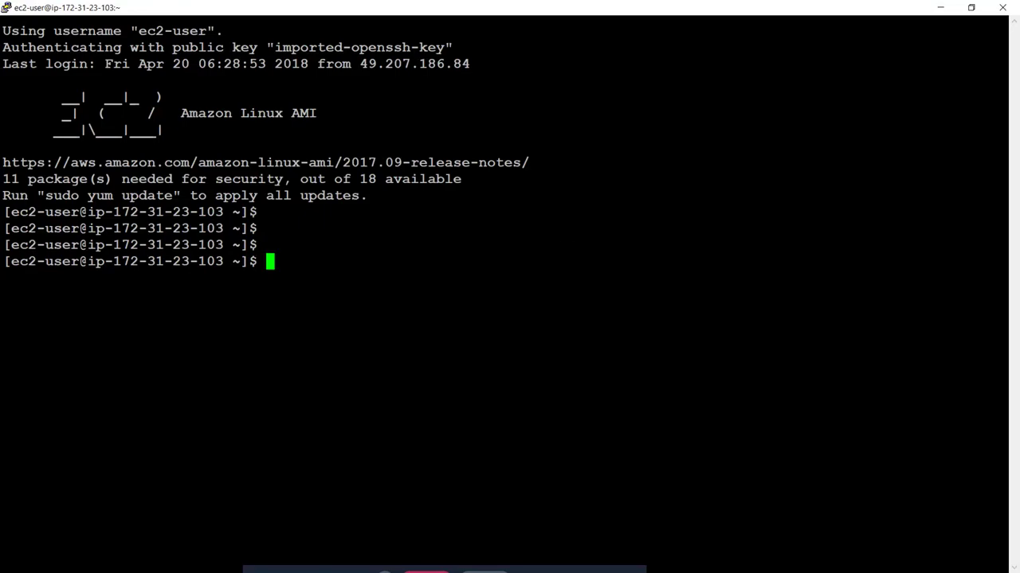
# Step: Create user apps with home /home/apps by reworking the earlier oracle useradd command
pyautogui.press('Up')
pyautogui.press('Up')
pyautogui.press('Up')
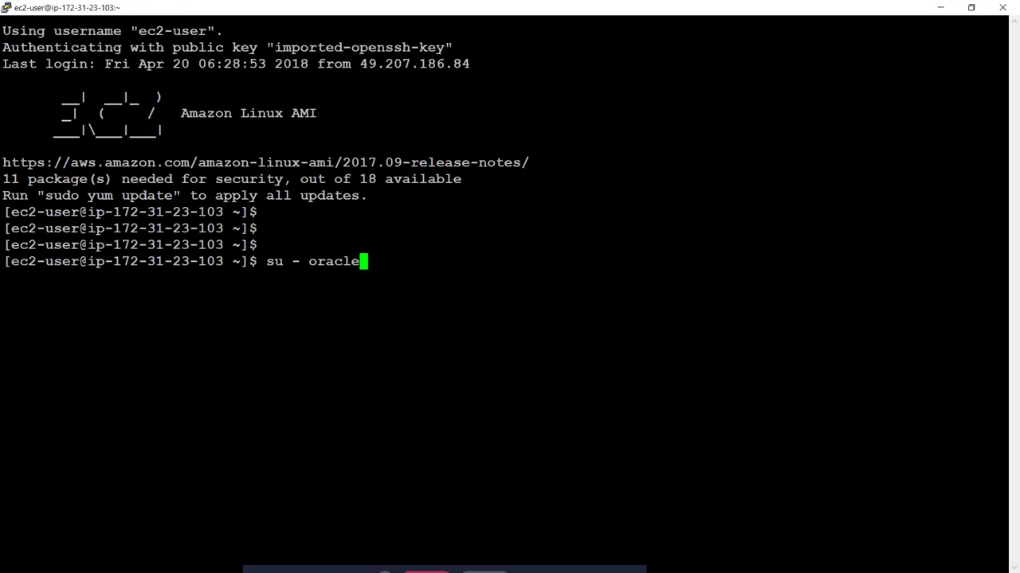
pyautogui.press('Up')
pyautogui.press('Up')
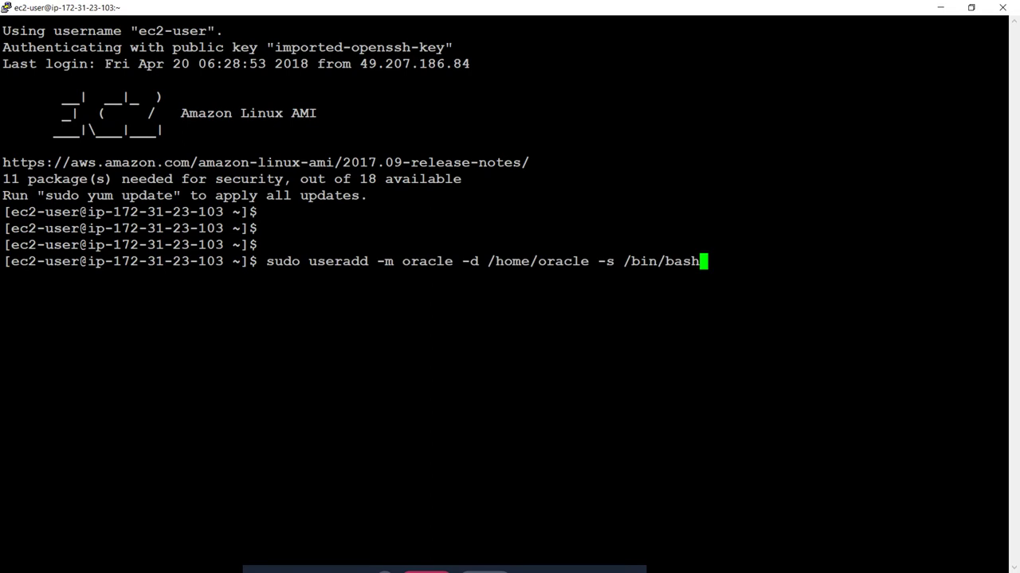
pyautogui.press('Left')
pyautogui.press('Left')
pyautogui.press('Left')
pyautogui.press('Left')
pyautogui.press('Left')
pyautogui.press('Left')
pyautogui.press('Left')
pyautogui.press('Left')
pyautogui.press('Left')
pyautogui.press('Left')
pyautogui.press('Left')
pyautogui.press('Left')
pyautogui.press('Left')
pyautogui.press('Left')
pyautogui.press('Left')
pyautogui.press('Left')
pyautogui.press('Right')
pyautogui.press('Right')
pyautogui.press('Right')
pyautogui.press('BackSpace')
pyautogui.press('BackSpace')
pyautogui.press('BackSpace')
pyautogui.press('BackSpace')
pyautogui.press('BackSpace')
pyautogui.press('BackSpace')
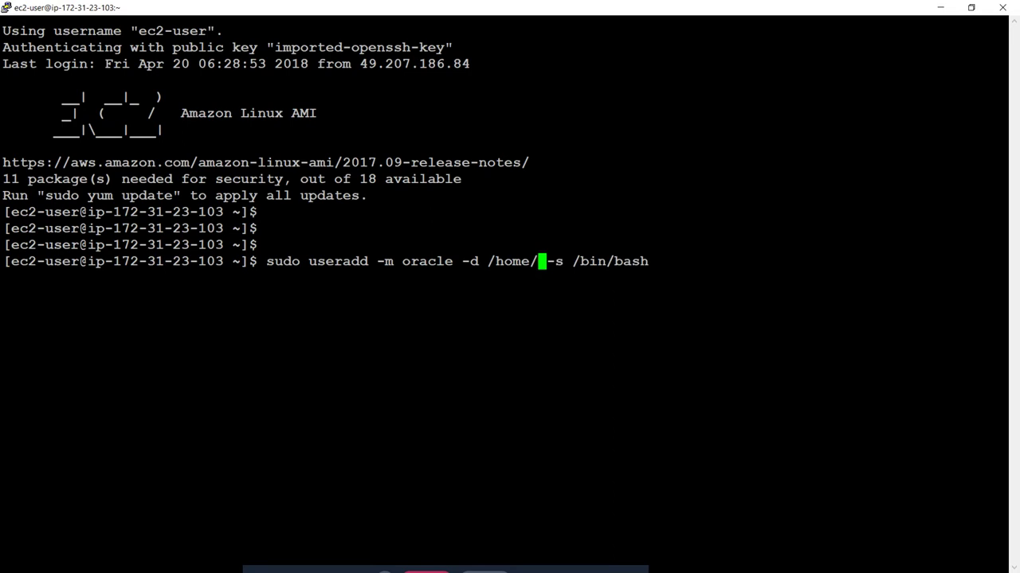
pyautogui.write('apps')
pyautogui.press('Left')
pyautogui.press('Left')
pyautogui.press('Left')
pyautogui.press('Left')
pyautogui.press('Left')
pyautogui.press('Left')
pyautogui.press('Left')
pyautogui.press('Left')
pyautogui.press('Left')
pyautogui.press('Left')
pyautogui.press('Left')
pyautogui.press('Left')
pyautogui.press('Left')
pyautogui.press('Left')
pyautogui.press('Left')
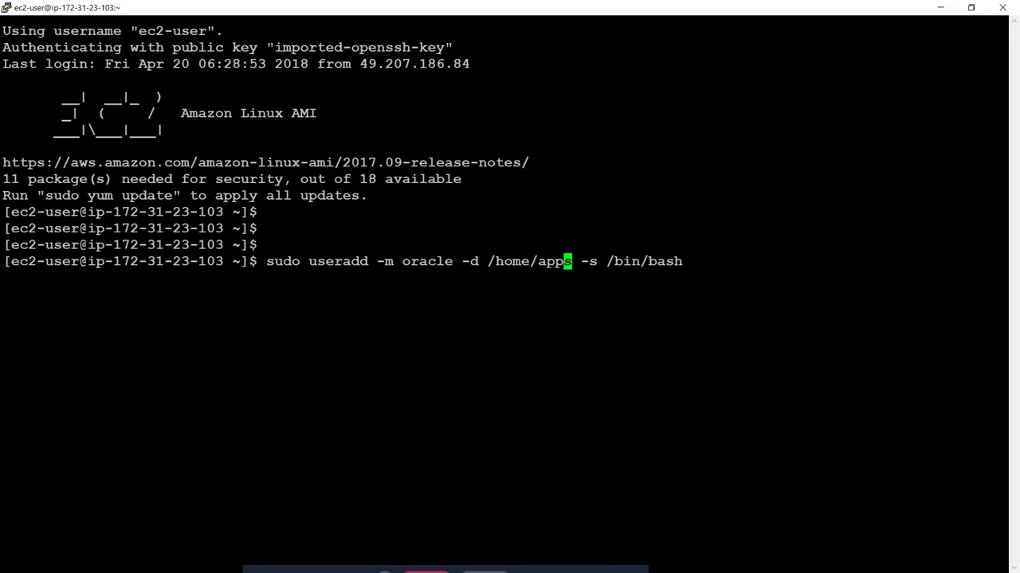
pyautogui.press('Right')
pyautogui.press('BackSpace')
pyautogui.press('BackSpace')
pyautogui.press('BackSpace')
pyautogui.press('BackSpace')
pyautogui.press('BackSpace')
pyautogui.press('BackSpace')
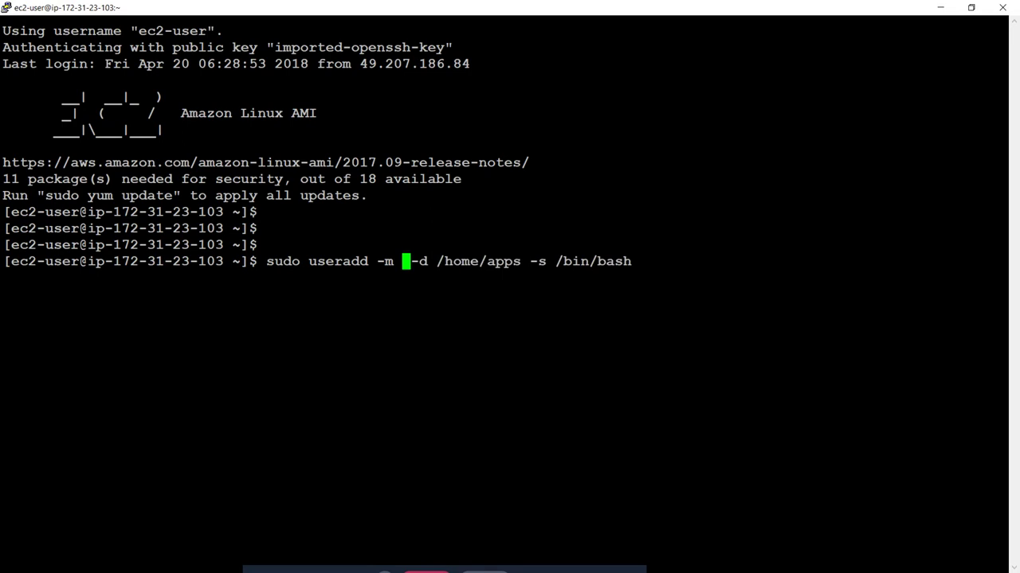
pyautogui.write('apps')
pyautogui.press('Return')
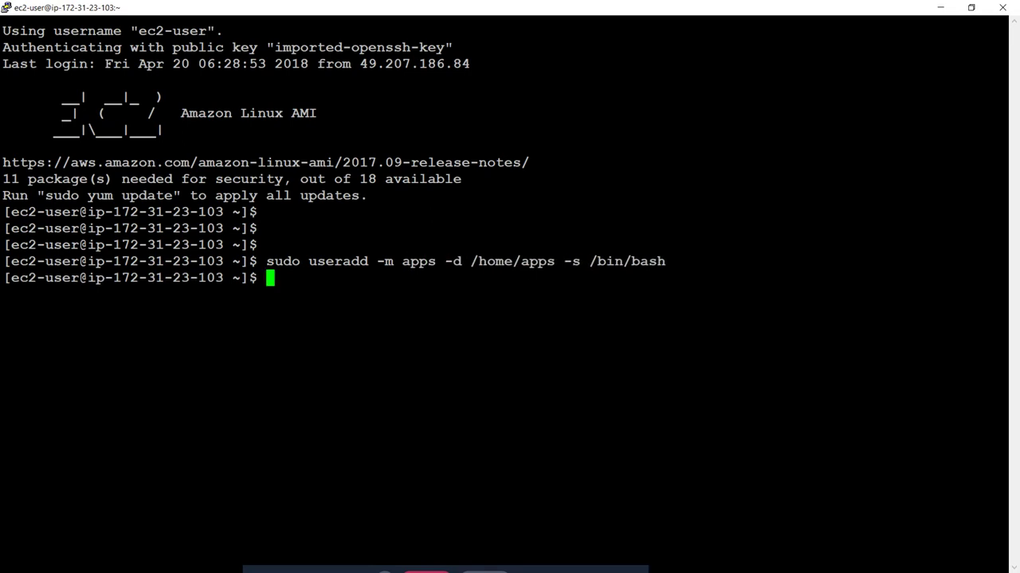
# Step: Switch to apps with sudo su - apps and create .ssh with 700 permissions
pyautogui.write('sudo su - apps')
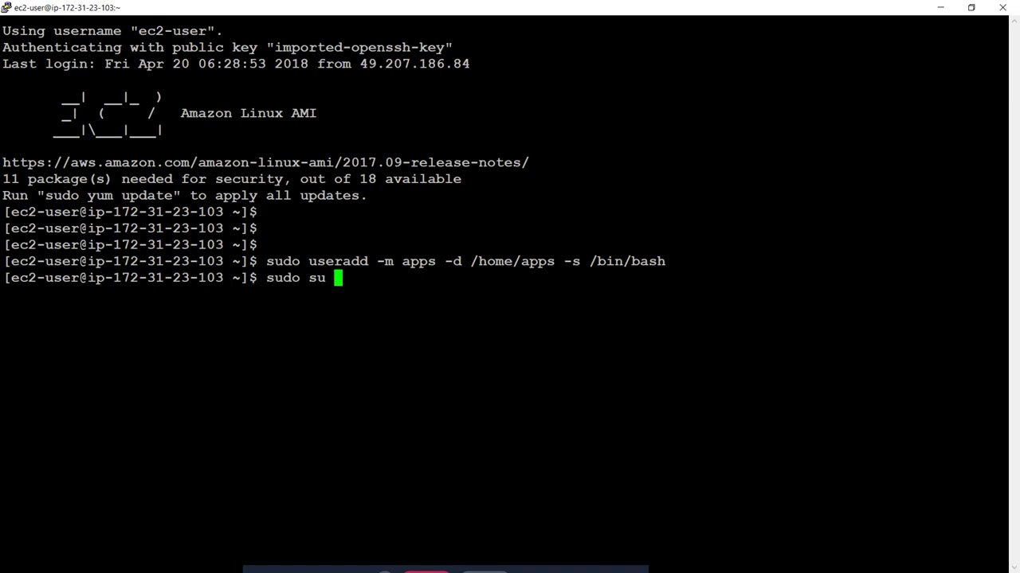
pyautogui.press('Return')
pyautogui.press('Return')
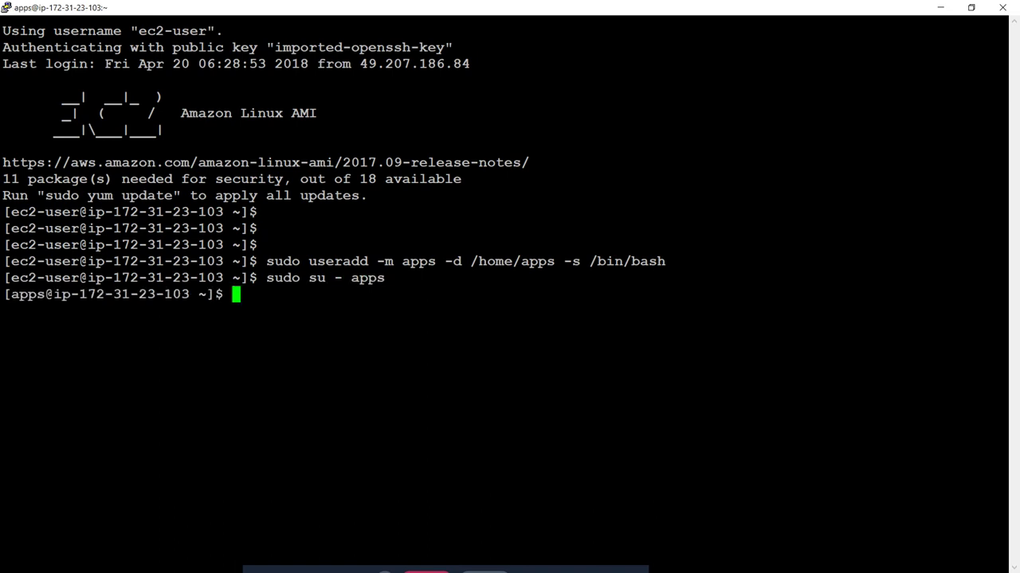
pyautogui.write('mkdir ')
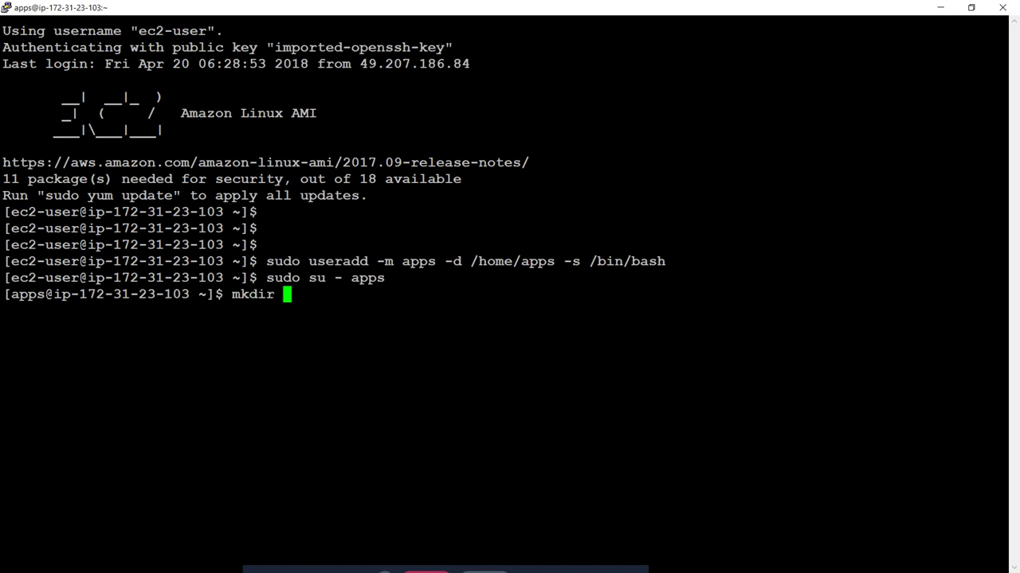
pyautogui.write('.ssh')
pyautogui.press('Return')
pyautogui.write('chmod ')
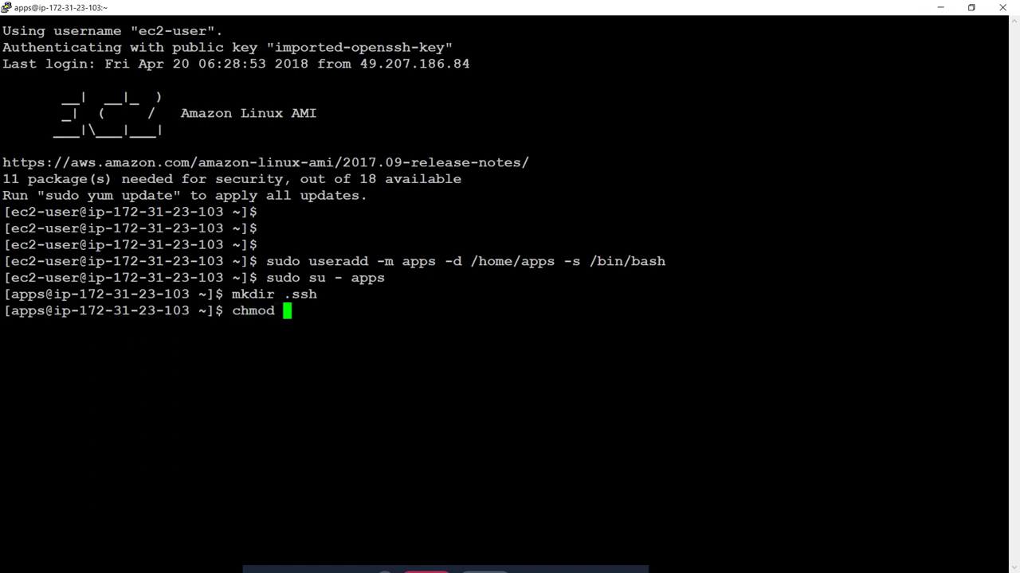
pyautogui.write('700 .ssh')
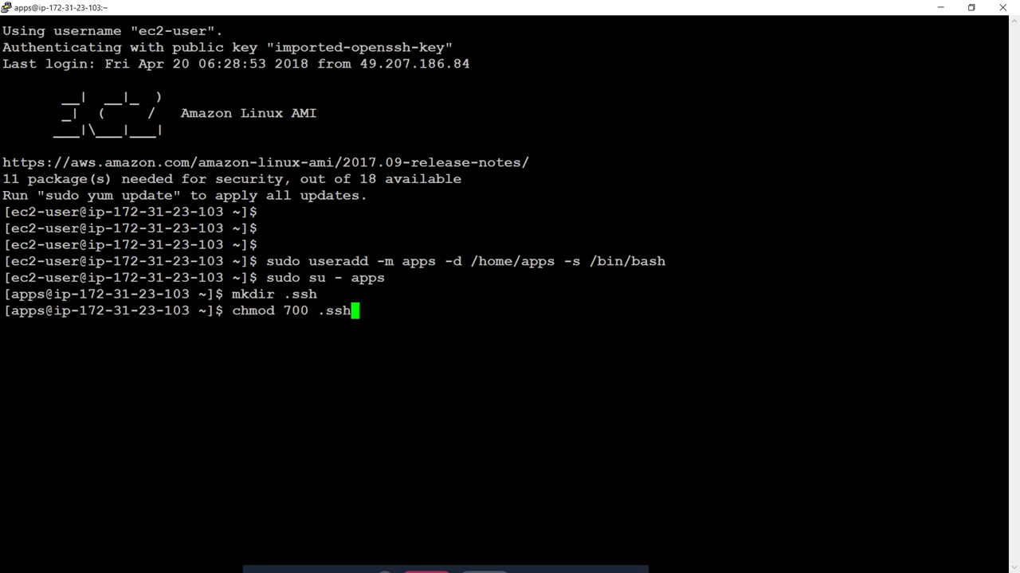
pyautogui.press('Return')
# Step: Move into .ssh, list its contents with ls -ltr, and enter vi authorized_keys
pyautogui.write('cd .ss')
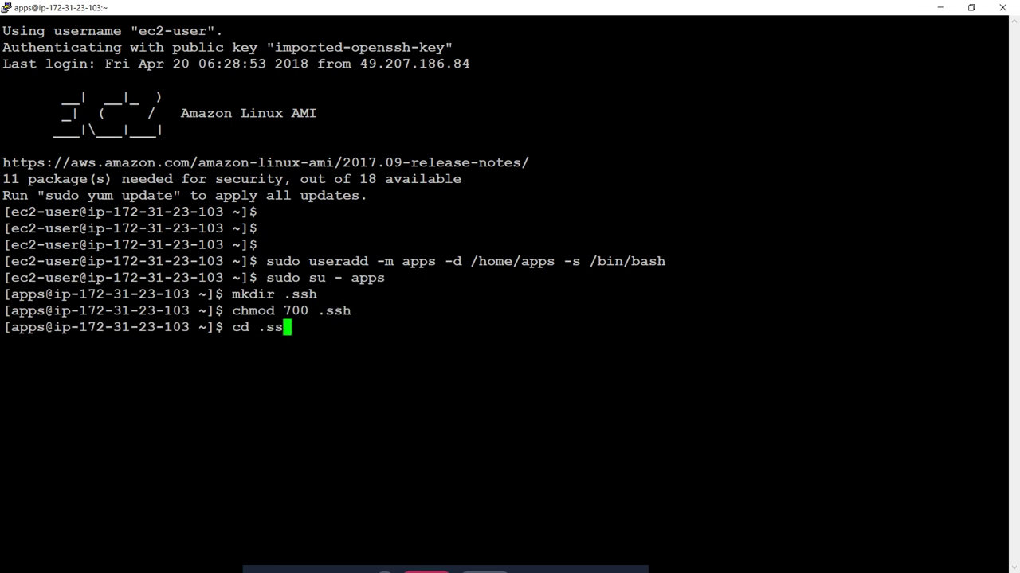
pyautogui.press('Tab')
pyautogui.press('Return')
pyautogui.write('ls -')
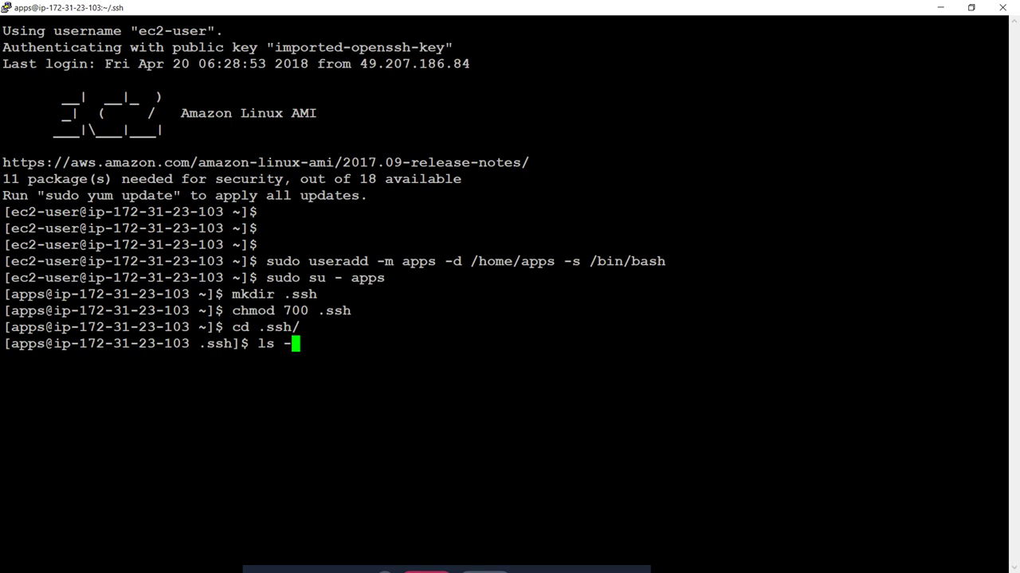
pyautogui.write('ltr')
pyautogui.press('Return')
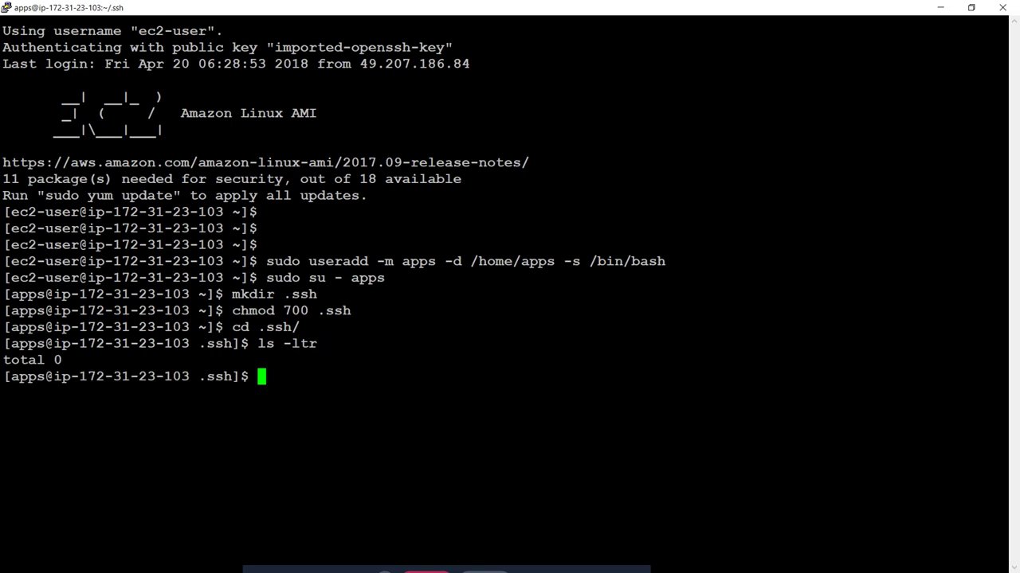
pyautogui.write('vi aud')
pyautogui.press('BackSpace')
pyautogui.write('tho')
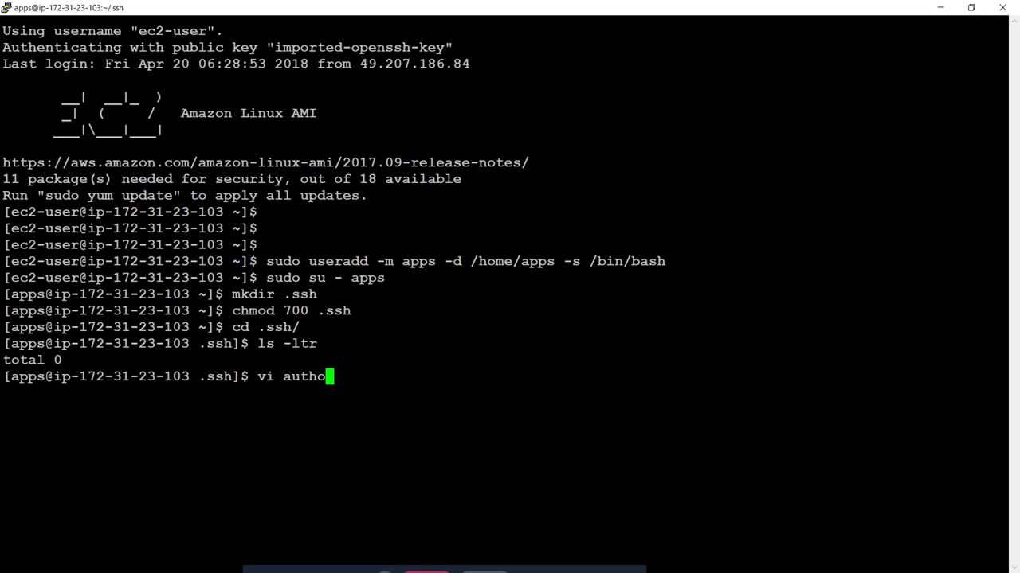
pyautogui.write('rized_')
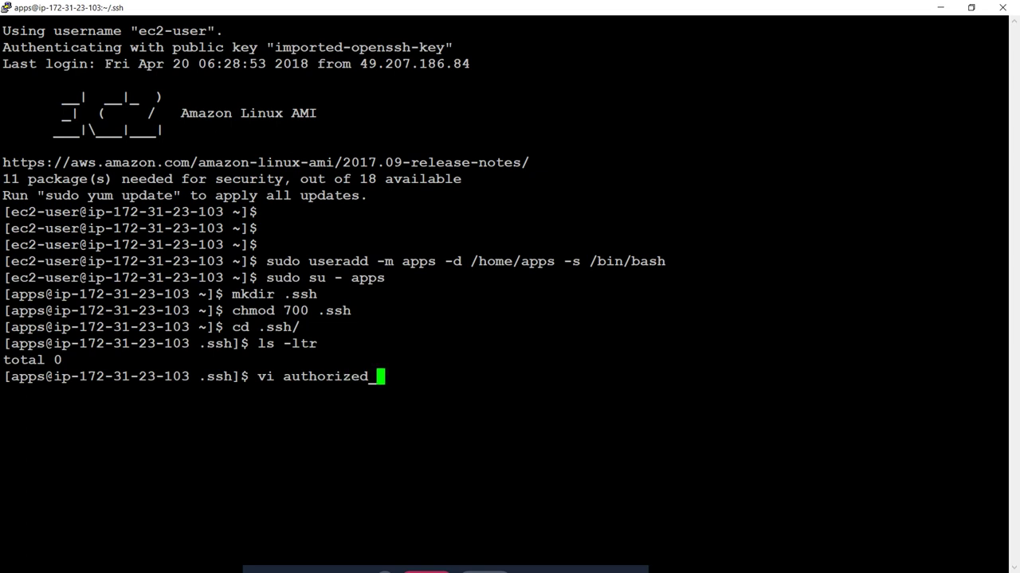
pyautogui.write('keys')
# Step: Paste the PuTTYgen public key rsa-key-20180420 into authorized_keys and save it with :wq
pyautogui.press('Return')
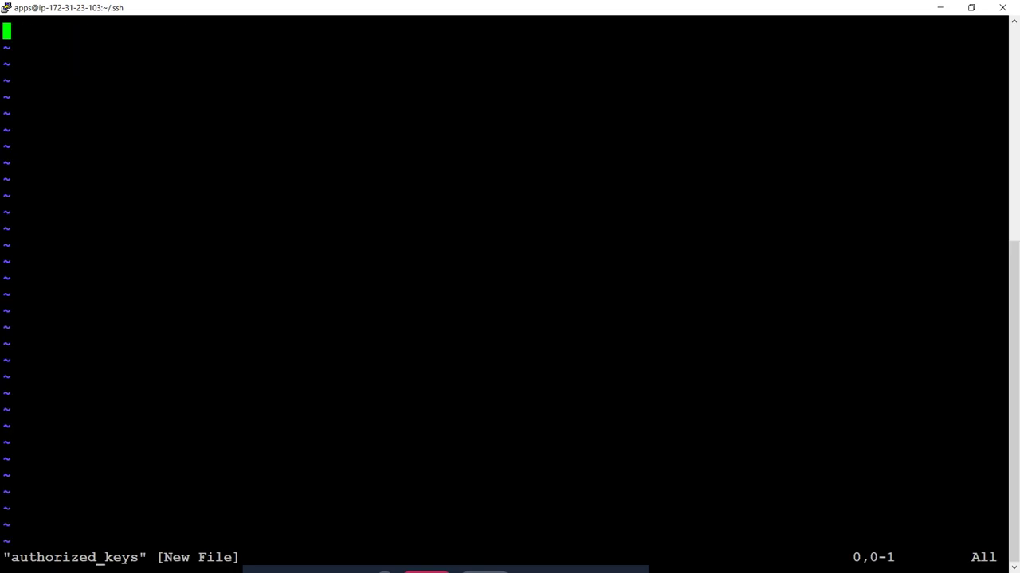
pyautogui.press('i')
pyautogui.hotkey('alt', 'Tab')
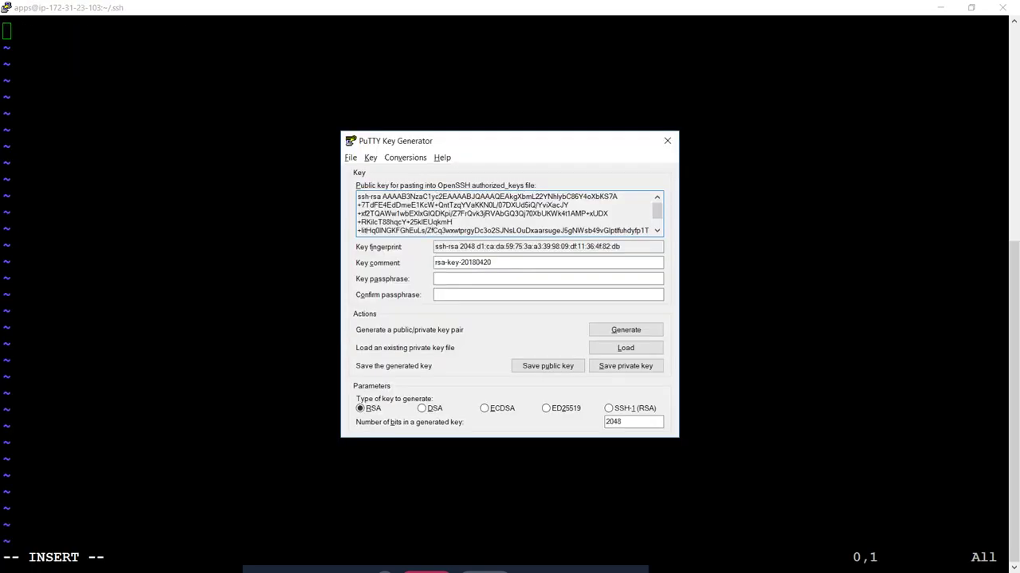
pyautogui.moveTo(358, 196); pyautogui.dragTo(643, 231)
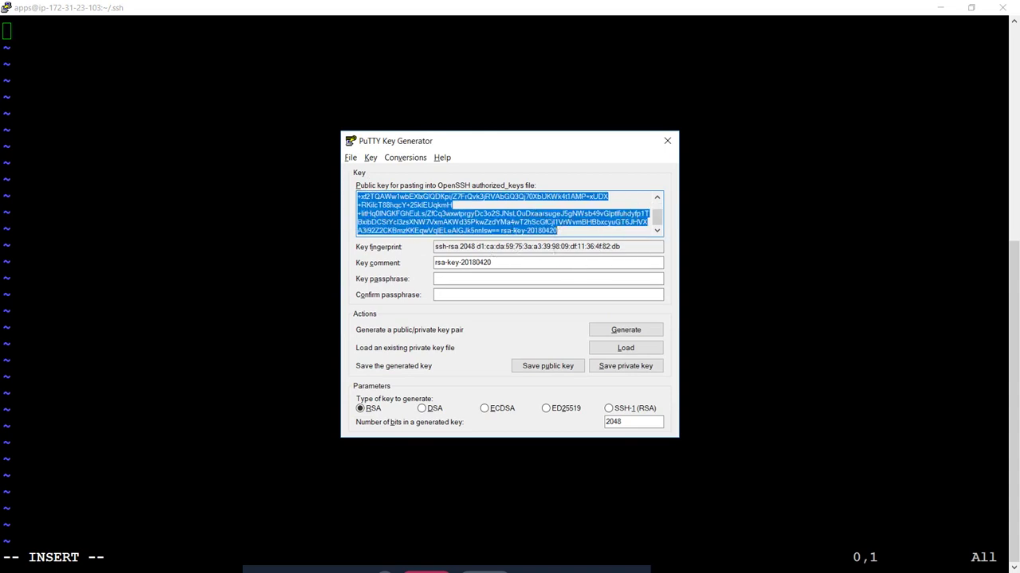
pyautogui.click(276, 133)
pyautogui.rightClick(267, 101)
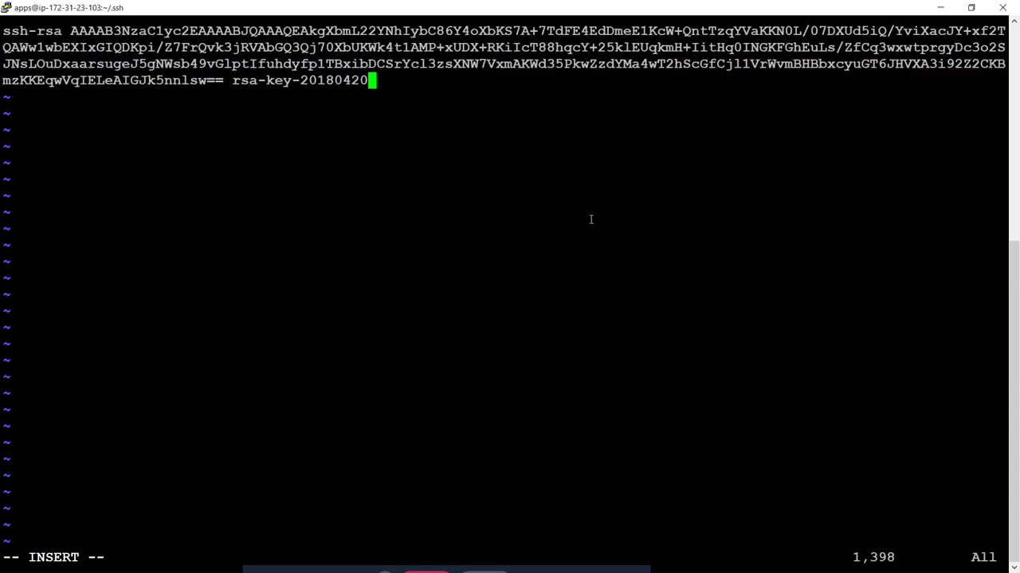
pyautogui.press('Escape')
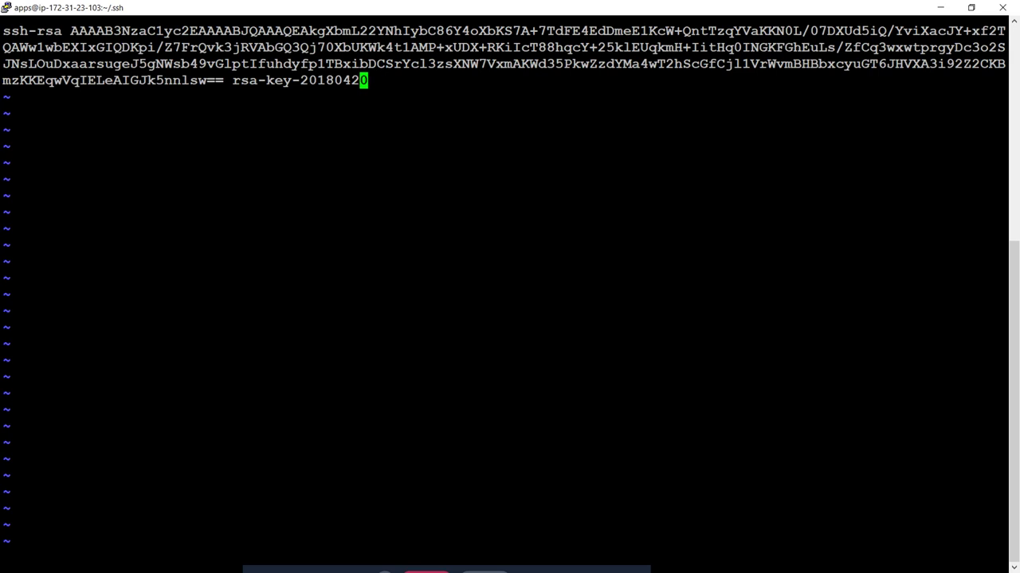
pyautogui.write(':wq')
pyautogui.press('Return')
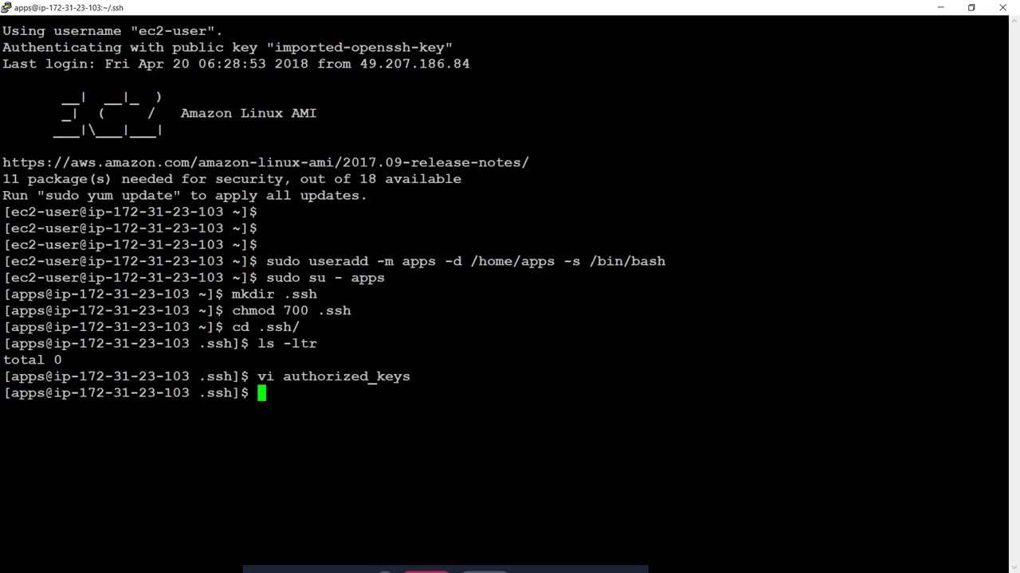
# Step: Set authorized_keys permissions to 600
pyautogui.write('chmod ')
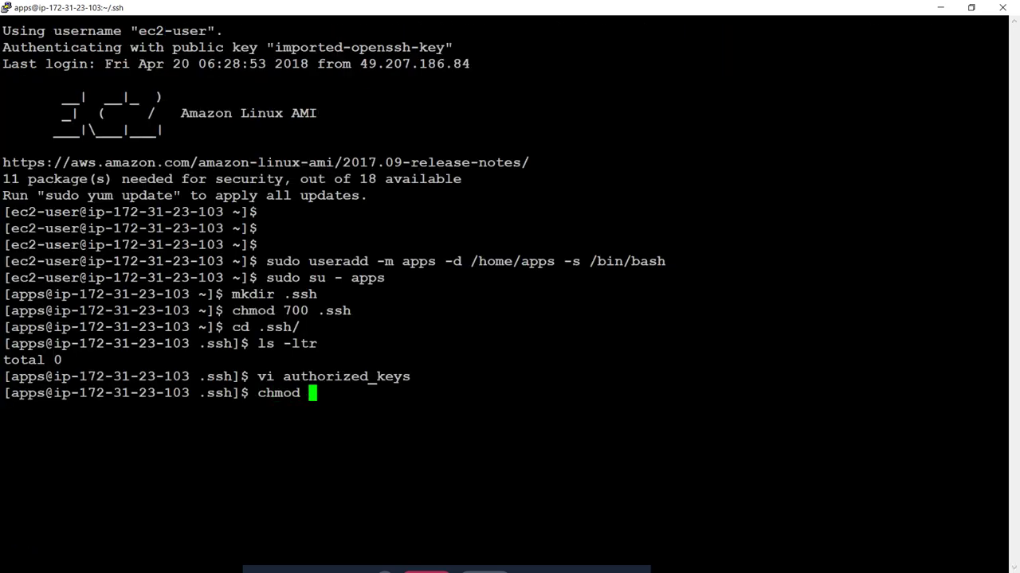
pyautogui.write('7')
pyautogui.press('BackSpace')
pyautogui.write('600 au')
pyautogui.press('Tab')
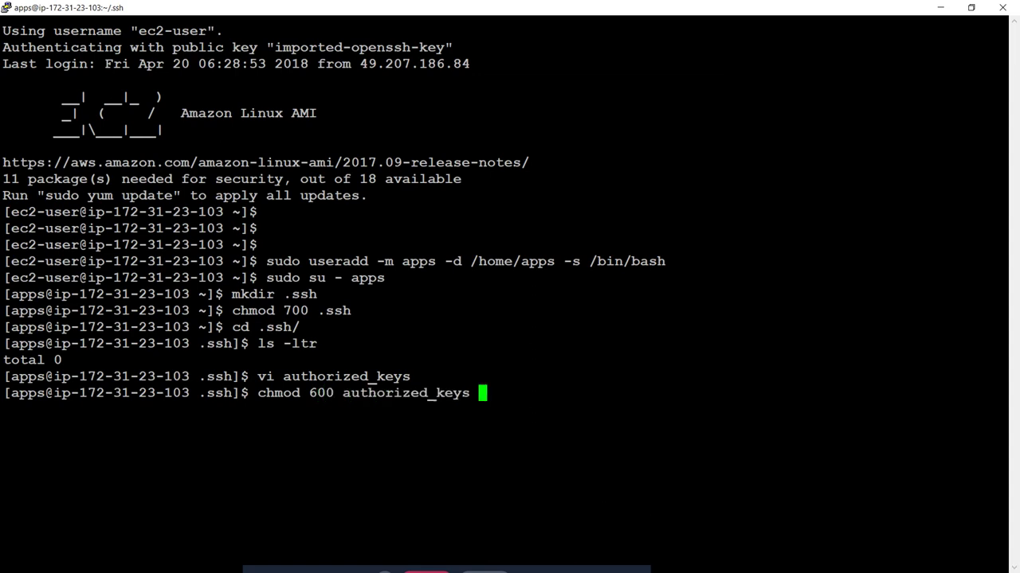
pyautogui.press('Return')
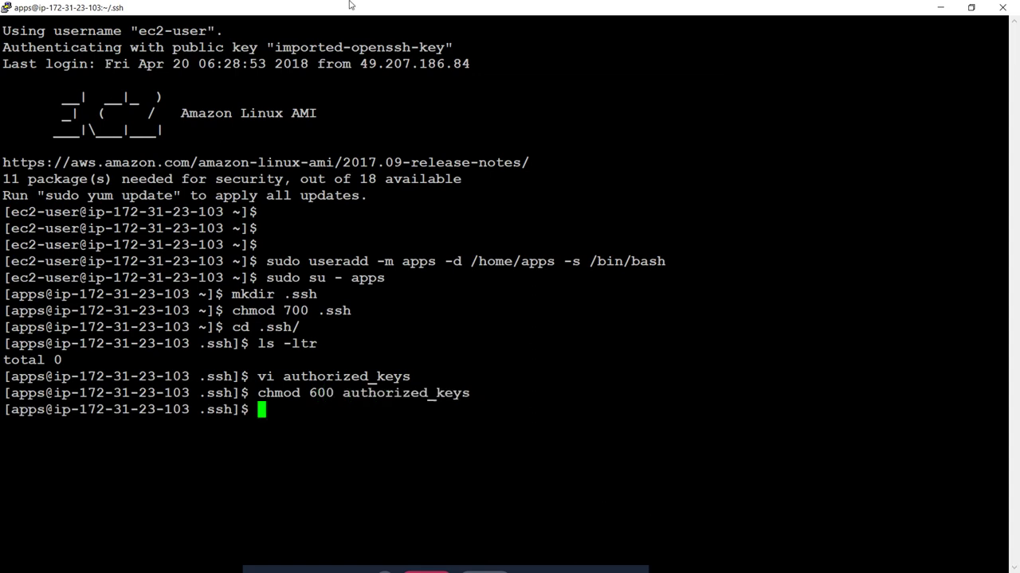
# Step: Start a new PuTTY session with host apps@ followed by the instance's public DNS name
pyautogui.rightClick(450, 8)
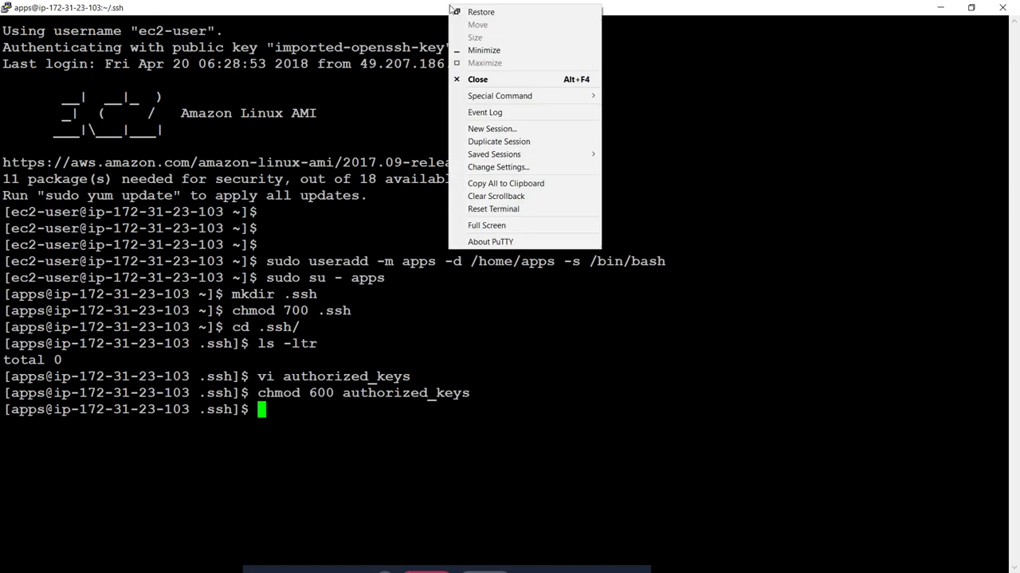
pyautogui.click(494, 128)
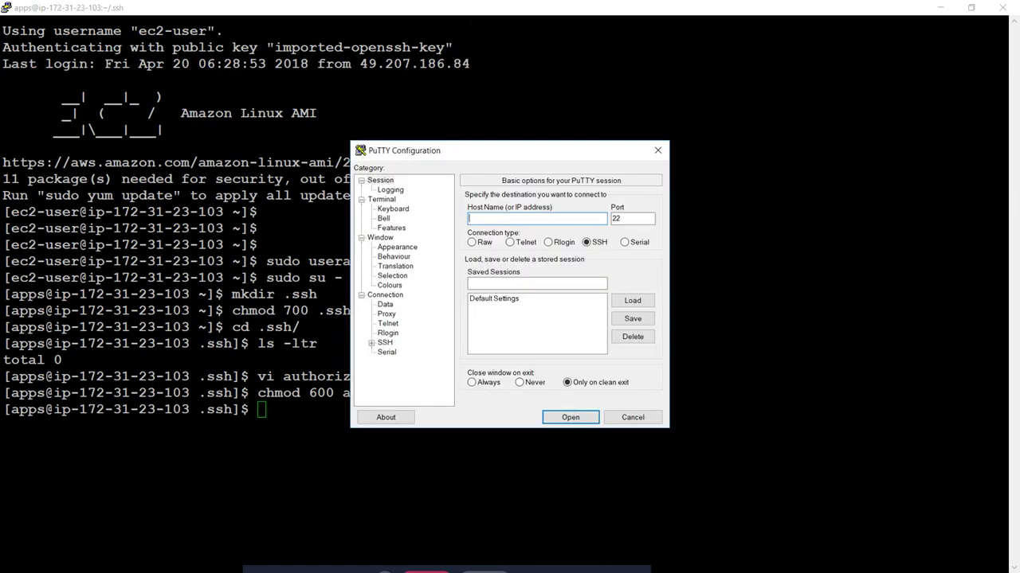
pyautogui.write('apps')
pyautogui.hotkey('alt', 'Tab')
pyautogui.hotkey('alt', 'Tab')
pyautogui.hotkey('alt', 'Tab')
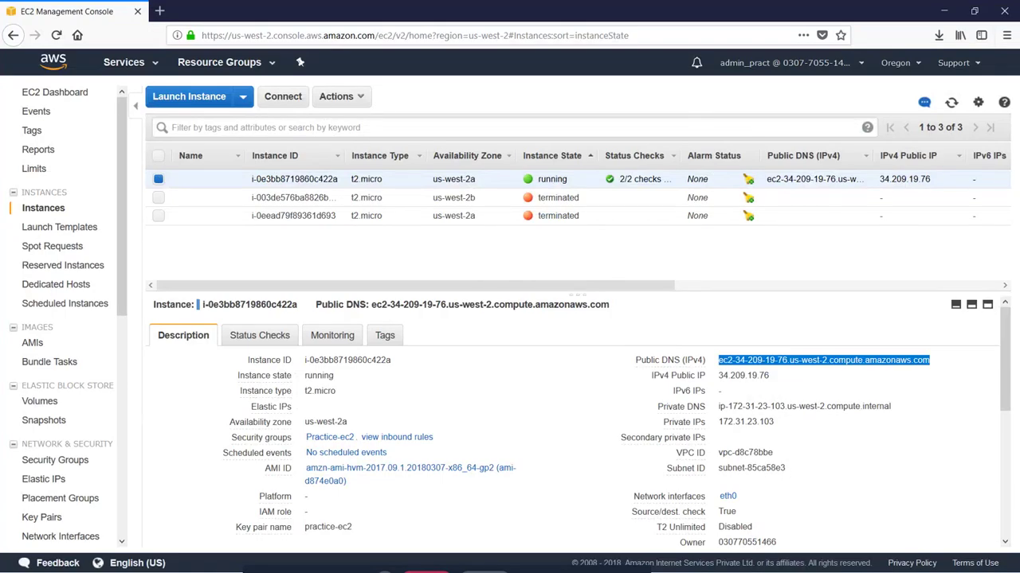
pyautogui.hotkey('alt', 'Tab')
pyautogui.write('ec2-34-209-19-76.us-west-2.compute.amazonaws.com')
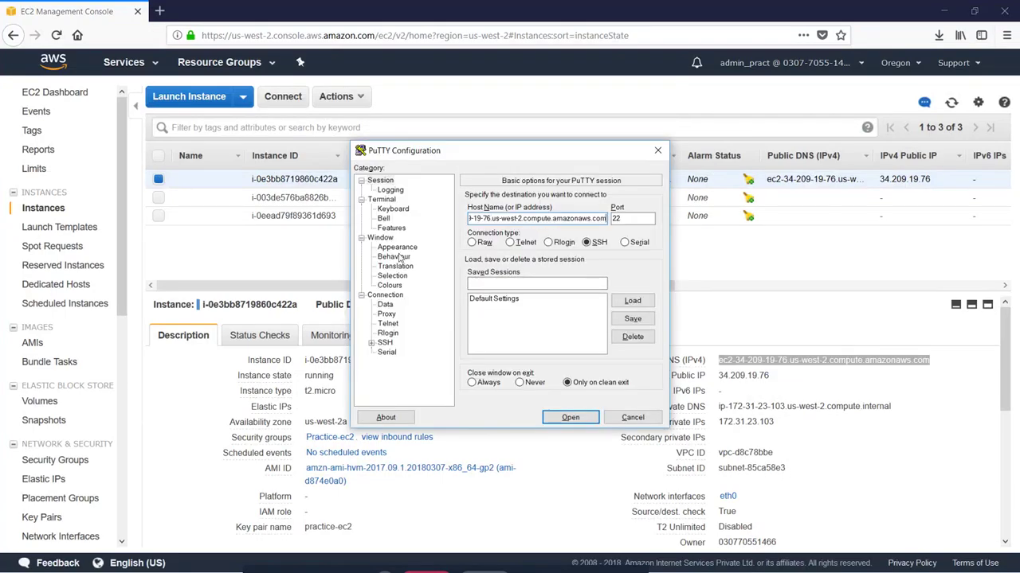
# Step: Use apps-key.ppk as the SSH private key and open the connection
pyautogui.click(371, 342)
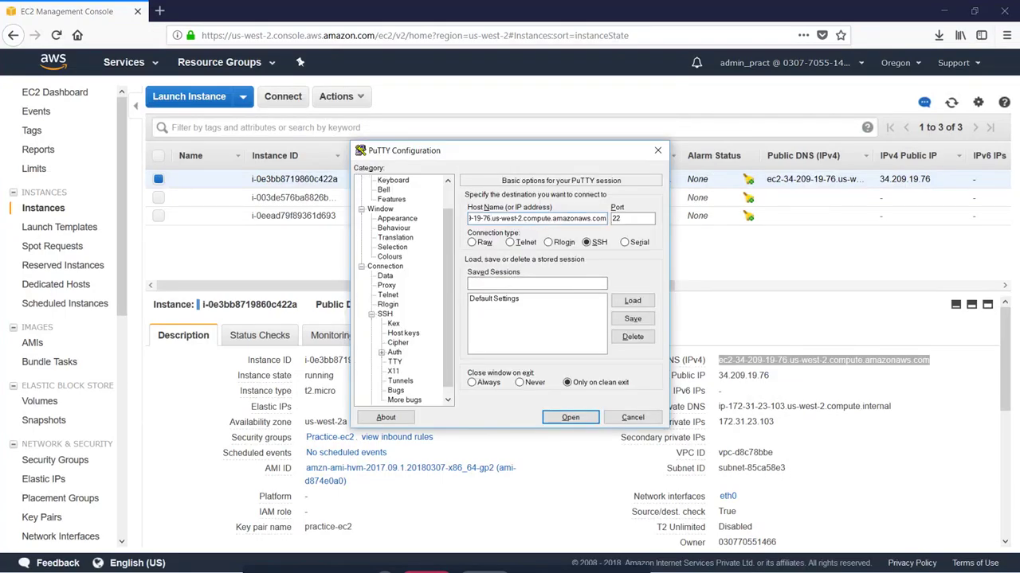
pyautogui.click(394, 353)
pyautogui.click(632, 329)
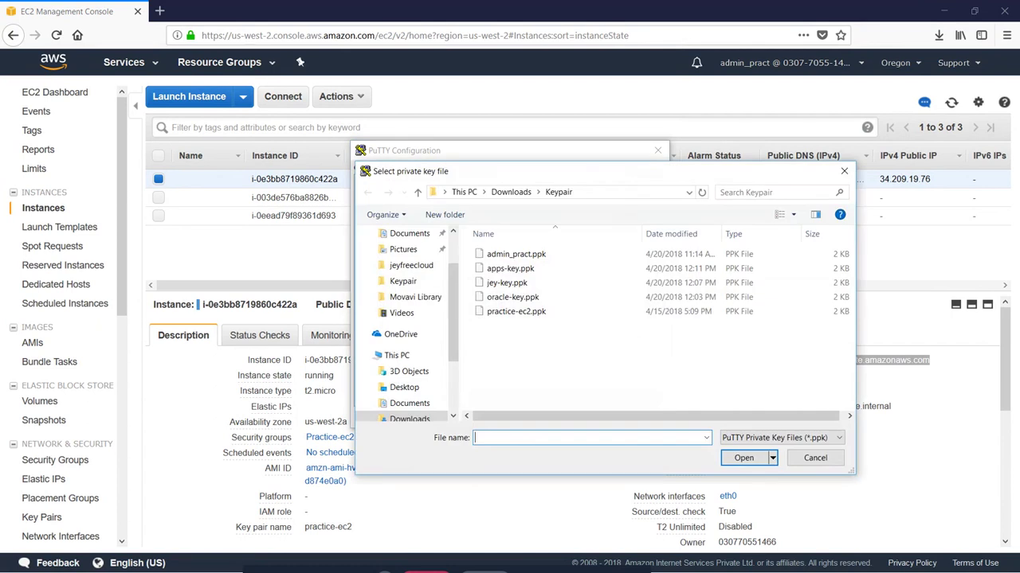
pyautogui.doubleClick(522, 269)
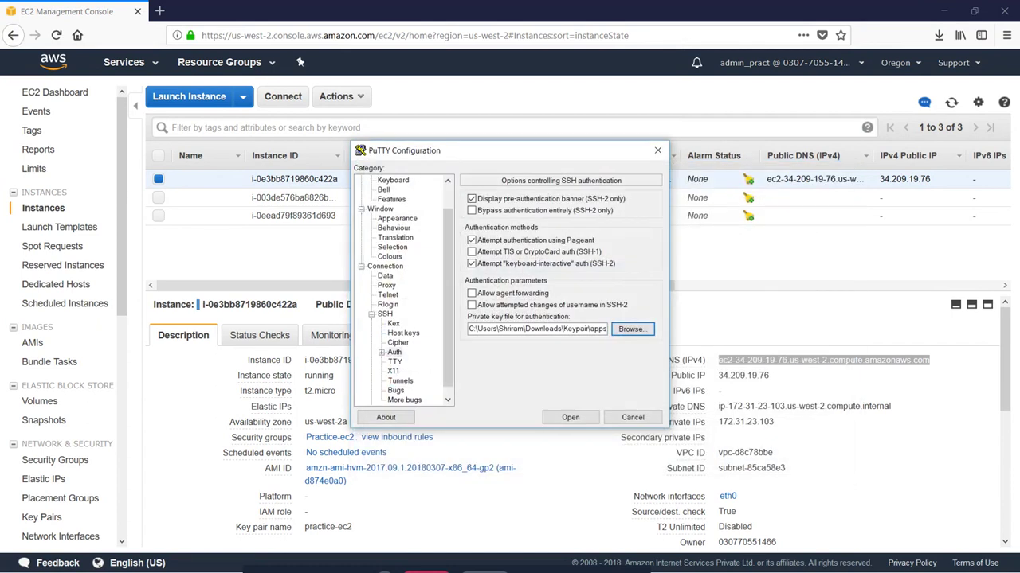
pyautogui.click(570, 418)
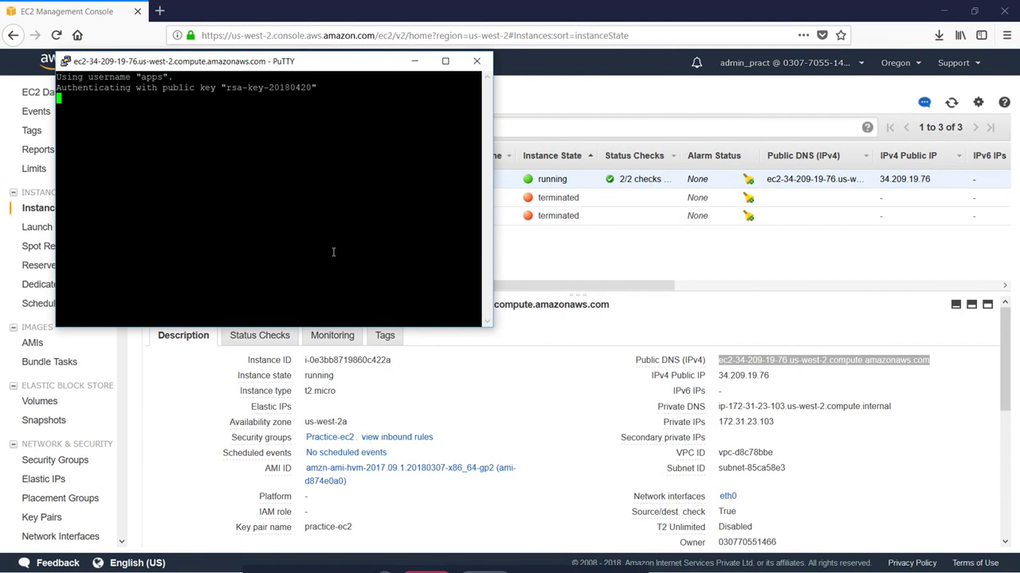
pyautogui.click(444, 60)
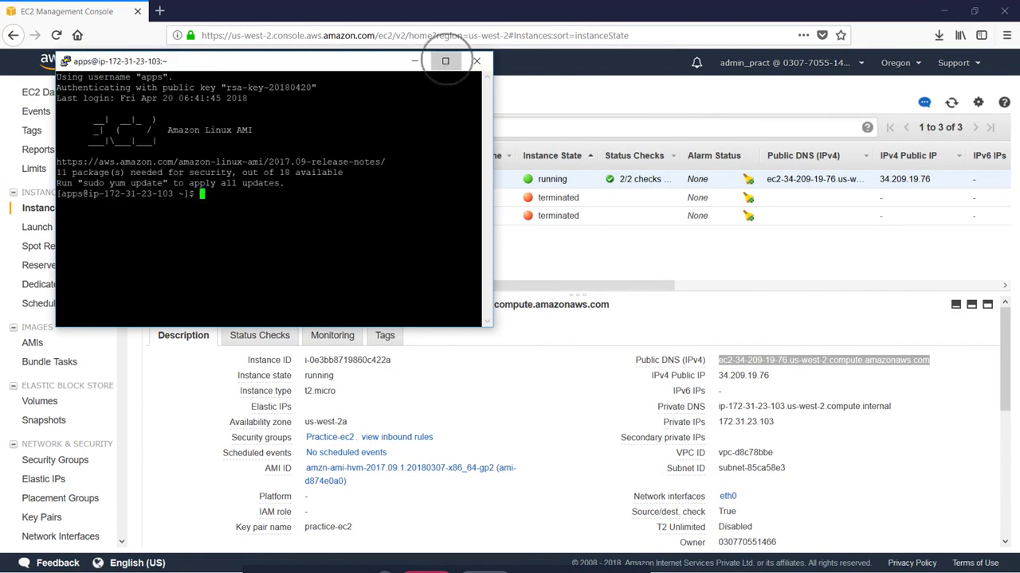